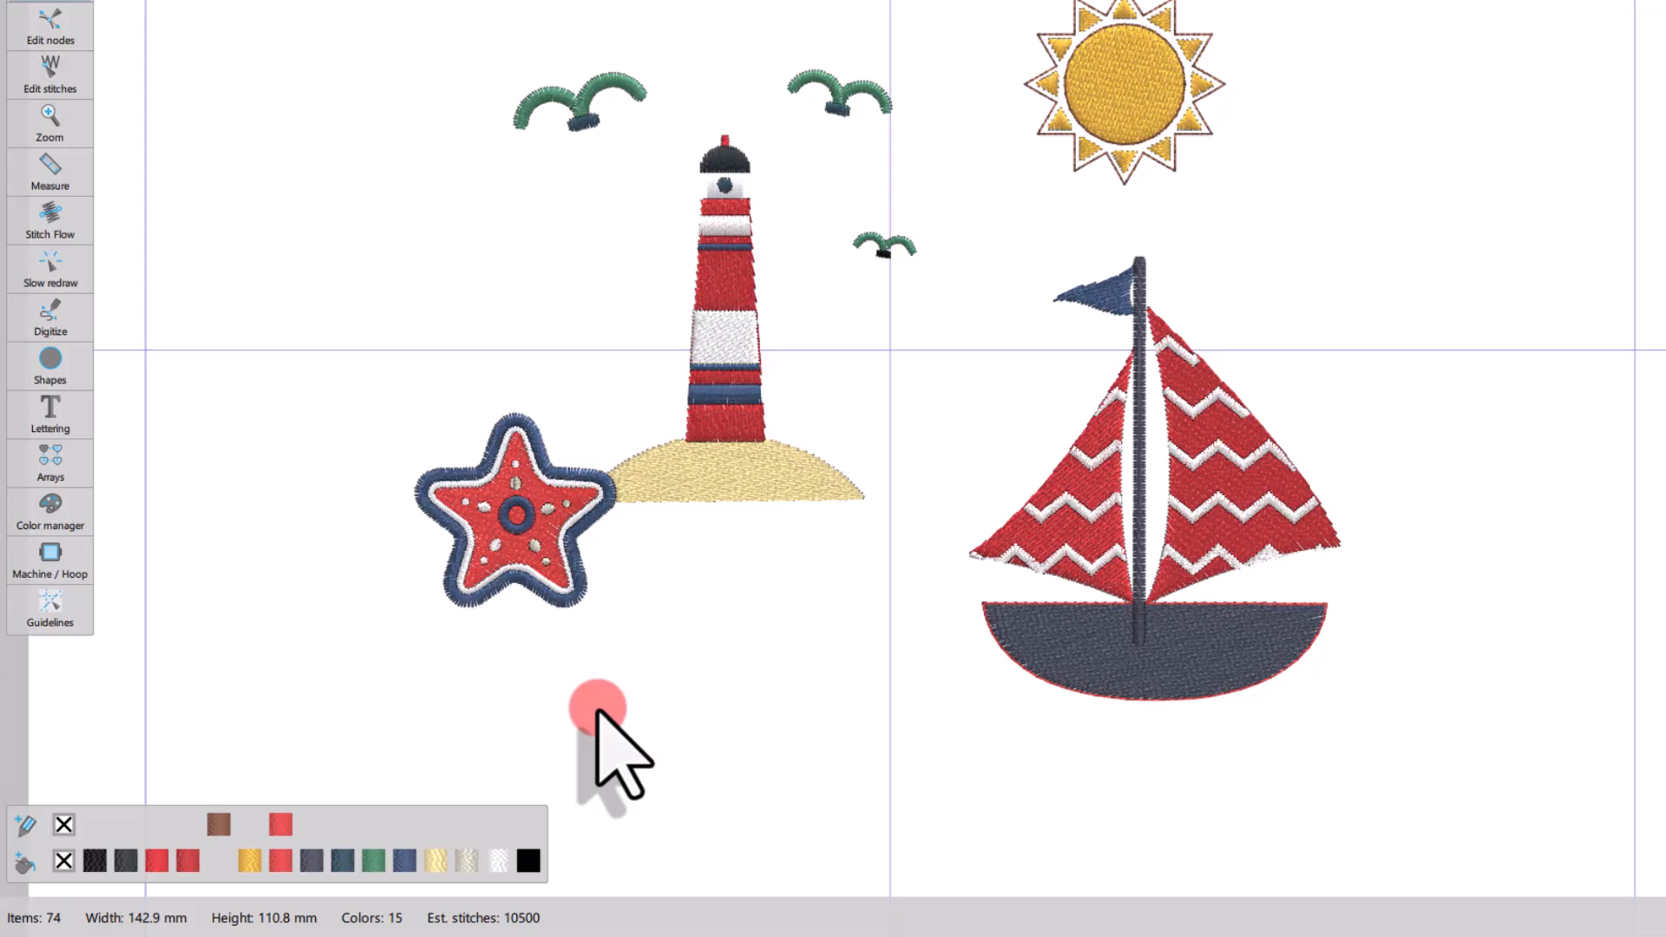
{"action": "right_click", "coordinate": [366, 863]}
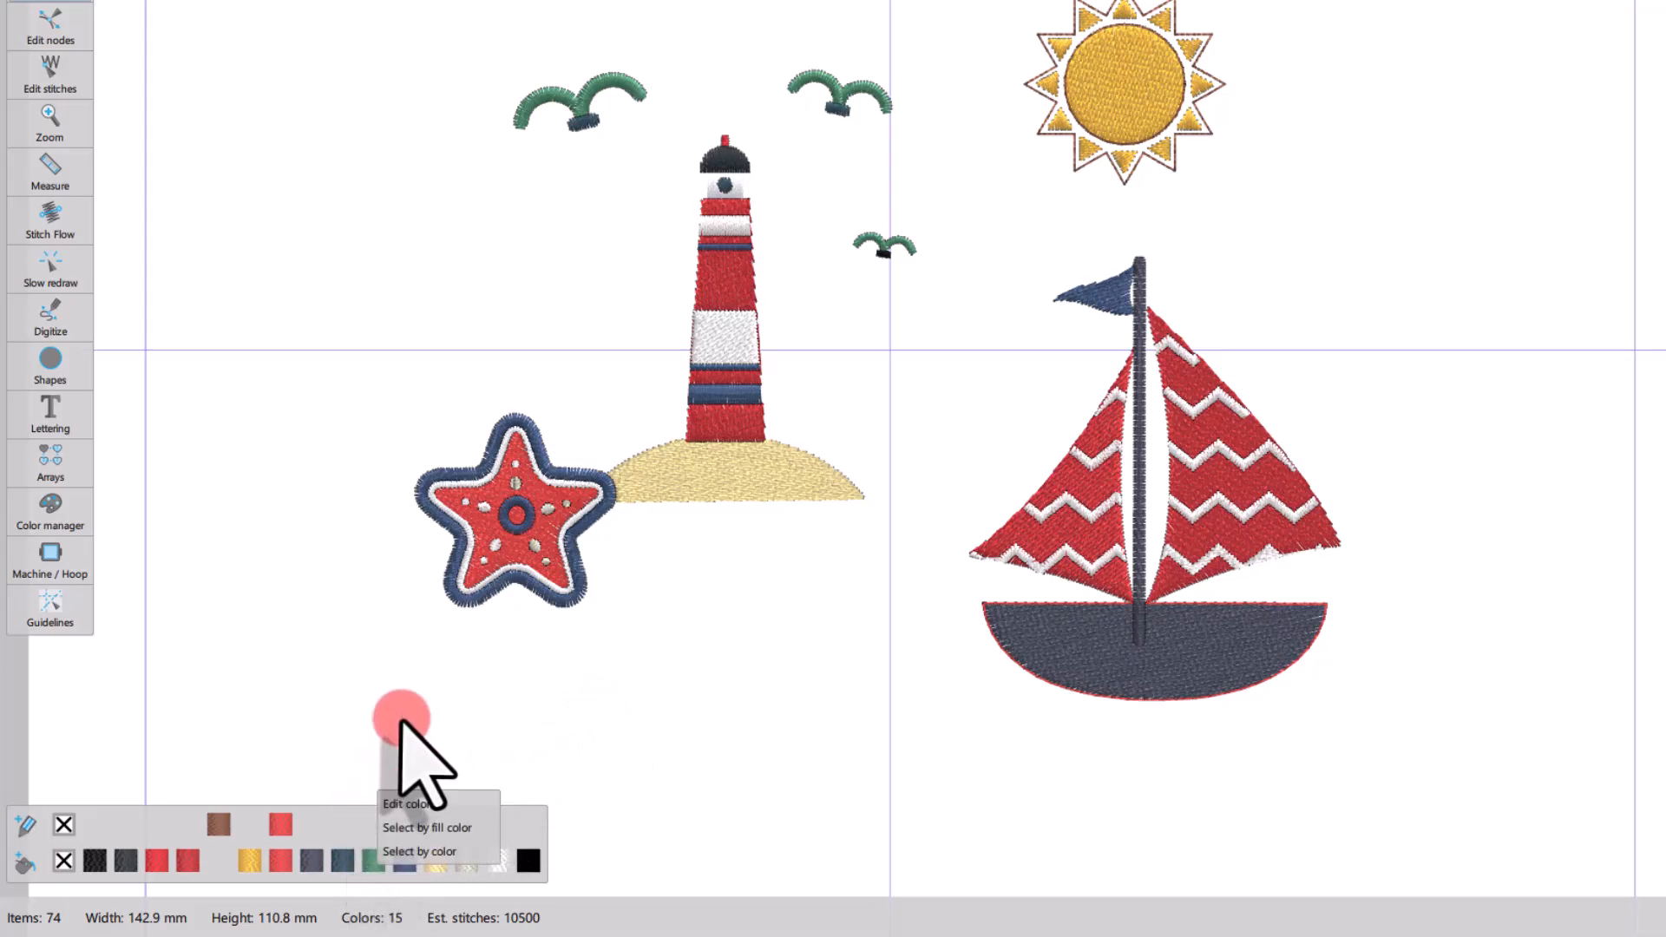
{"action": "left_click", "coordinate": [425, 803]}
{"action": "left_click", "coordinate": [301, 711]}
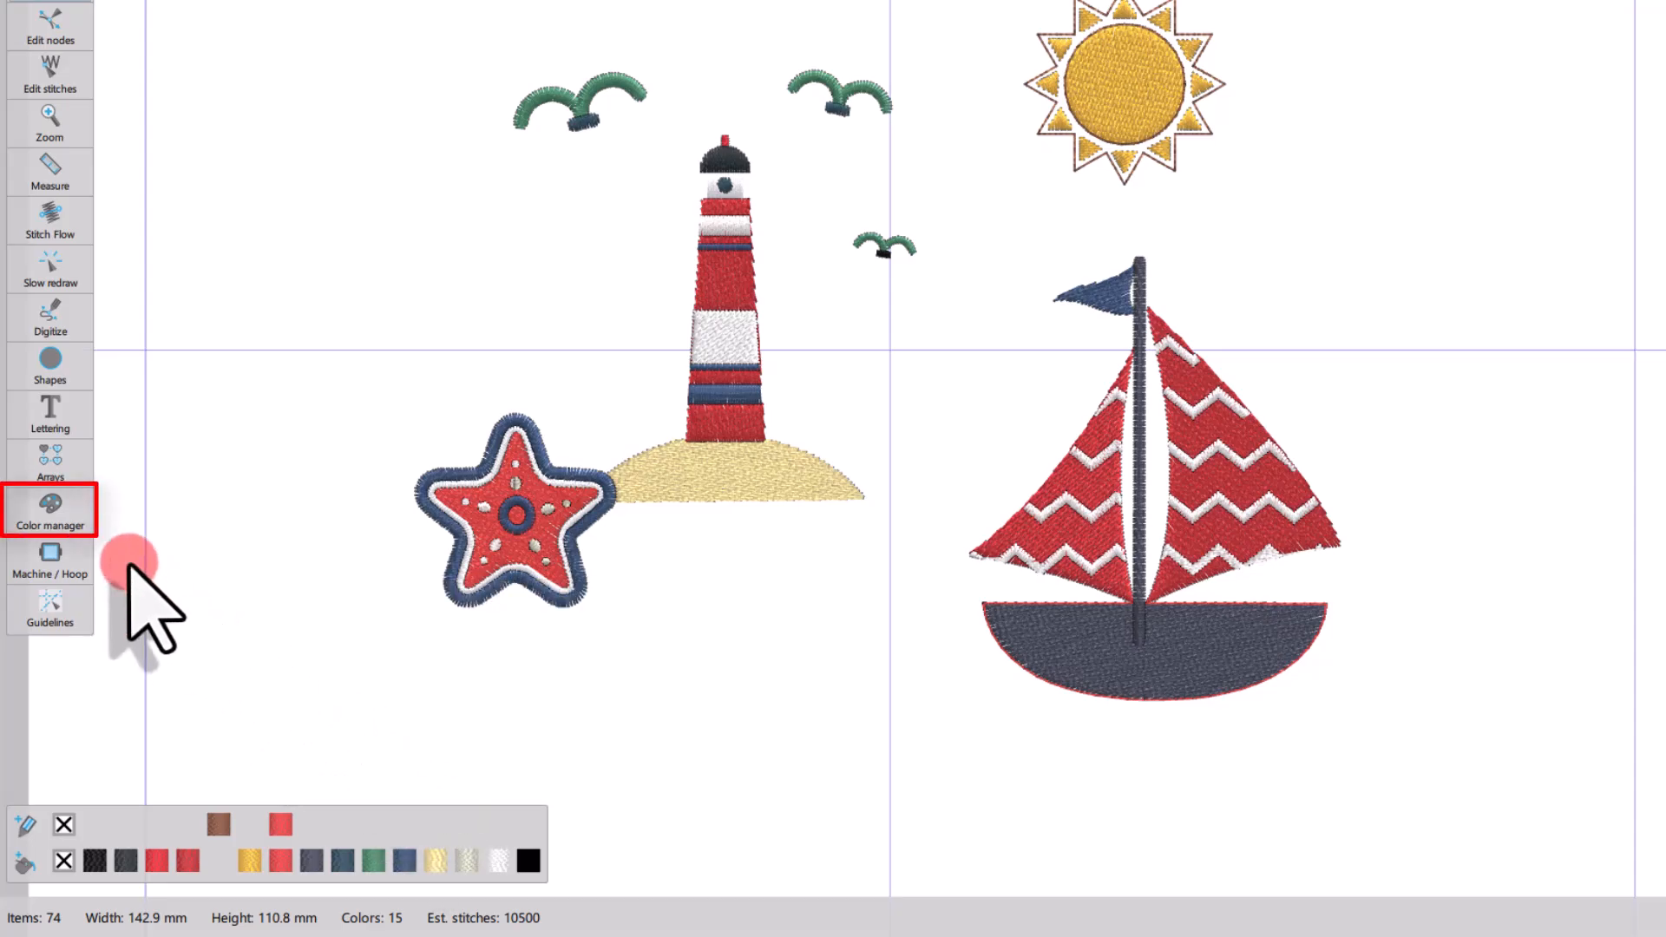
Open the Color manager and look through the list of the design's embroidery colors.
{"action": "left_click", "coordinate": [61, 521]}
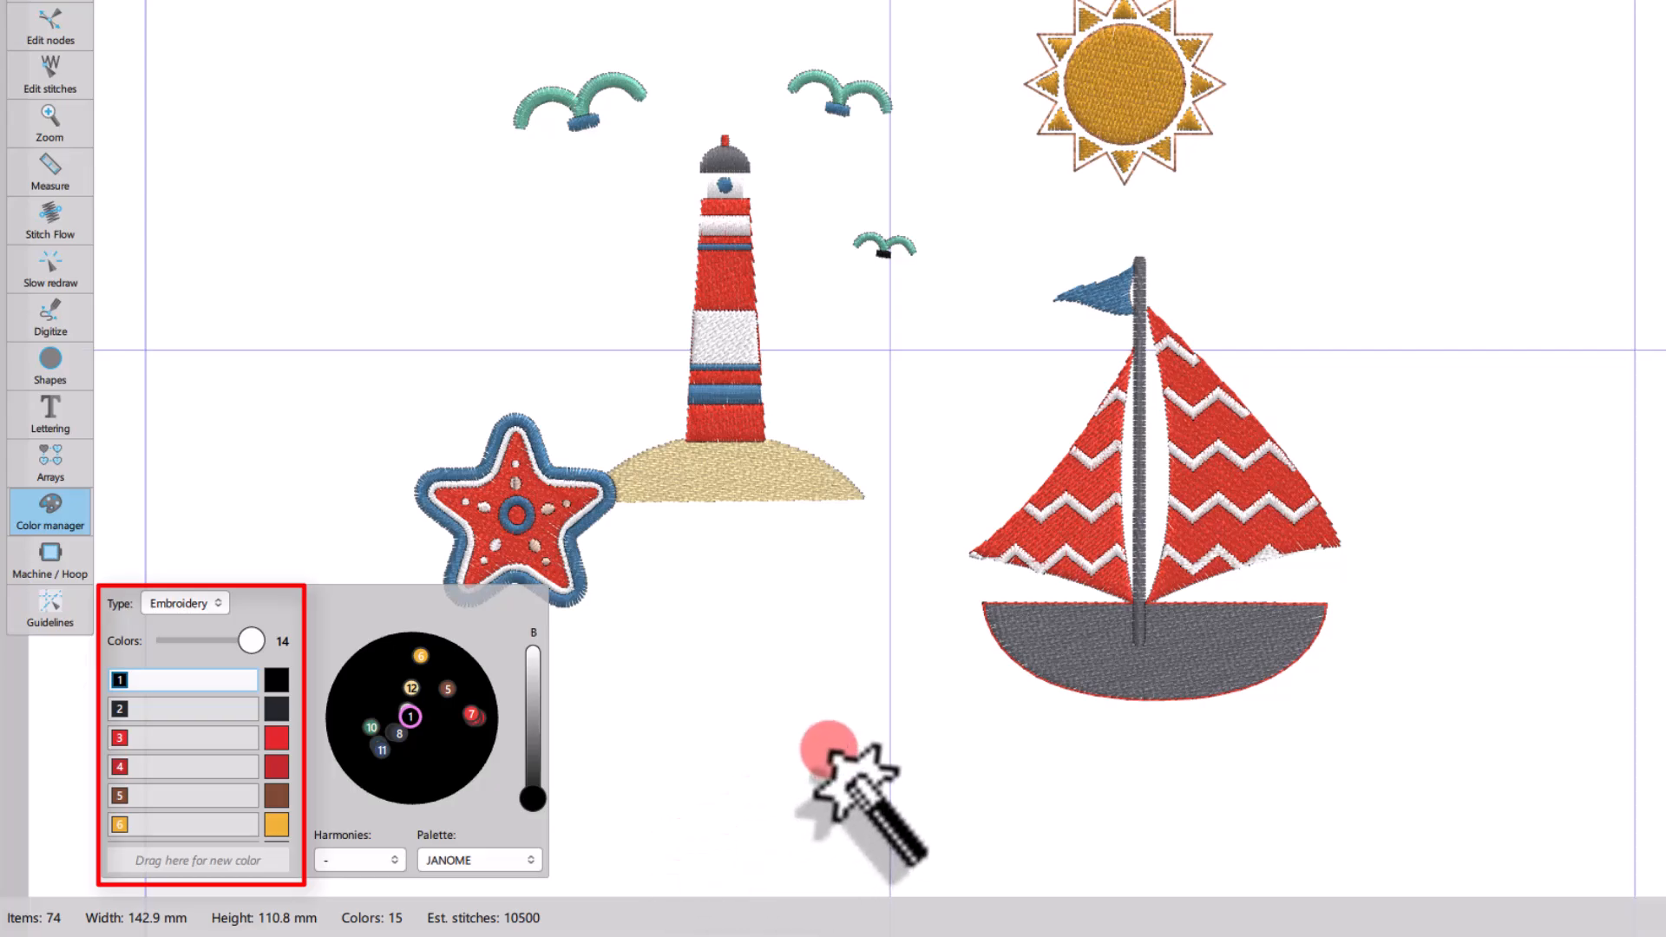
{"action": "scroll", "coordinate": [221, 755], "scroll_direction": "down", "scroll_amount": 4}
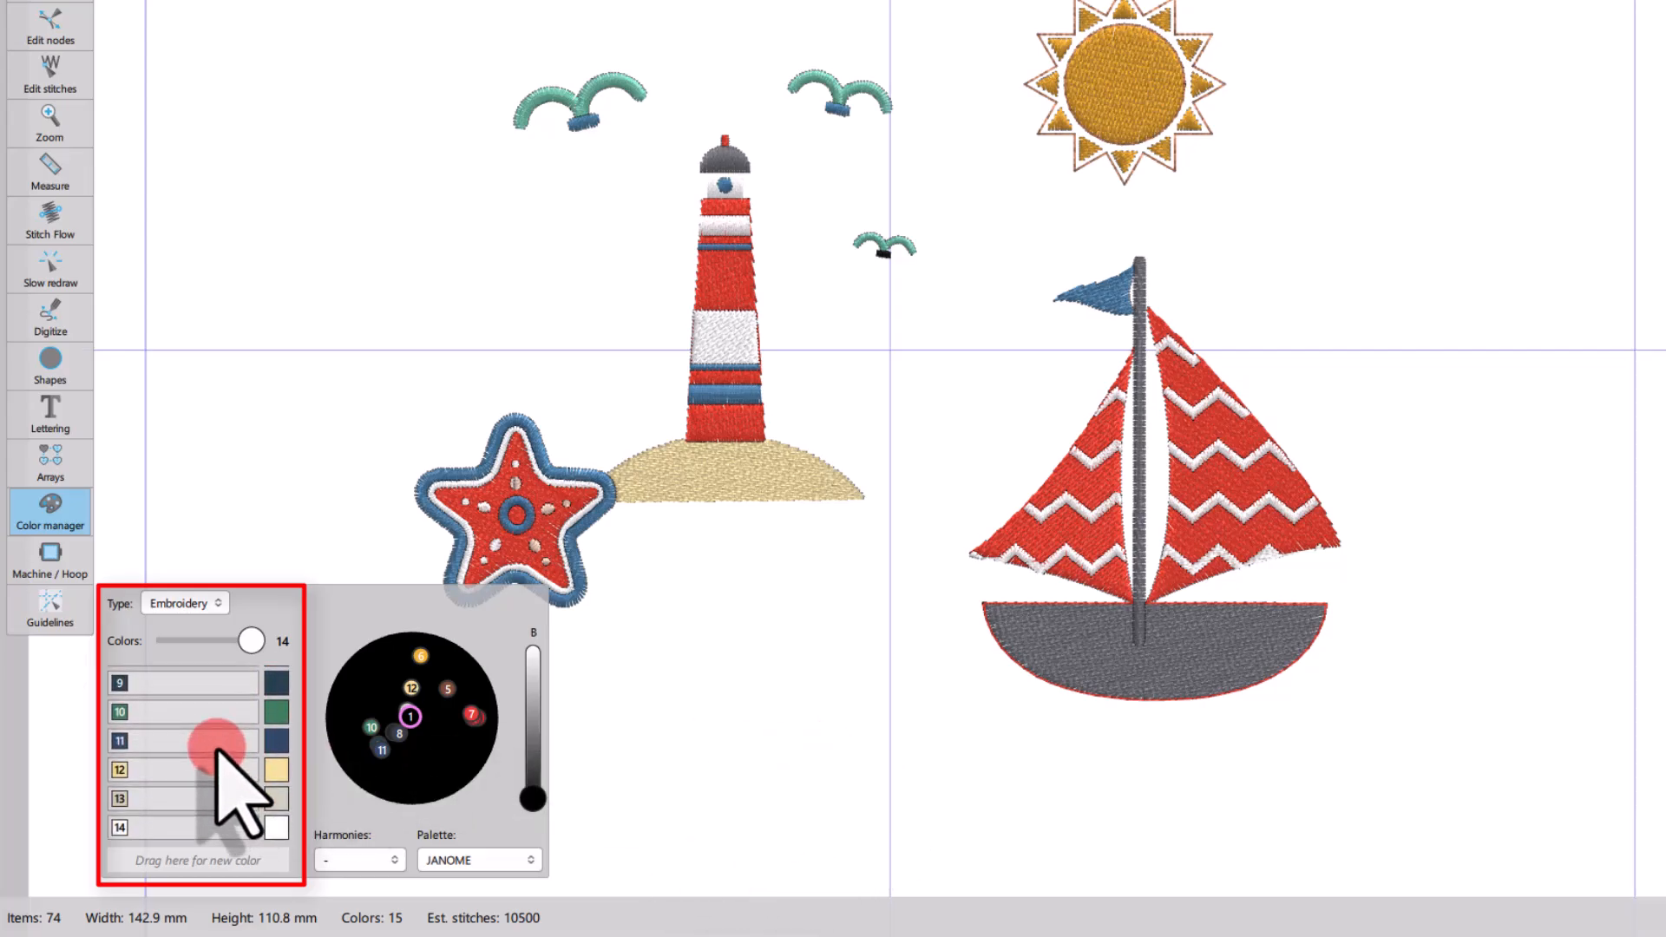
{"action": "scroll", "coordinate": [221, 755], "scroll_direction": "up", "scroll_amount": 4}
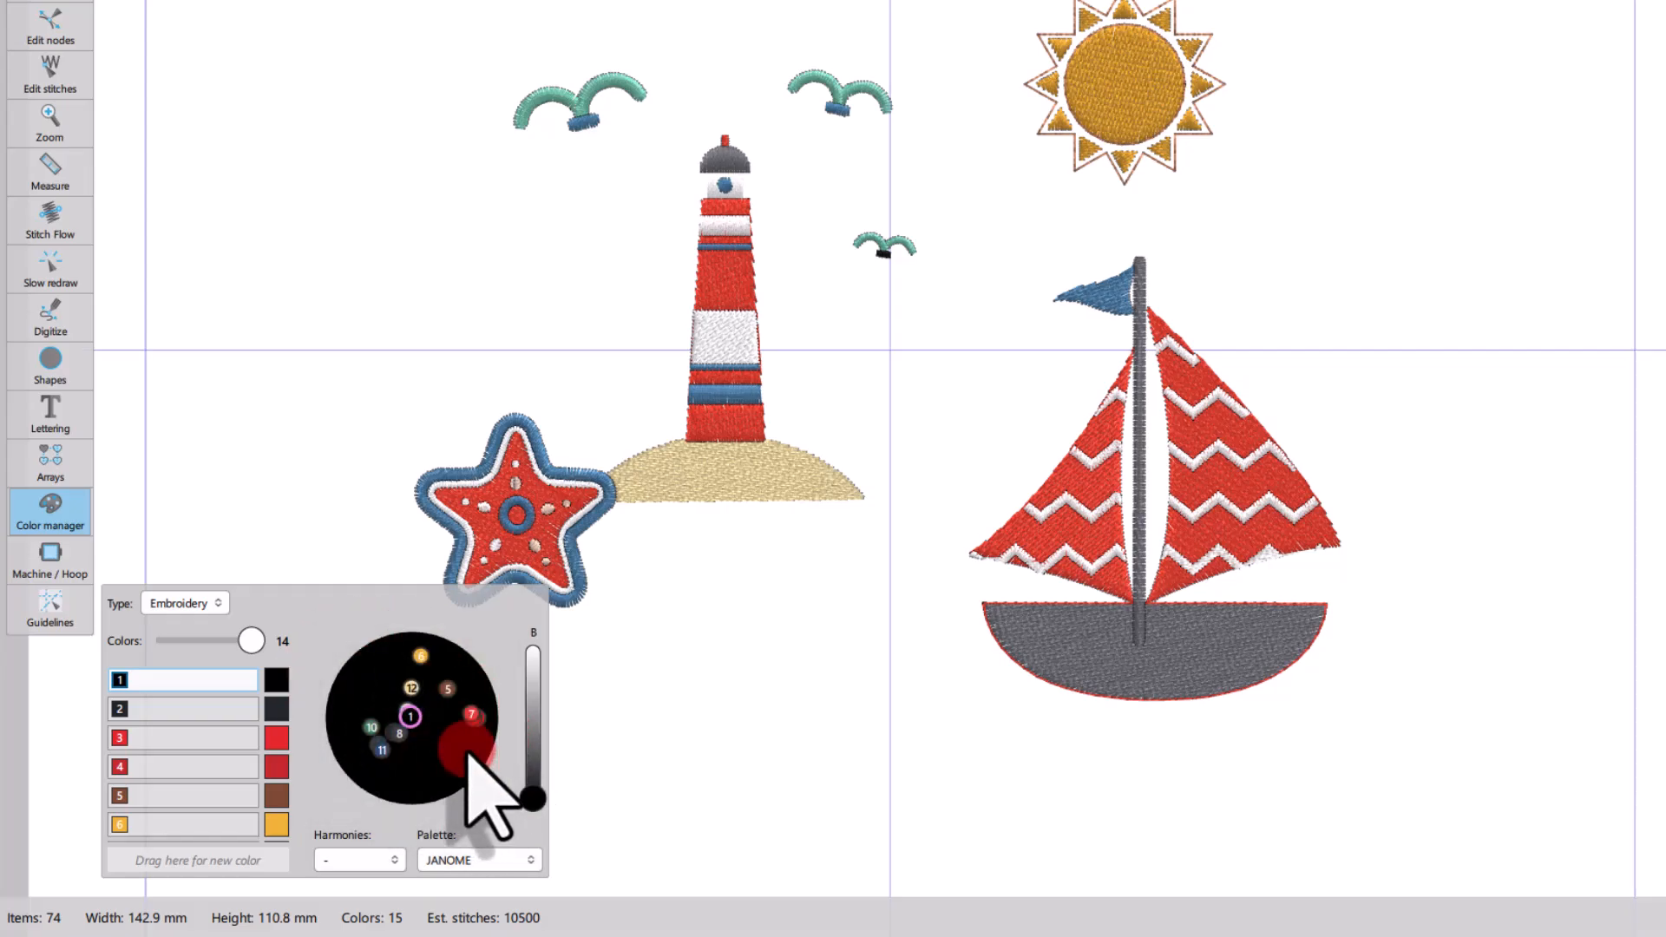
Pick the lighthouse's red and the boat flag's blue in the design to locate both on the color wheel.
{"action": "mouse_move", "coordinate": [469, 750]}
{"action": "left_mouse_down"}
{"action": "mouse_move", "coordinate": [614, 706]}
{"action": "mouse_move", "coordinate": [733, 533]}
{"action": "mouse_move", "coordinate": [746, 469]}
{"action": "mouse_move", "coordinate": [702, 364]}
{"action": "mouse_move", "coordinate": [711, 270]}
{"action": "left_mouse_up"}
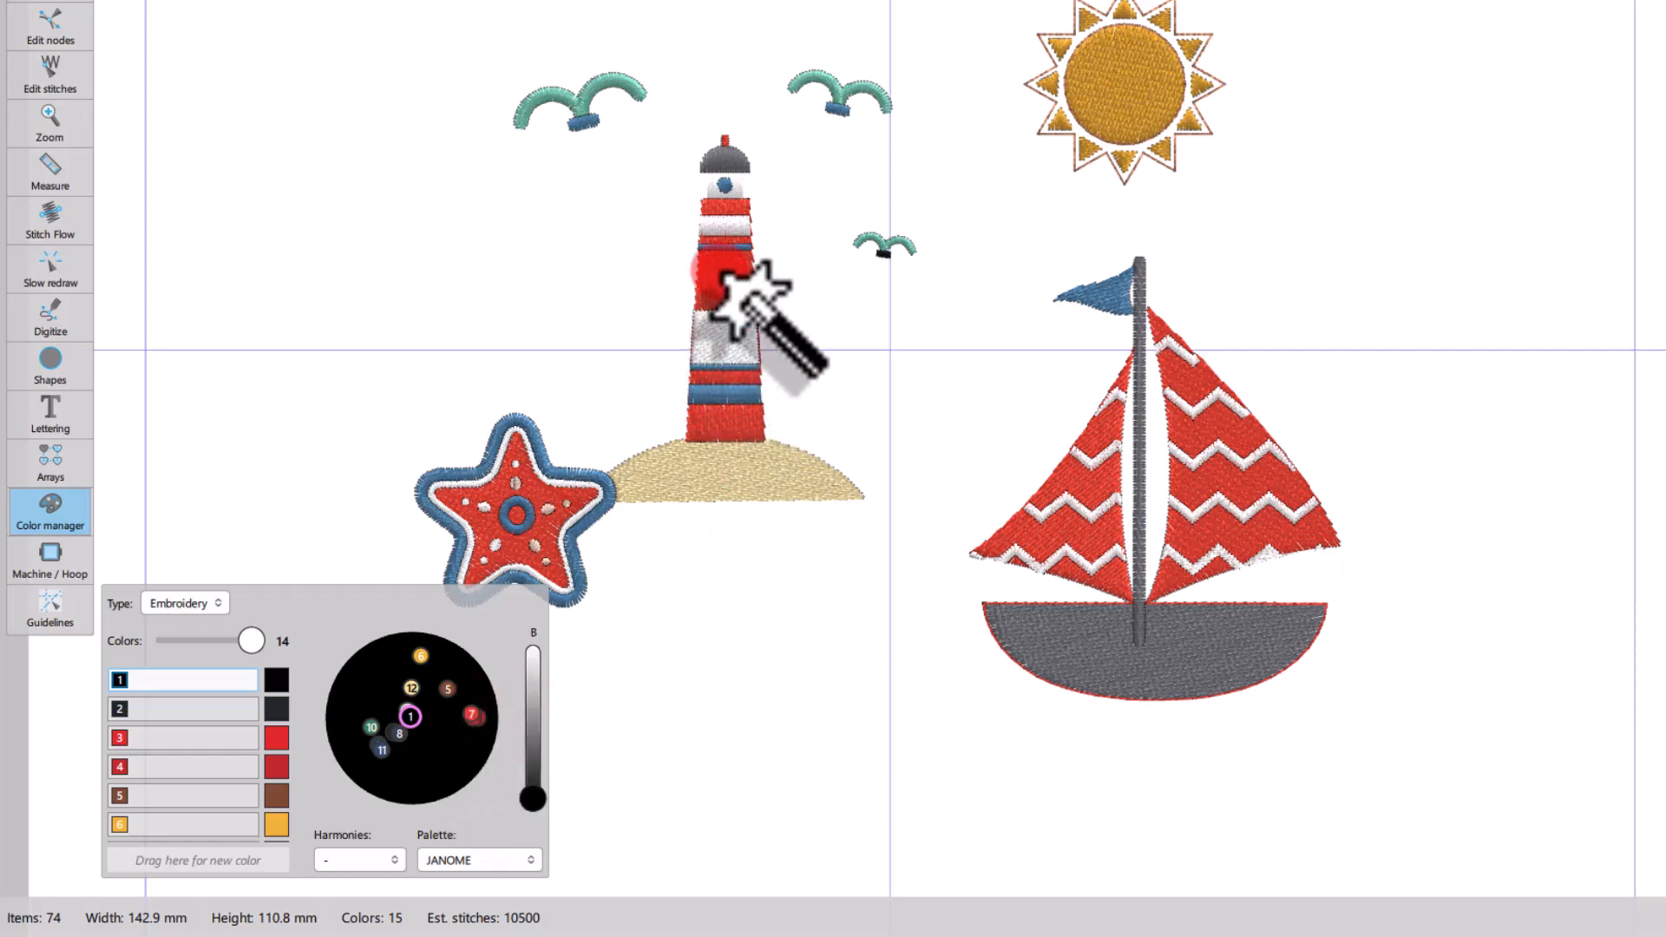
{"action": "left_click", "coordinate": [719, 271]}
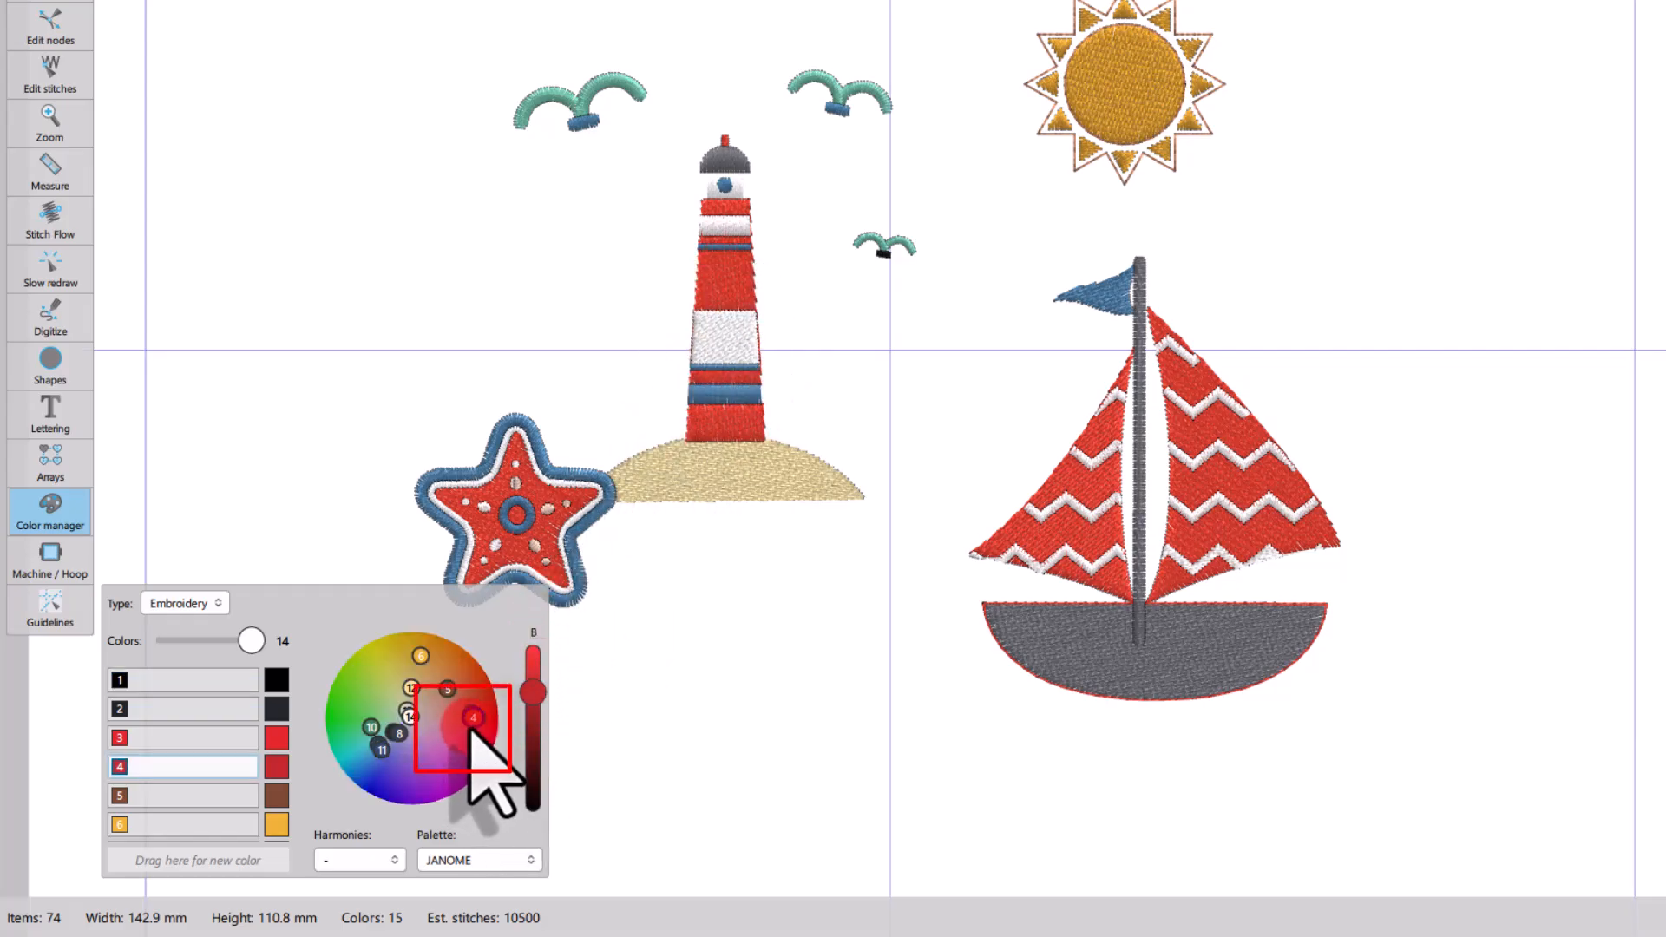
{"action": "left_click_drag", "start_coordinate": [473, 717], "coordinate": [709, 718]}
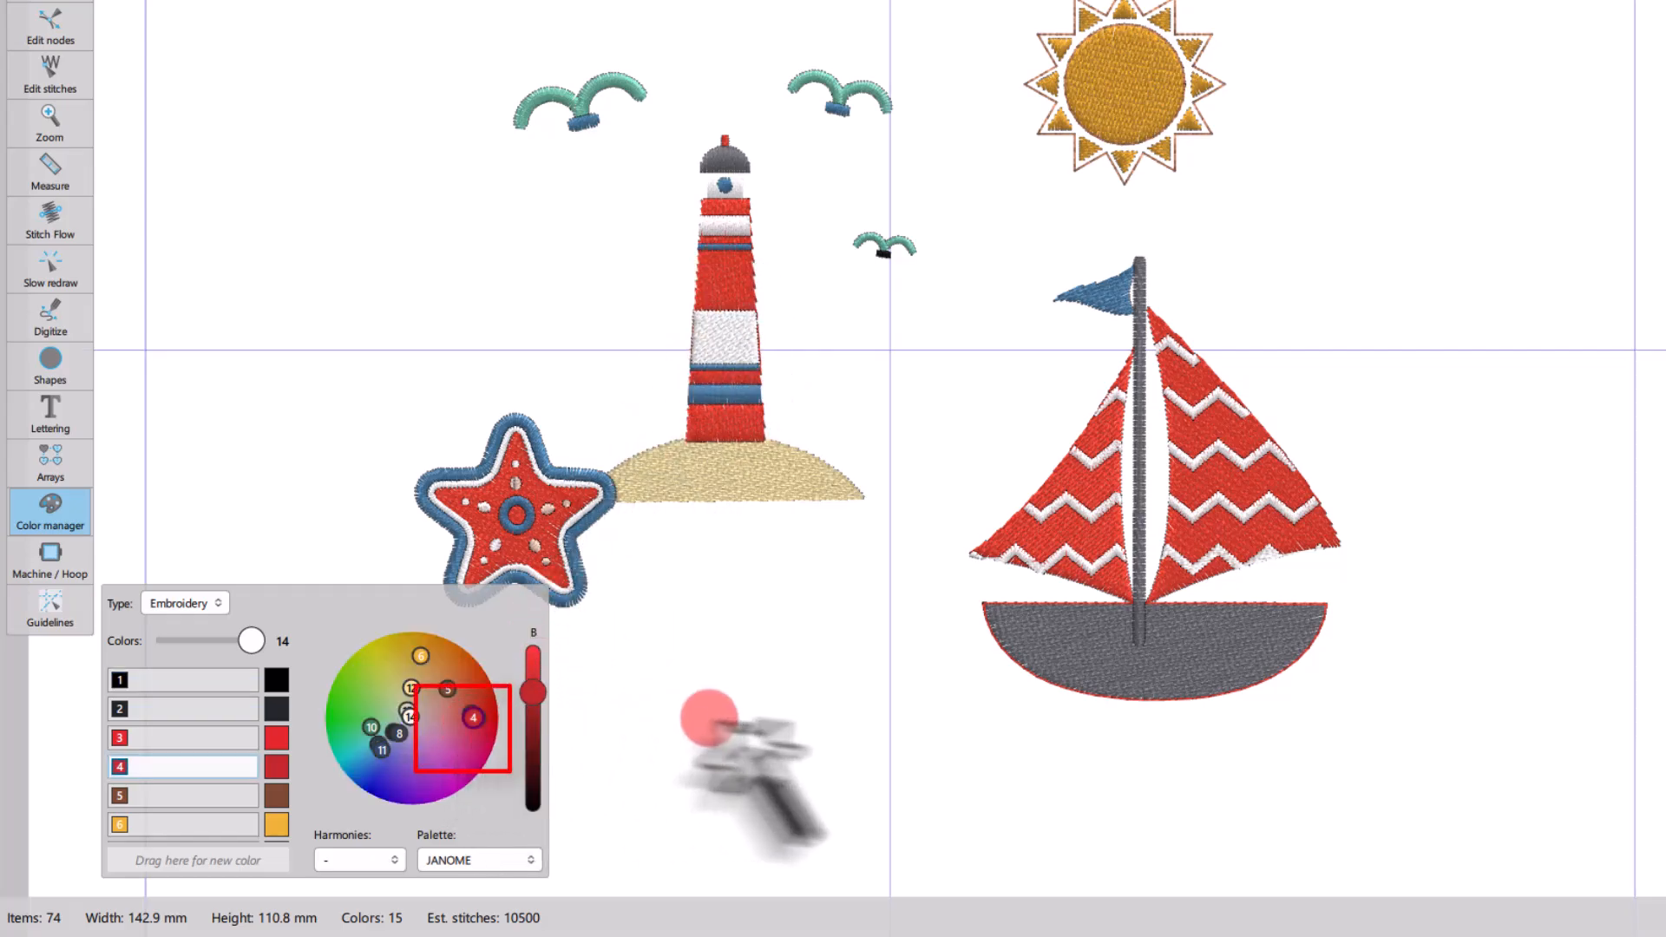
{"action": "left_click", "coordinate": [1117, 290]}
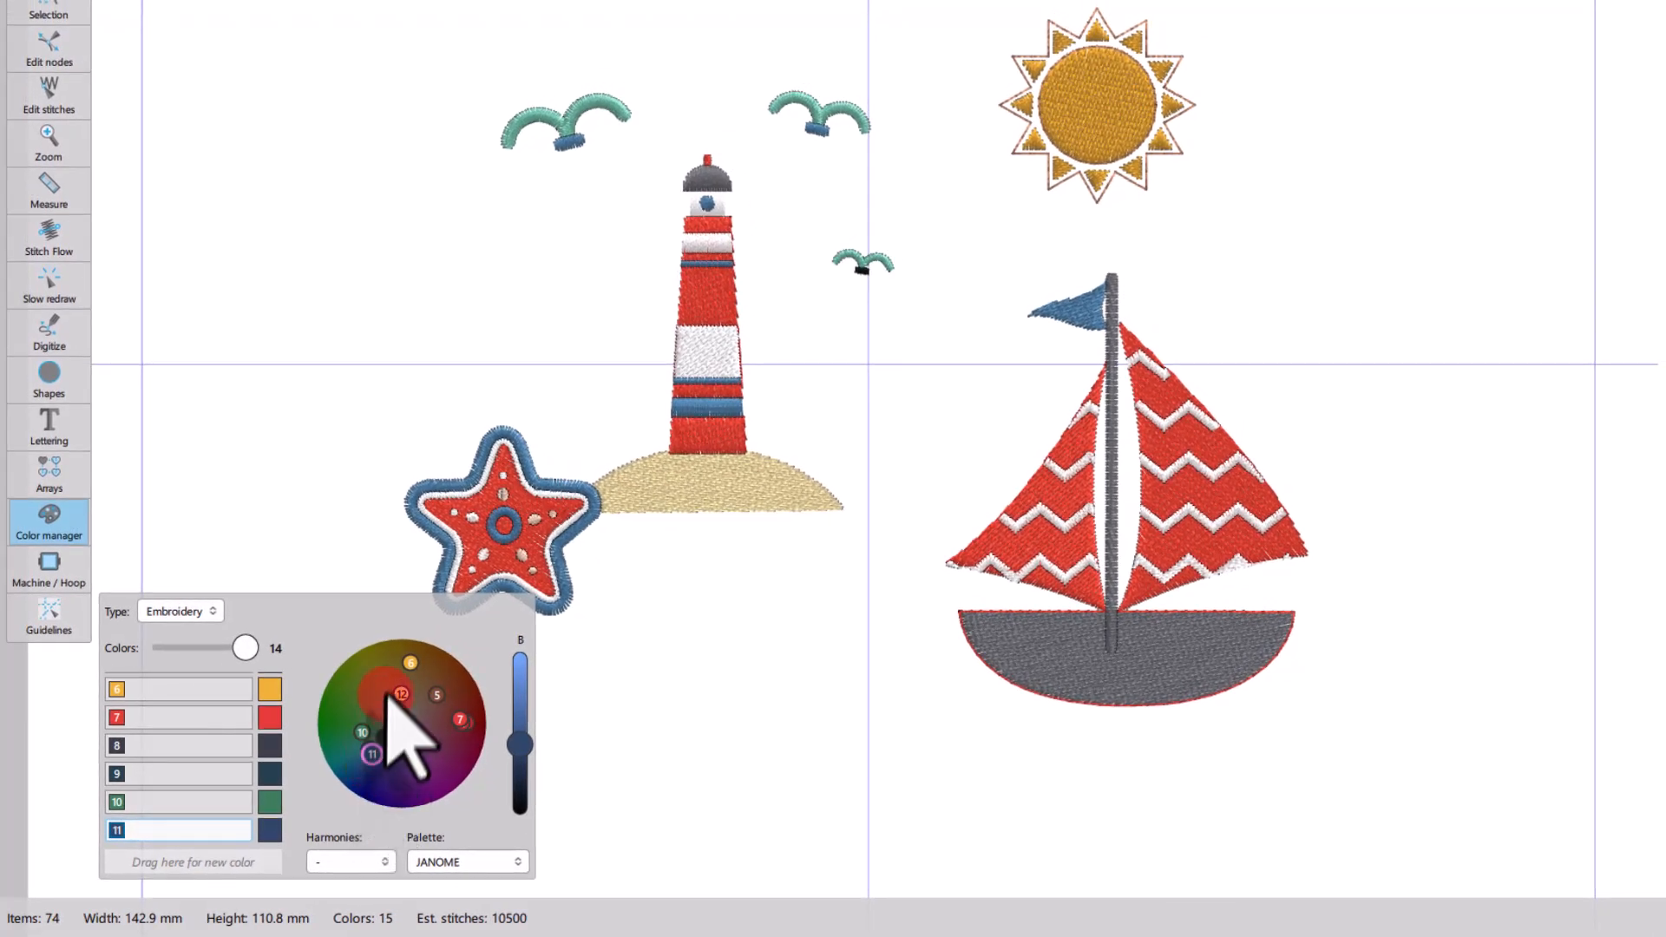
Shift the sun's color 6 toward orange and the starfish's color 7 toward a paler, slightly darker red.
{"action": "mouse_move", "coordinate": [408, 666]}
{"action": "left_mouse_down"}
{"action": "mouse_move", "coordinate": [465, 710]}
{"action": "mouse_move", "coordinate": [460, 686]}
{"action": "mouse_move", "coordinate": [362, 722]}
{"action": "mouse_move", "coordinate": [413, 693]}
{"action": "mouse_move", "coordinate": [434, 692]}
{"action": "mouse_move", "coordinate": [444, 722]}
{"action": "left_mouse_up"}
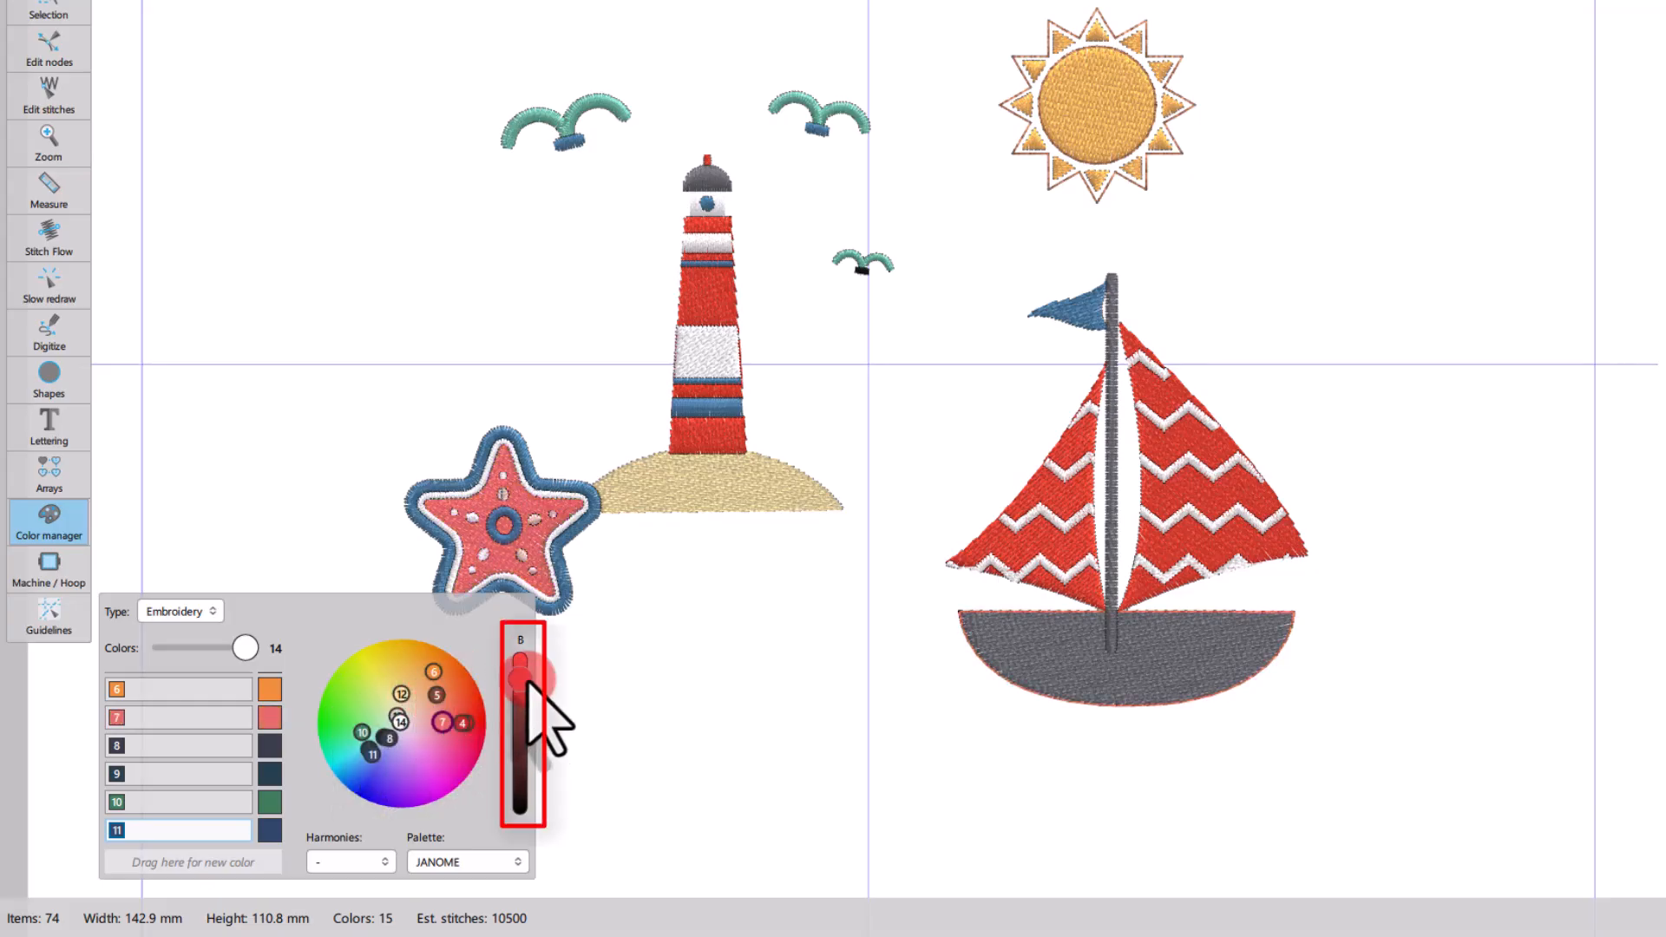
{"action": "mouse_move", "coordinate": [527, 681]}
{"action": "left_mouse_down"}
{"action": "mouse_move", "coordinate": [524, 775]}
{"action": "mouse_move", "coordinate": [522, 695]}
{"action": "left_mouse_up"}
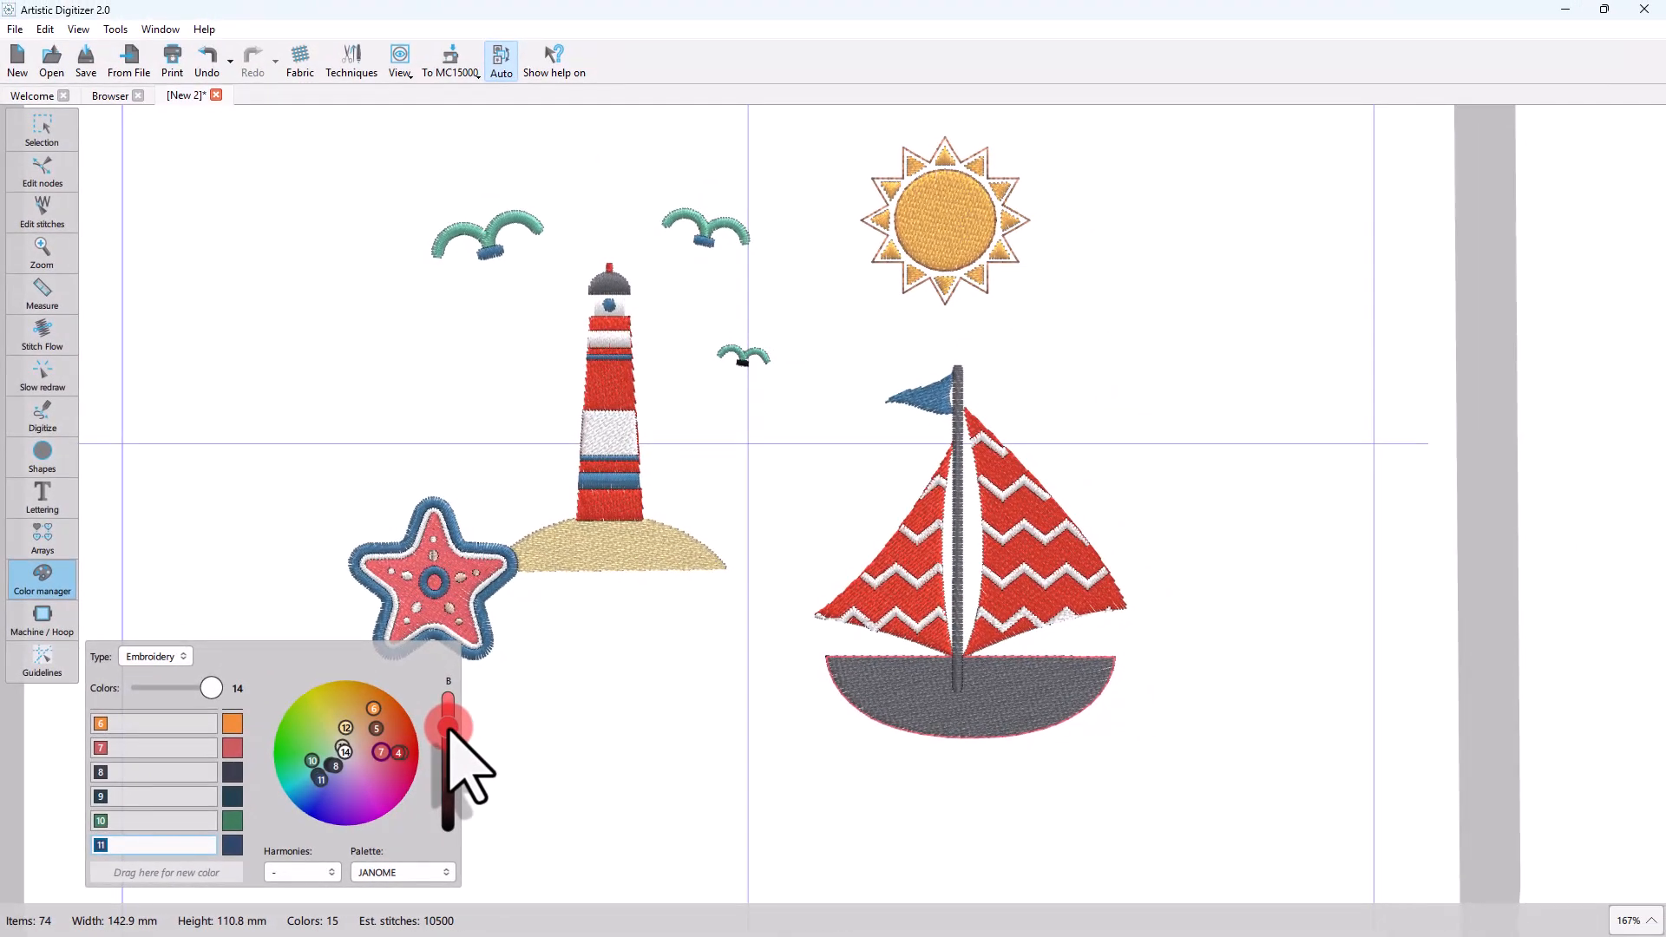
Undo the last two changes to the starfish's color 7, keeping the orange sun.
{"action": "left_click", "coordinate": [207, 57]}
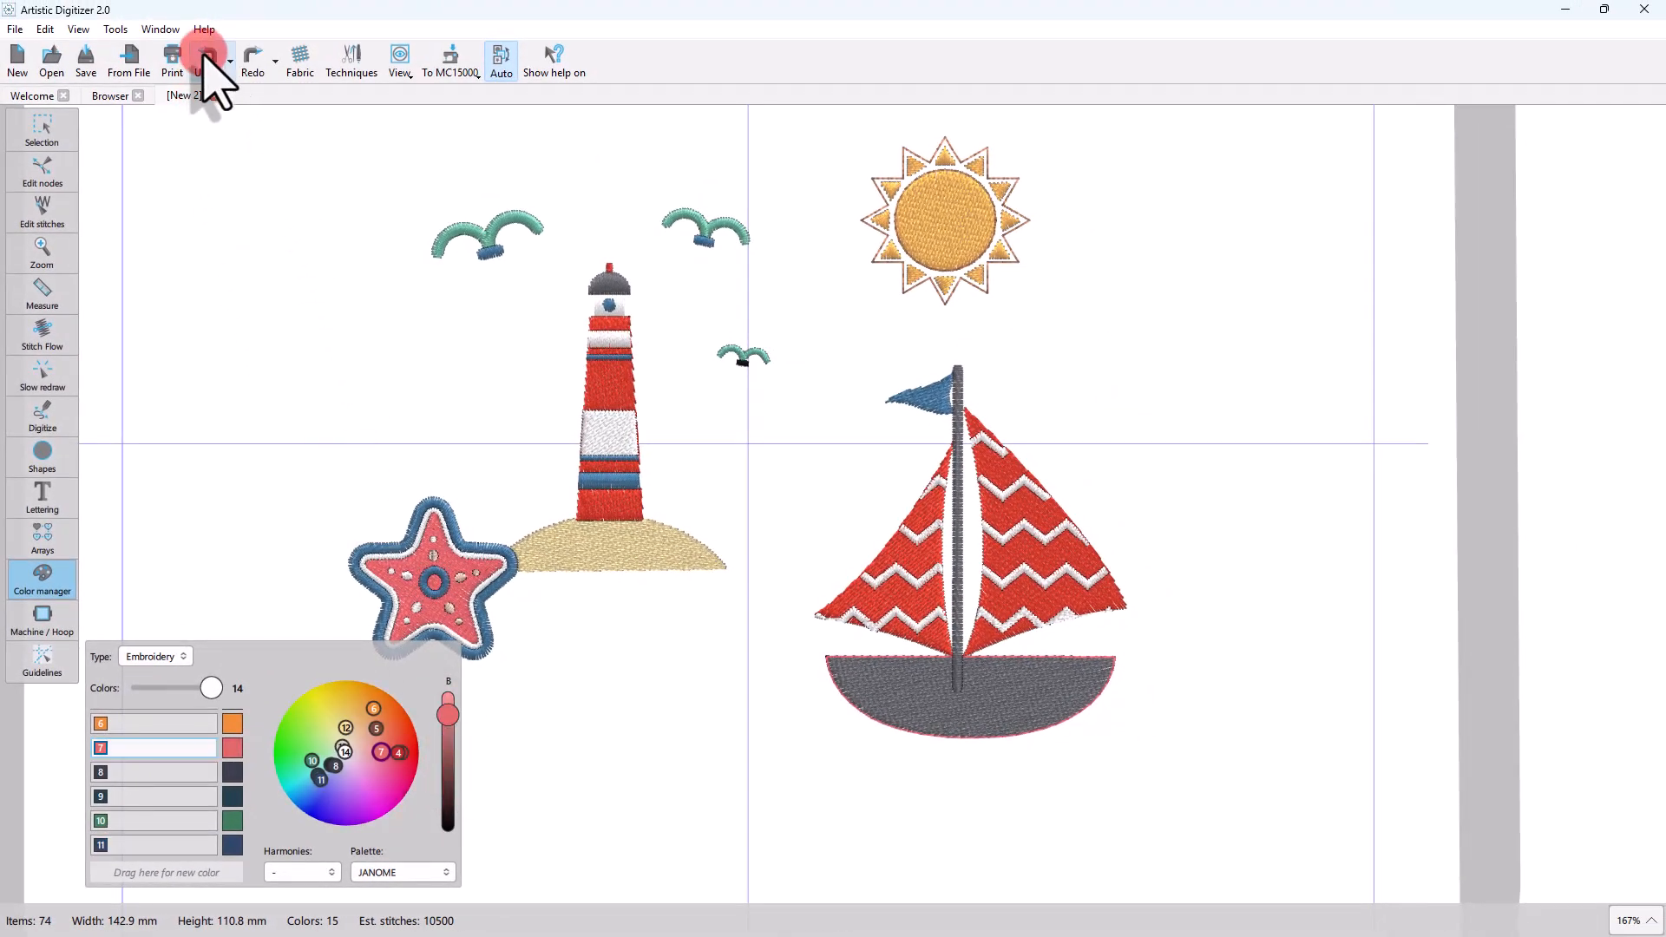
{"action": "left_click", "coordinate": [208, 57]}
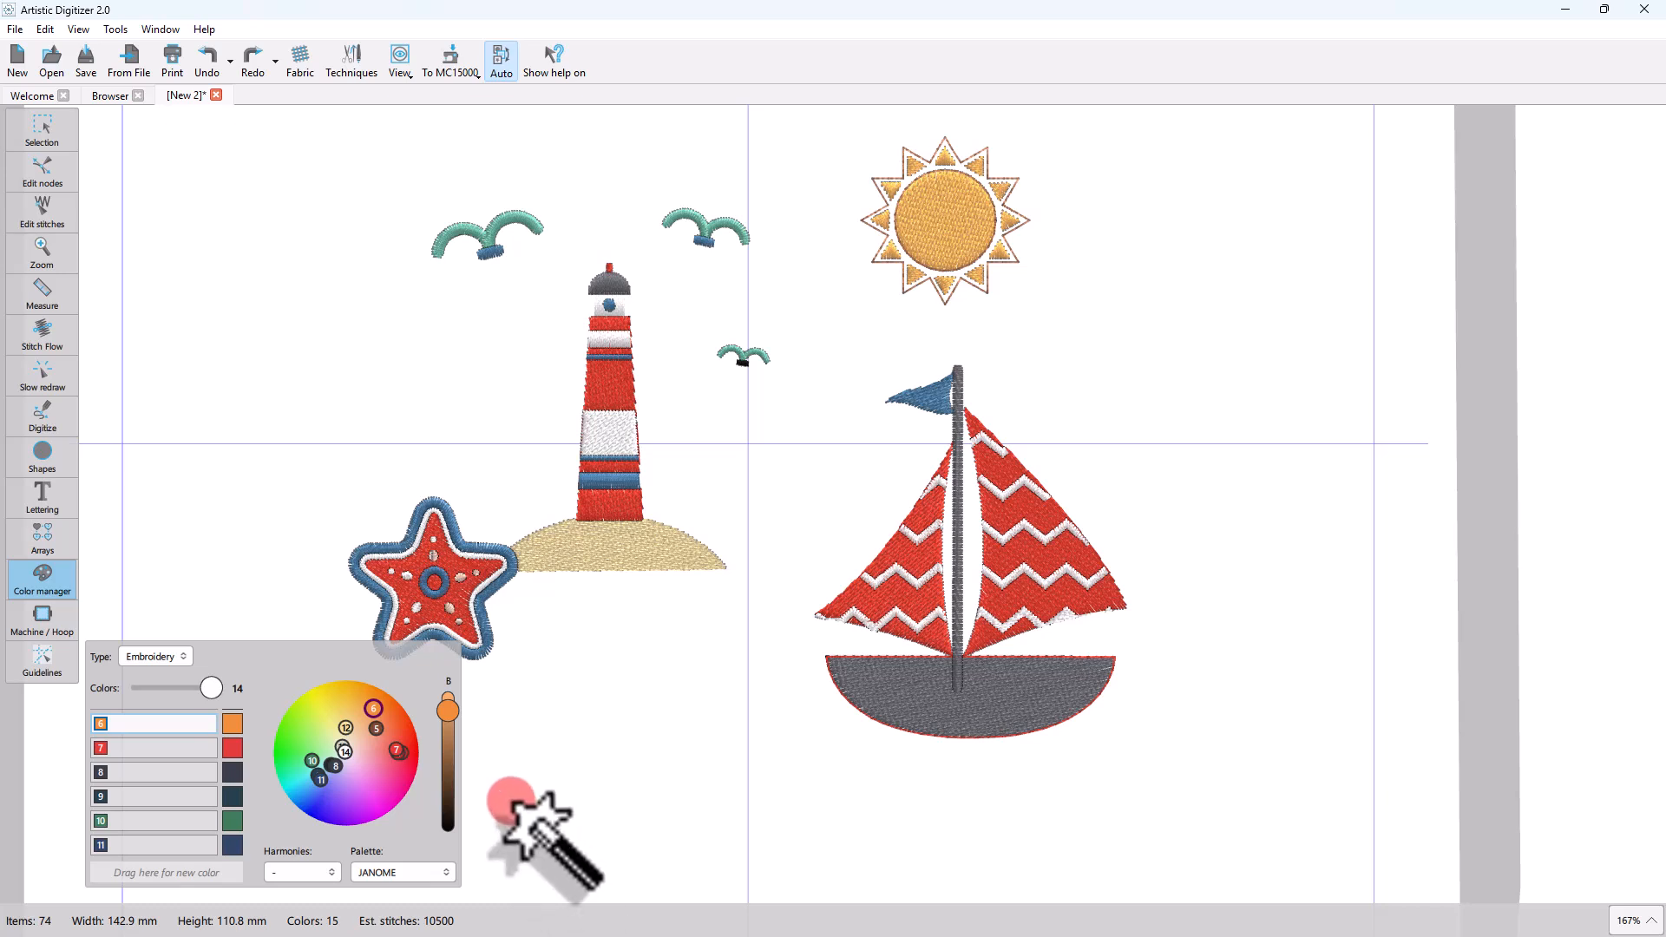
Switch the design's thread palette to KINGSTAR and apply it by returning to the Selection tool.
{"action": "left_click", "coordinate": [379, 873]}
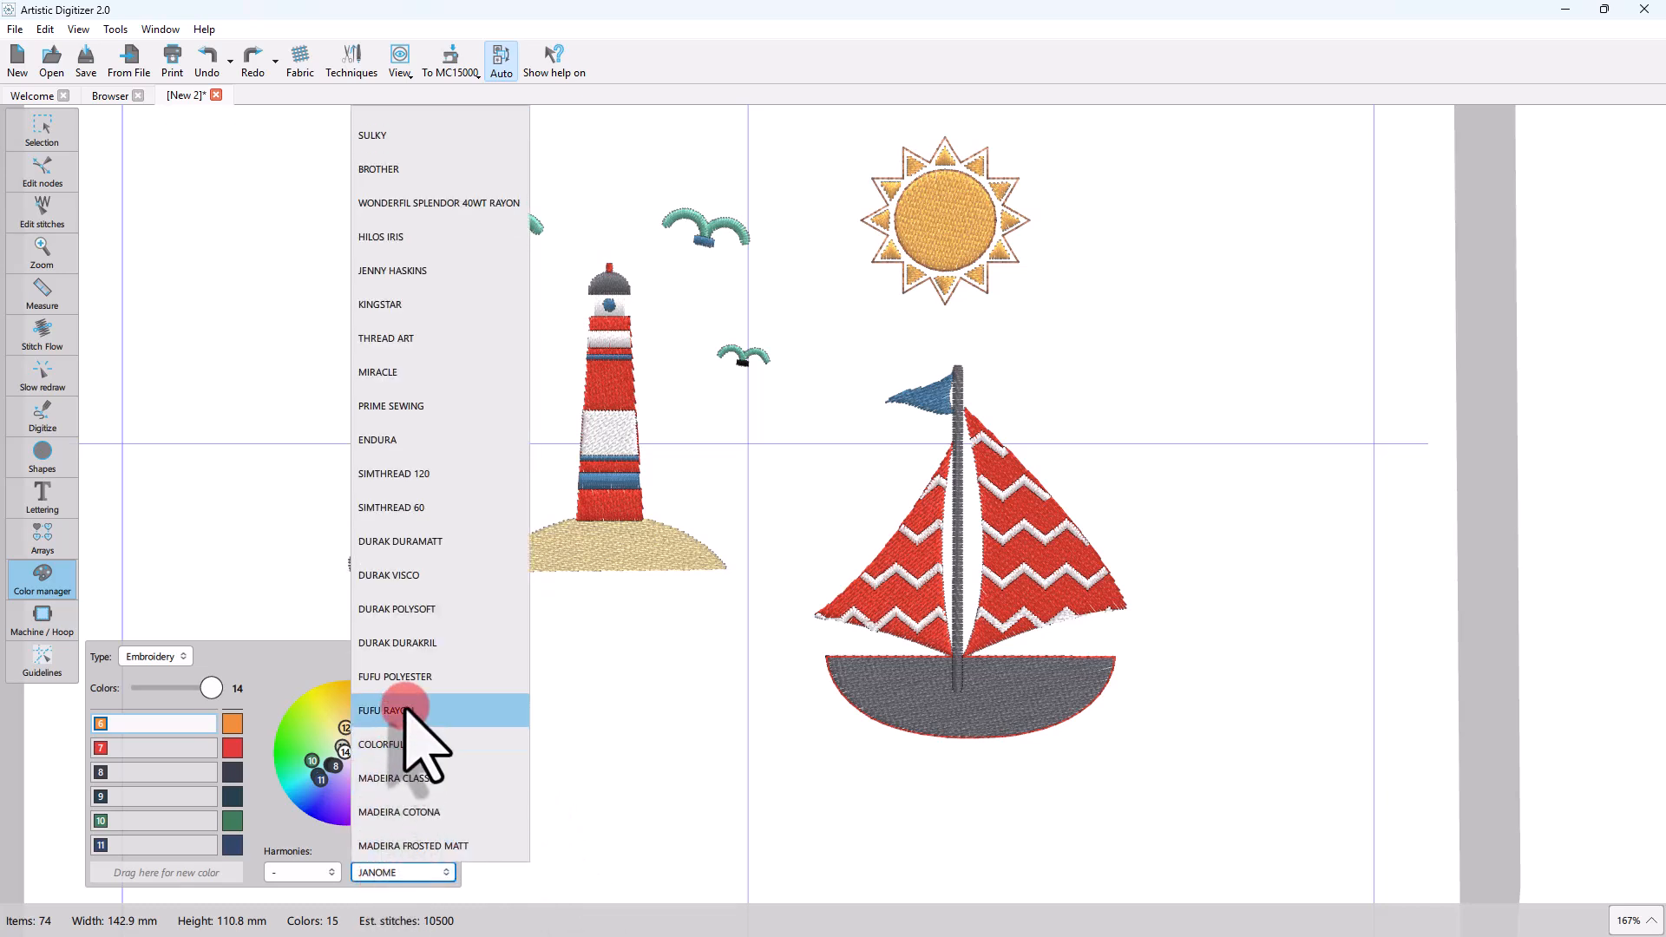
{"action": "scroll", "coordinate": [405, 703], "scroll_direction": "down", "scroll_amount": 1}
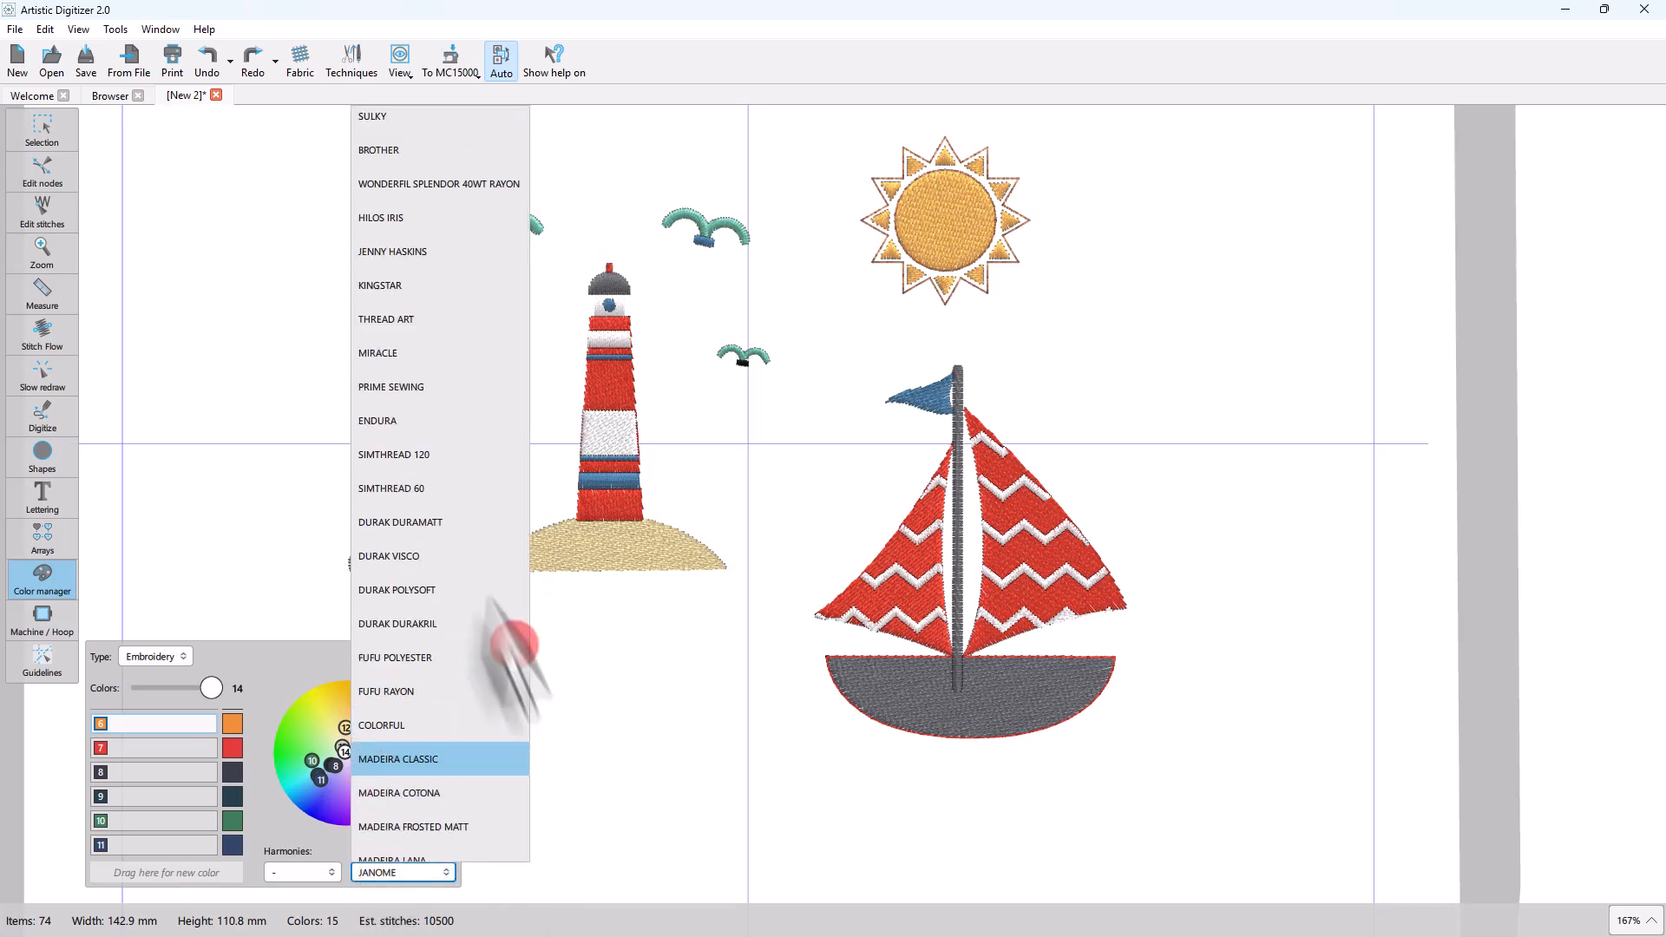
{"action": "left_click", "coordinate": [453, 286]}
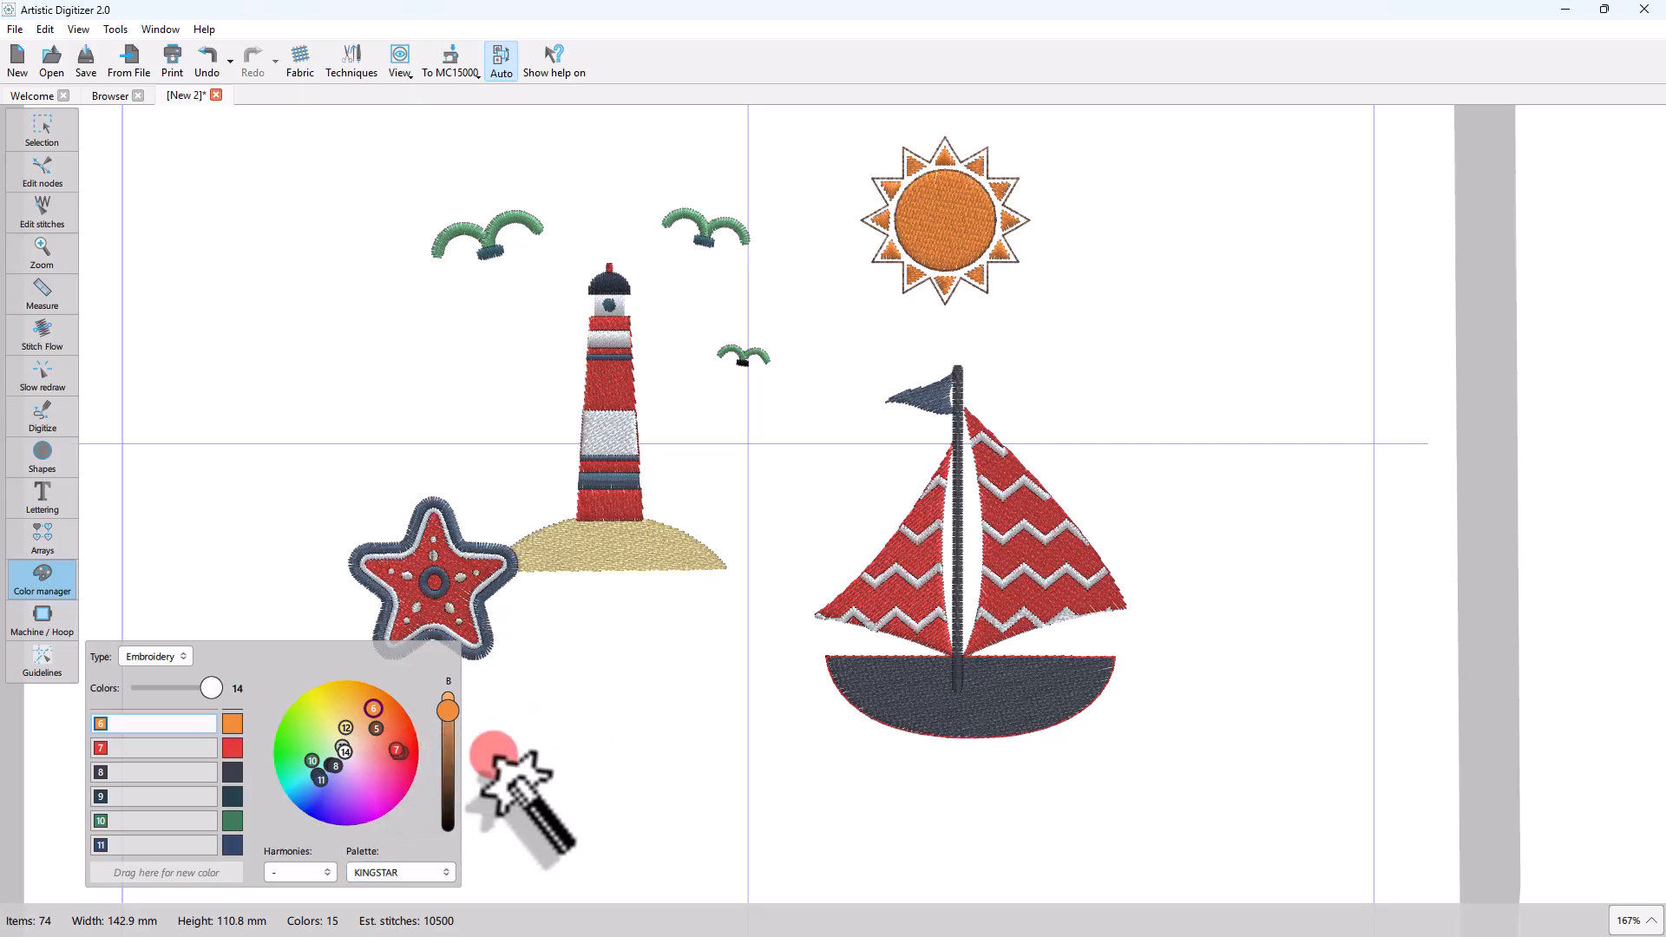
{"action": "left_click", "coordinate": [35, 158]}
{"action": "left_click", "coordinate": [40, 134]}
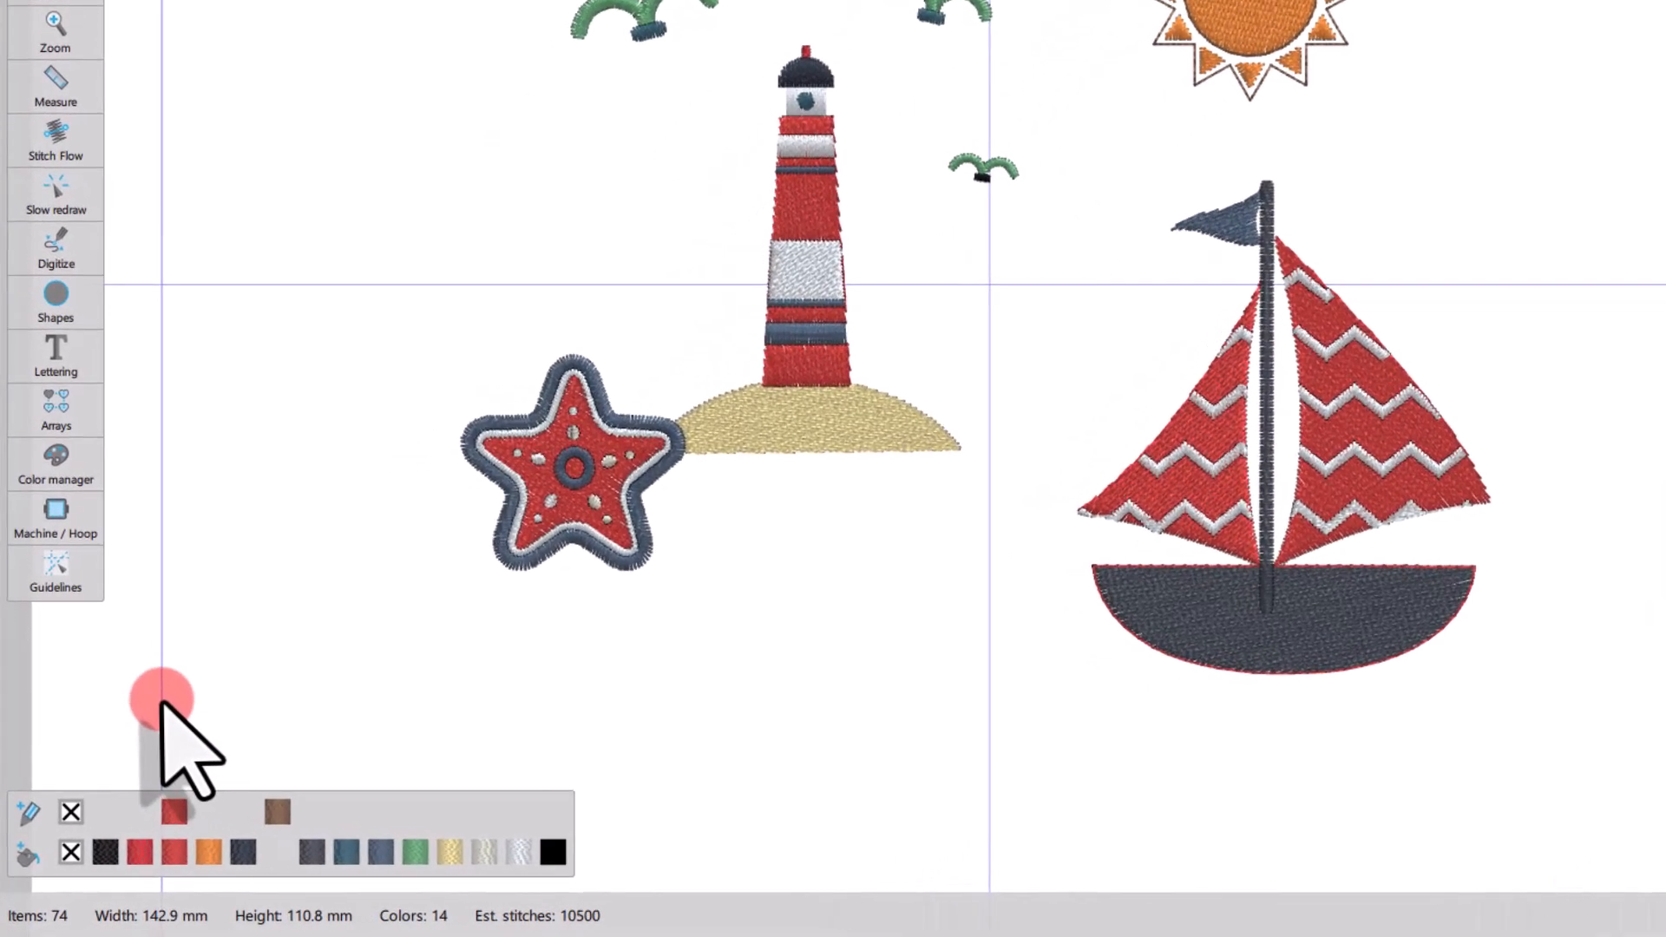
Reopen the Color manager and reduce the design's number of colors to 8.
{"action": "left_click", "coordinate": [39, 450]}
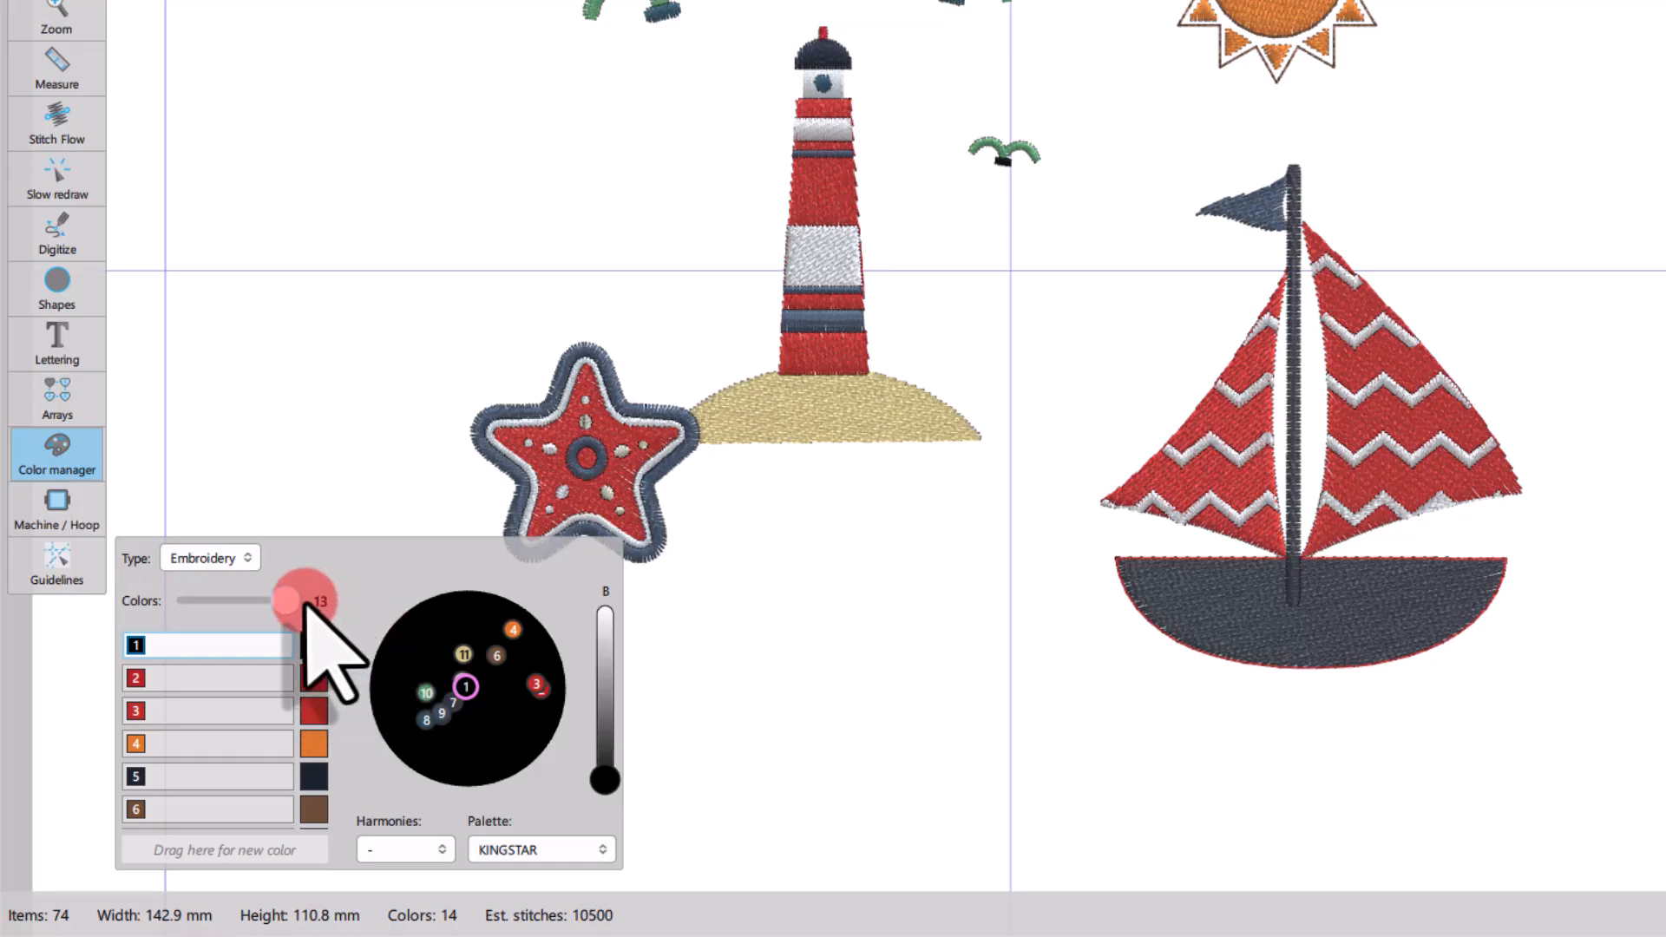
{"action": "left_click_drag", "start_coordinate": [292, 603], "coordinate": [247, 603]}
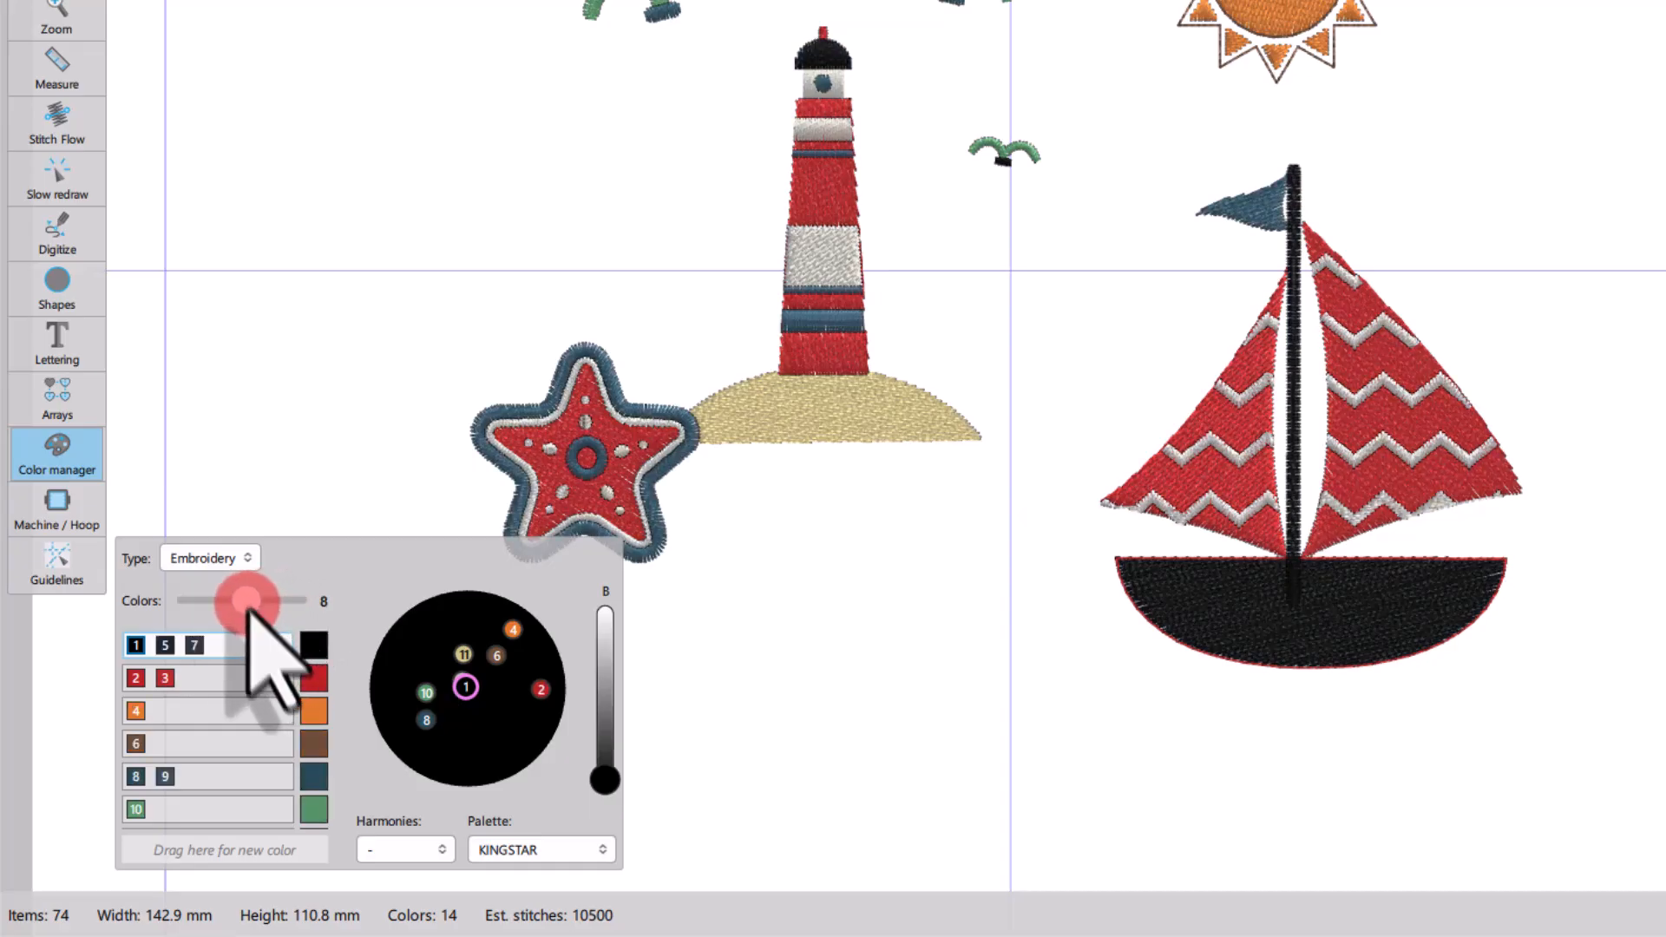
{"action": "left_click_drag", "start_coordinate": [197, 811], "coordinate": [200, 855]}
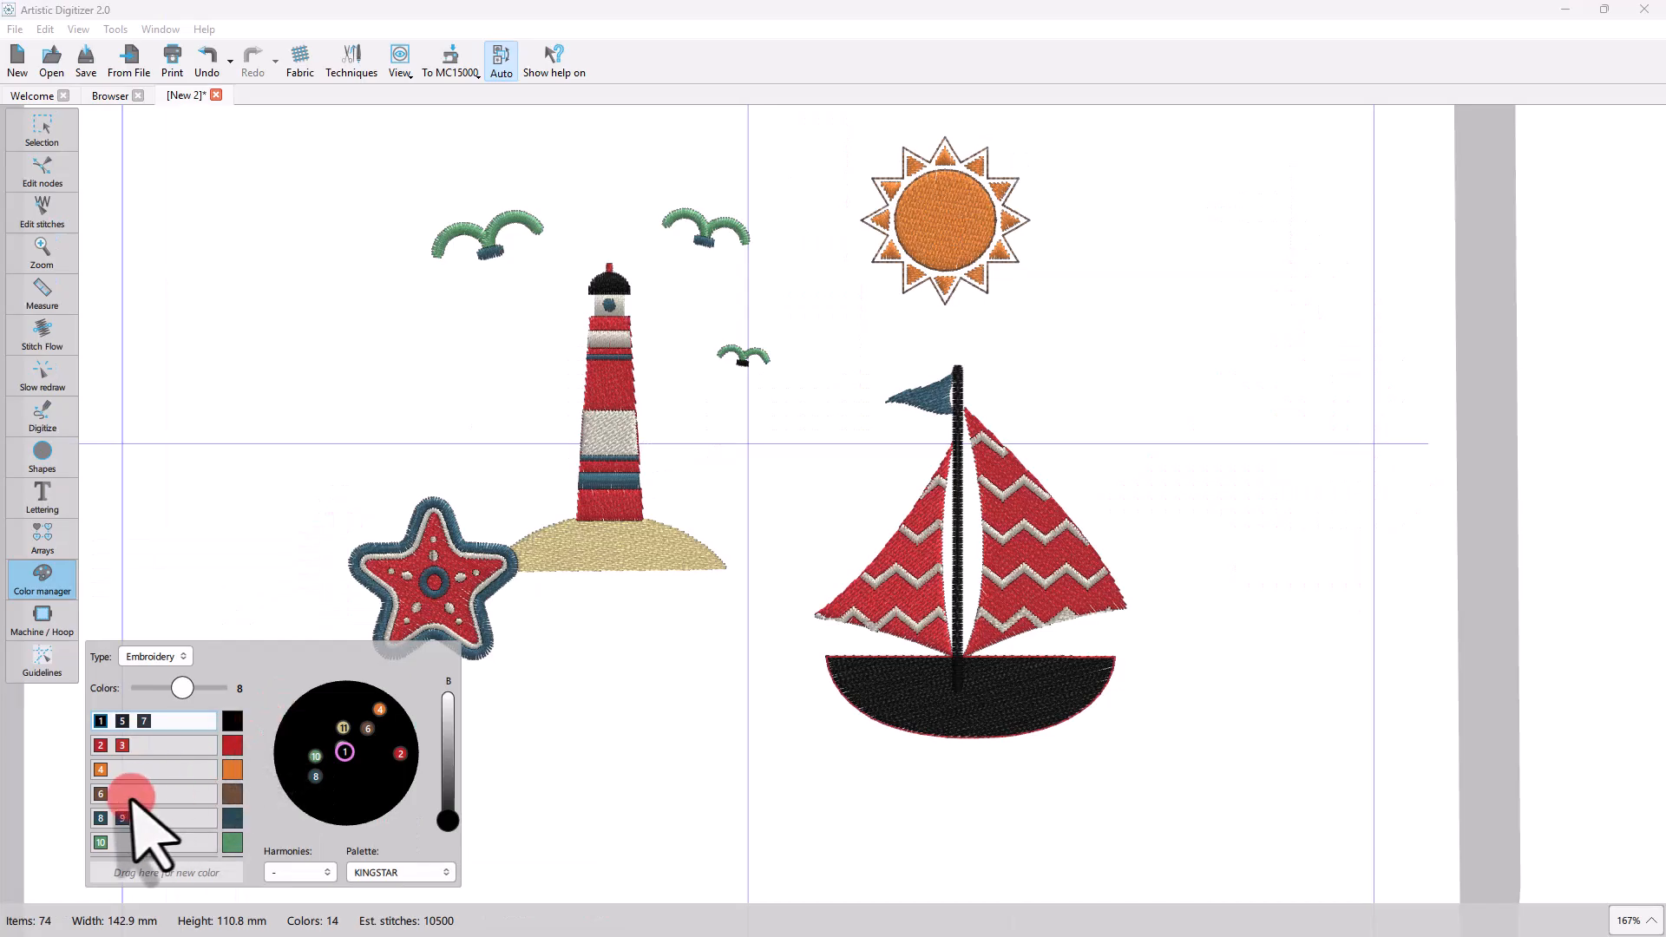
Review the merged color groups and move color 9 into the black group of colors 1, 5 and 7.
{"action": "scroll", "coordinate": [131, 798], "scroll_direction": "down", "scroll_amount": 2}
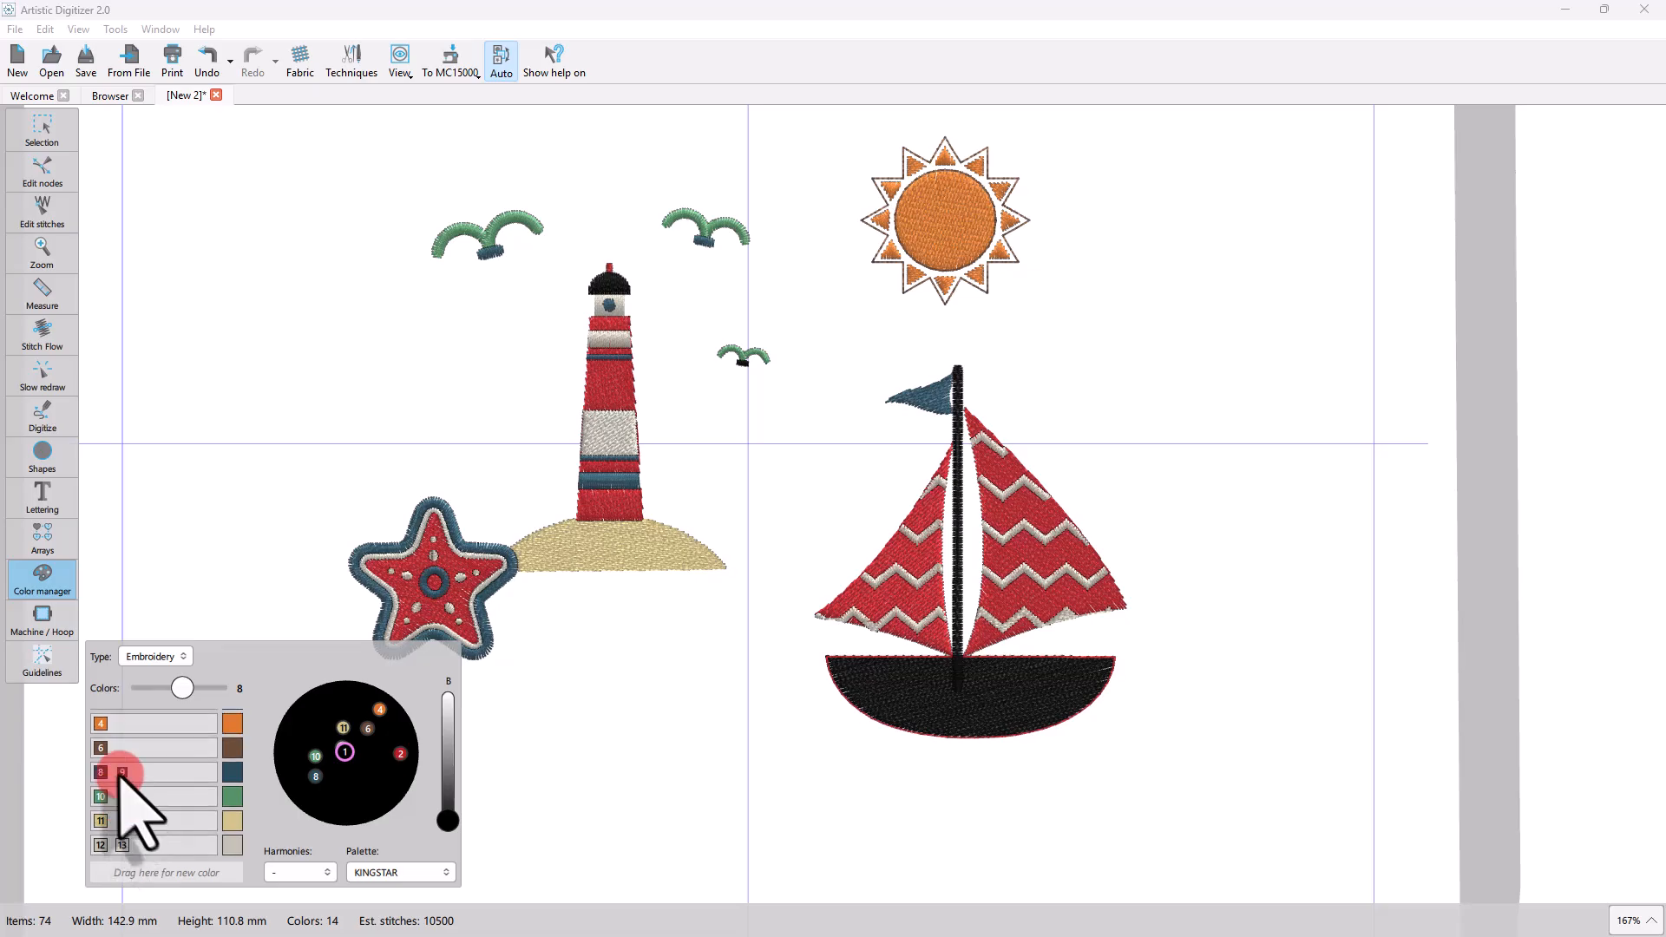
{"action": "scroll", "coordinate": [140, 770], "scroll_direction": "up", "scroll_amount": 2}
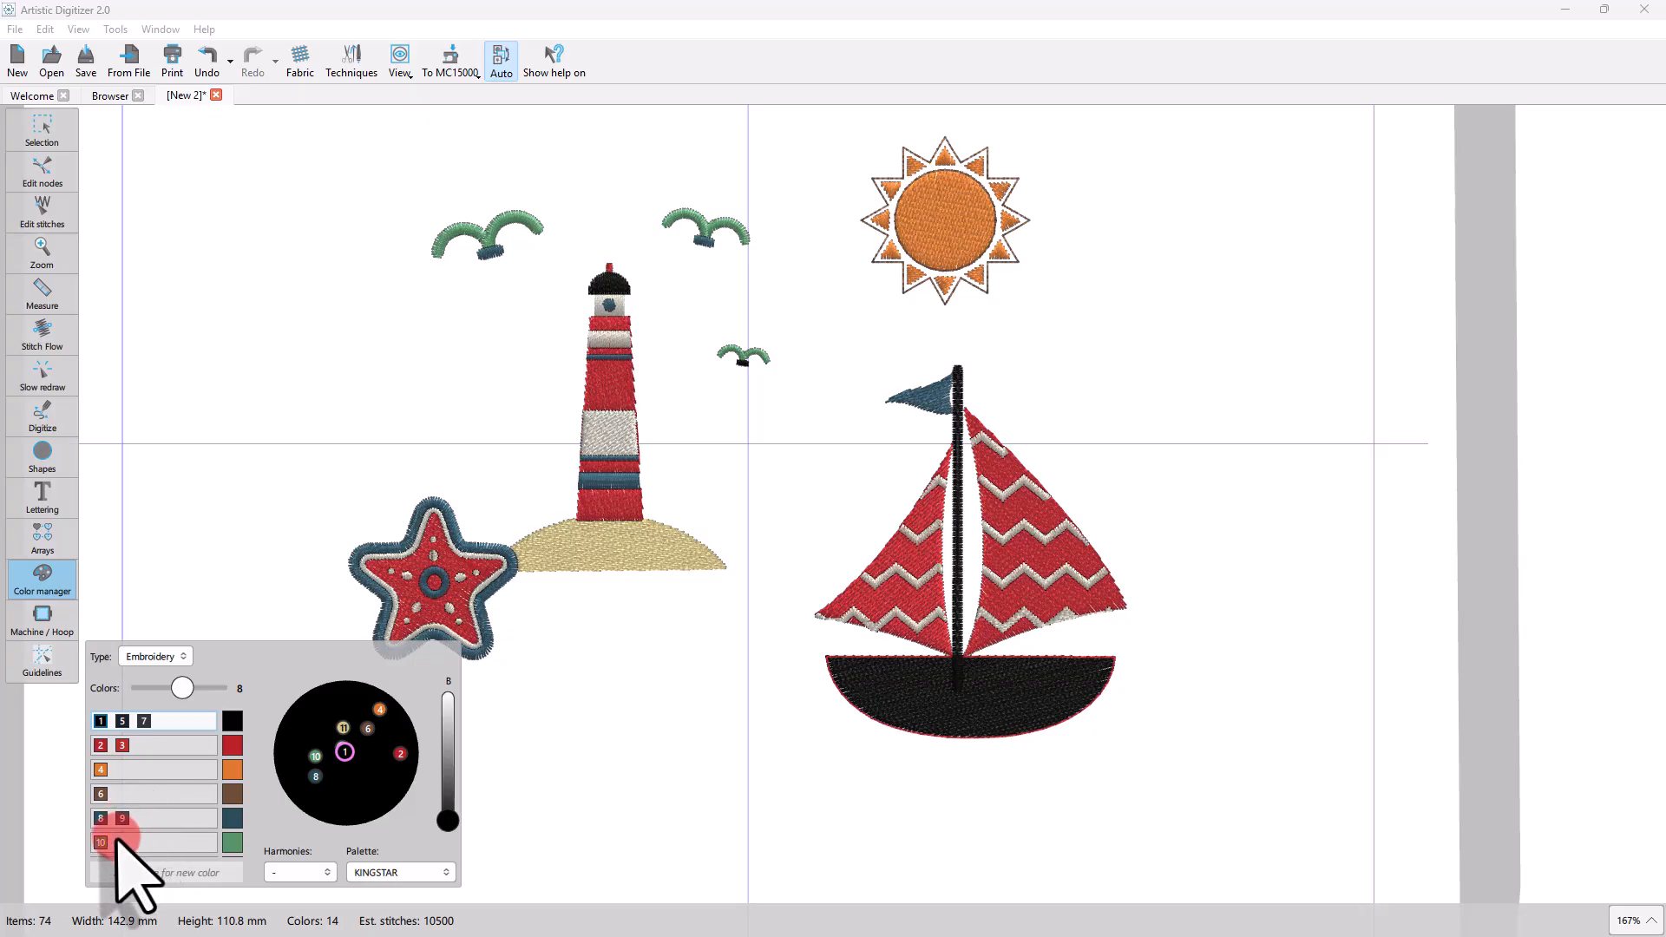
{"action": "scroll", "coordinate": [130, 828], "scroll_direction": "down", "scroll_amount": 1}
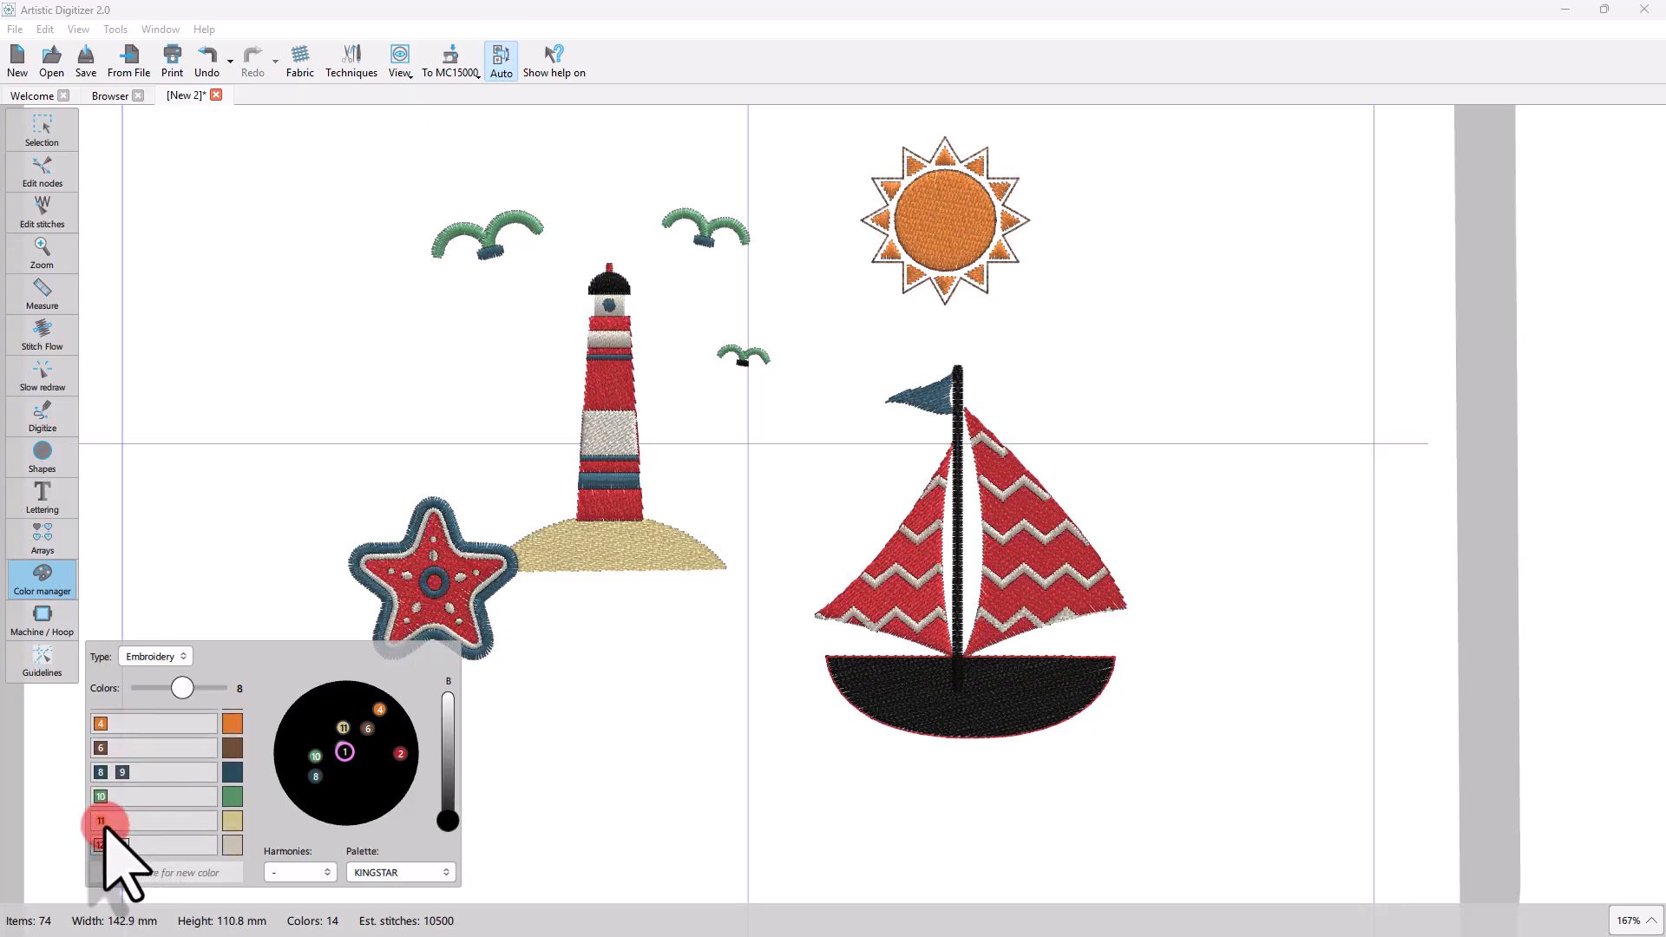
{"action": "scroll", "coordinate": [122, 822], "scroll_direction": "up", "scroll_amount": 1}
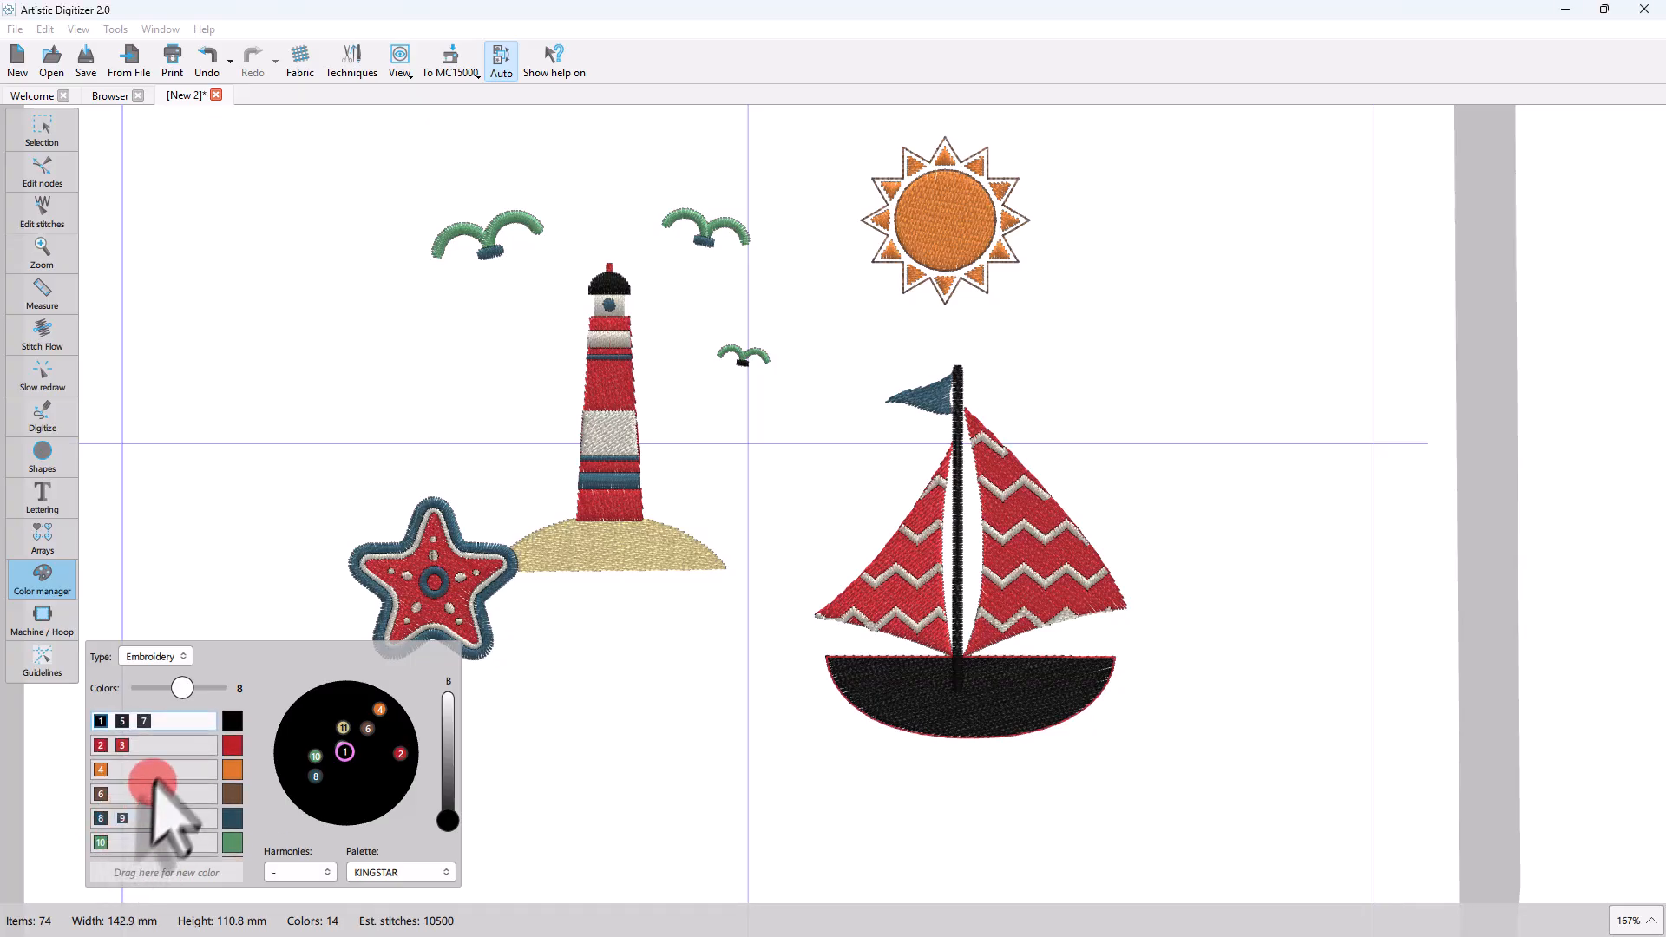
{"action": "left_click_drag", "start_coordinate": [154, 782], "coordinate": [171, 722]}
{"action": "scroll", "coordinate": [167, 819], "scroll_direction": "down", "scroll_amount": 2}
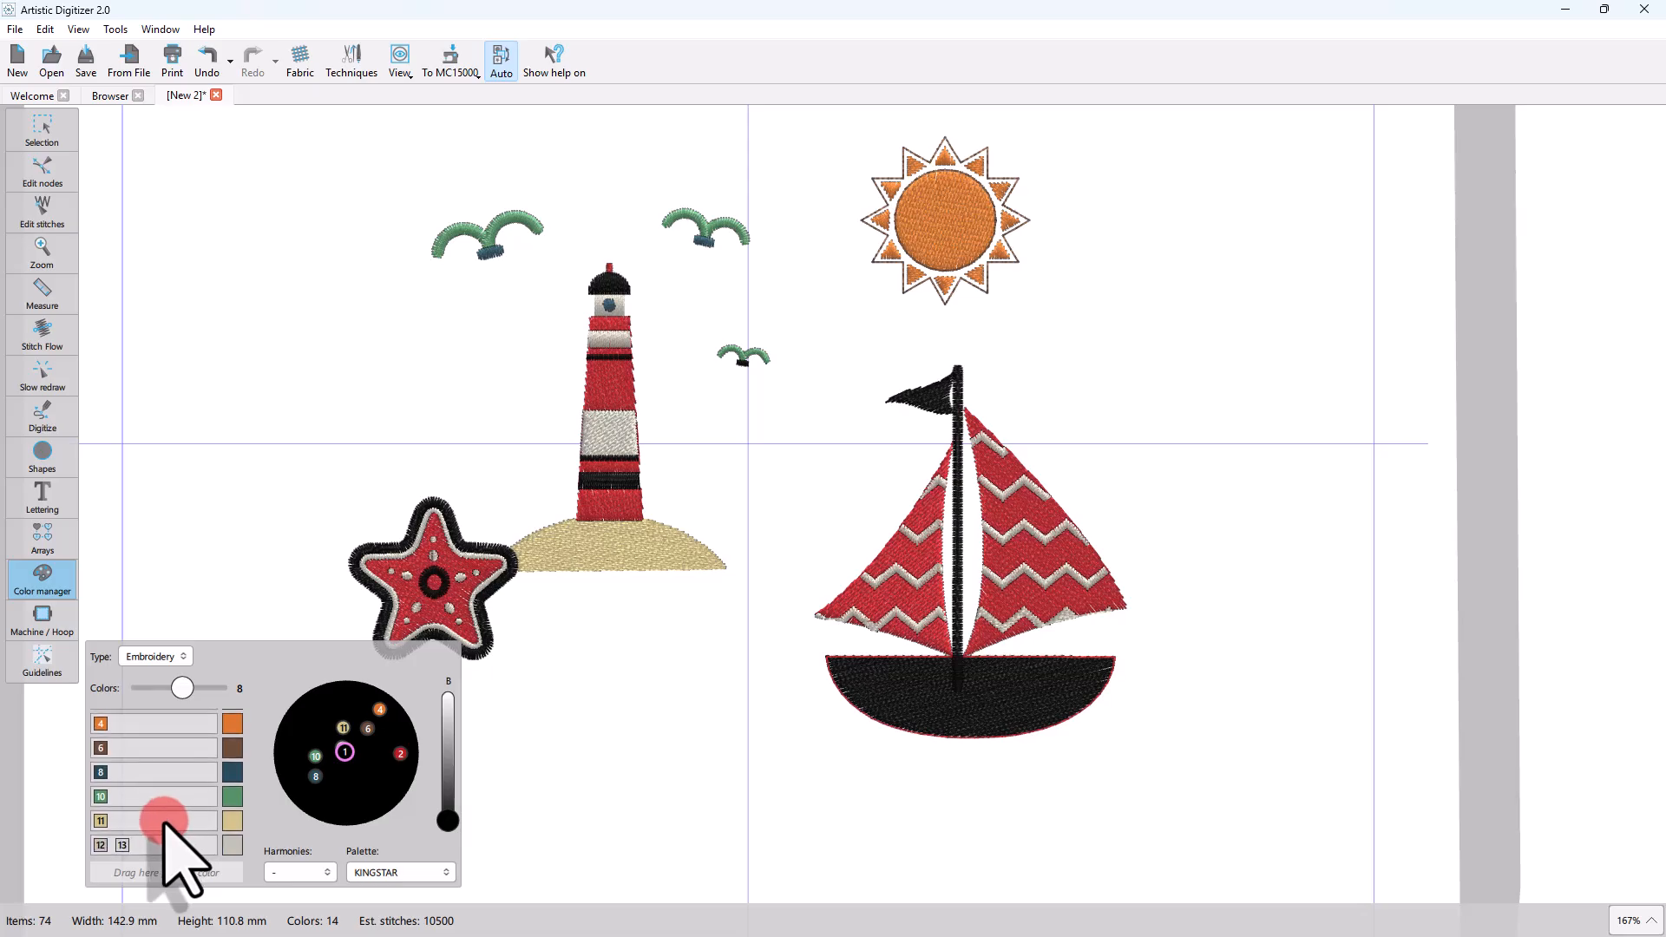
Merge color 4 into the red group and color 8 into the black group, and apply the color reduction.
{"action": "scroll", "coordinate": [163, 819], "scroll_direction": "up", "scroll_amount": 1}
{"action": "left_click_drag", "start_coordinate": [100, 768], "coordinate": [157, 744]}
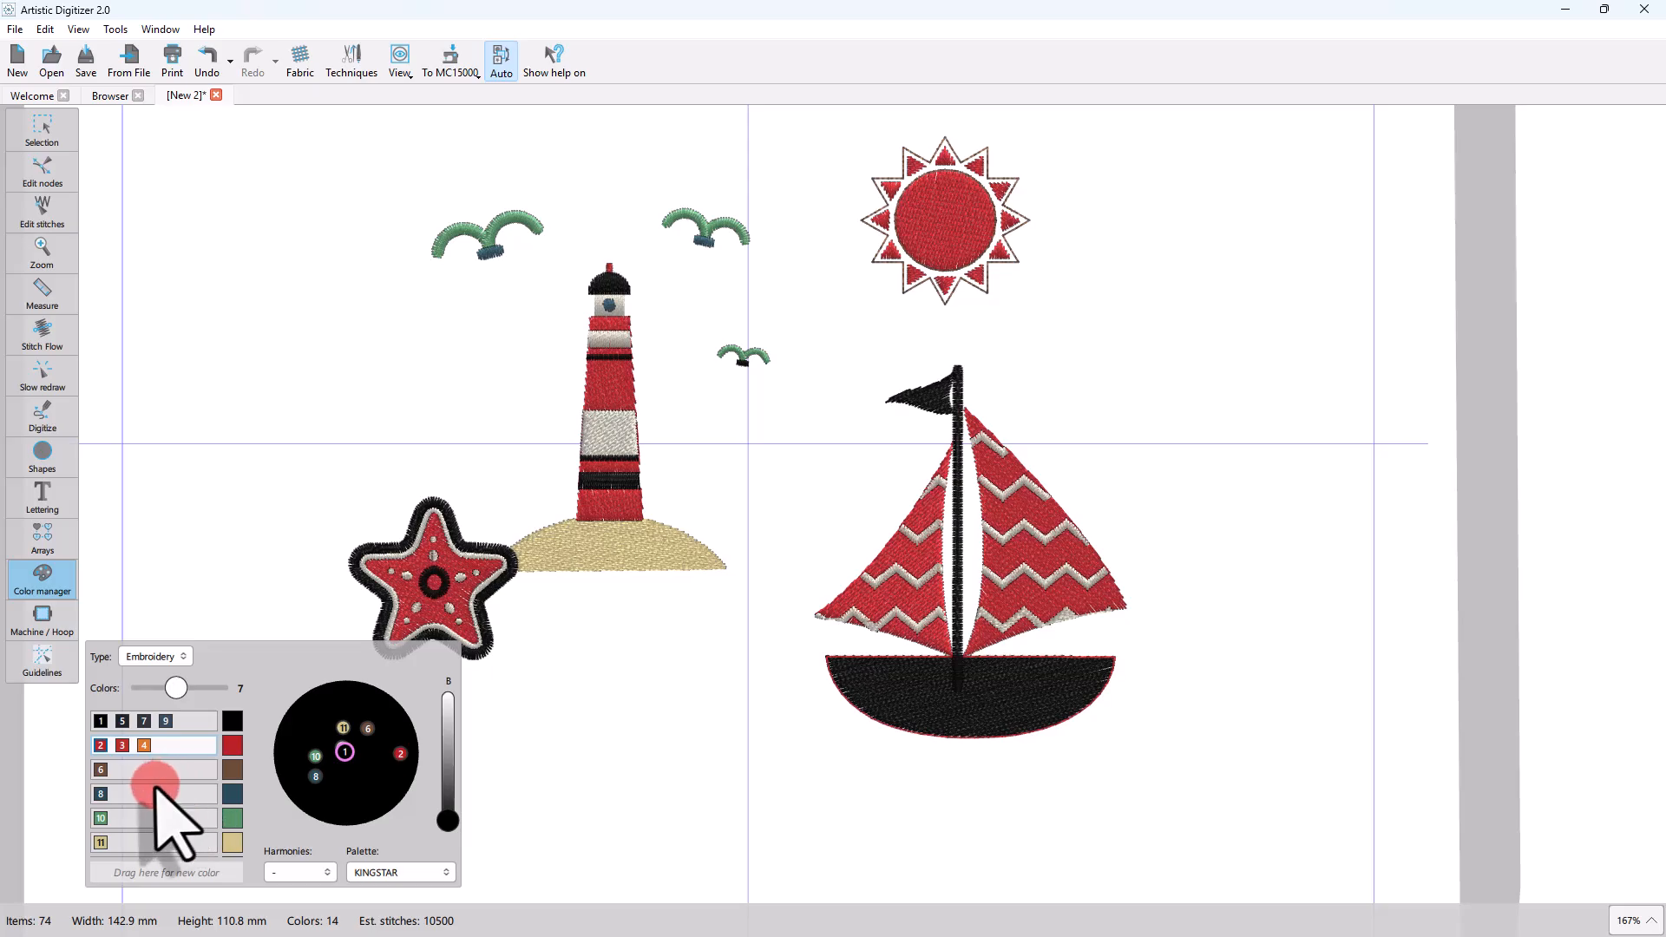
{"action": "left_click_drag", "start_coordinate": [98, 798], "coordinate": [189, 721]}
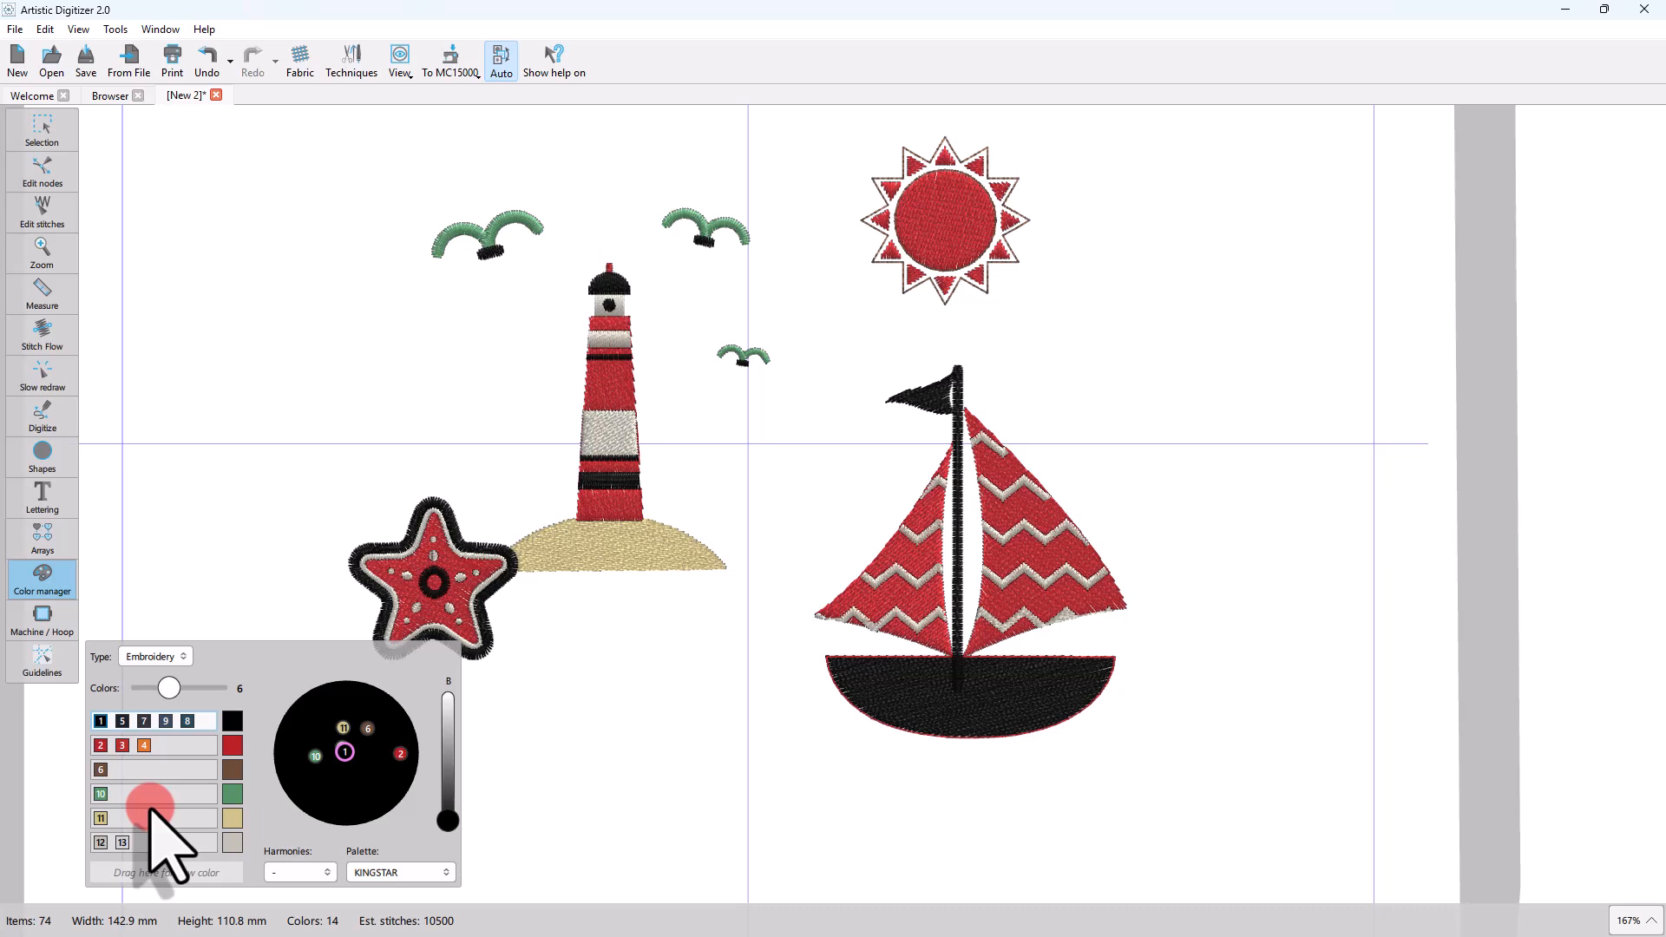
{"action": "left_click", "coordinate": [33, 143]}
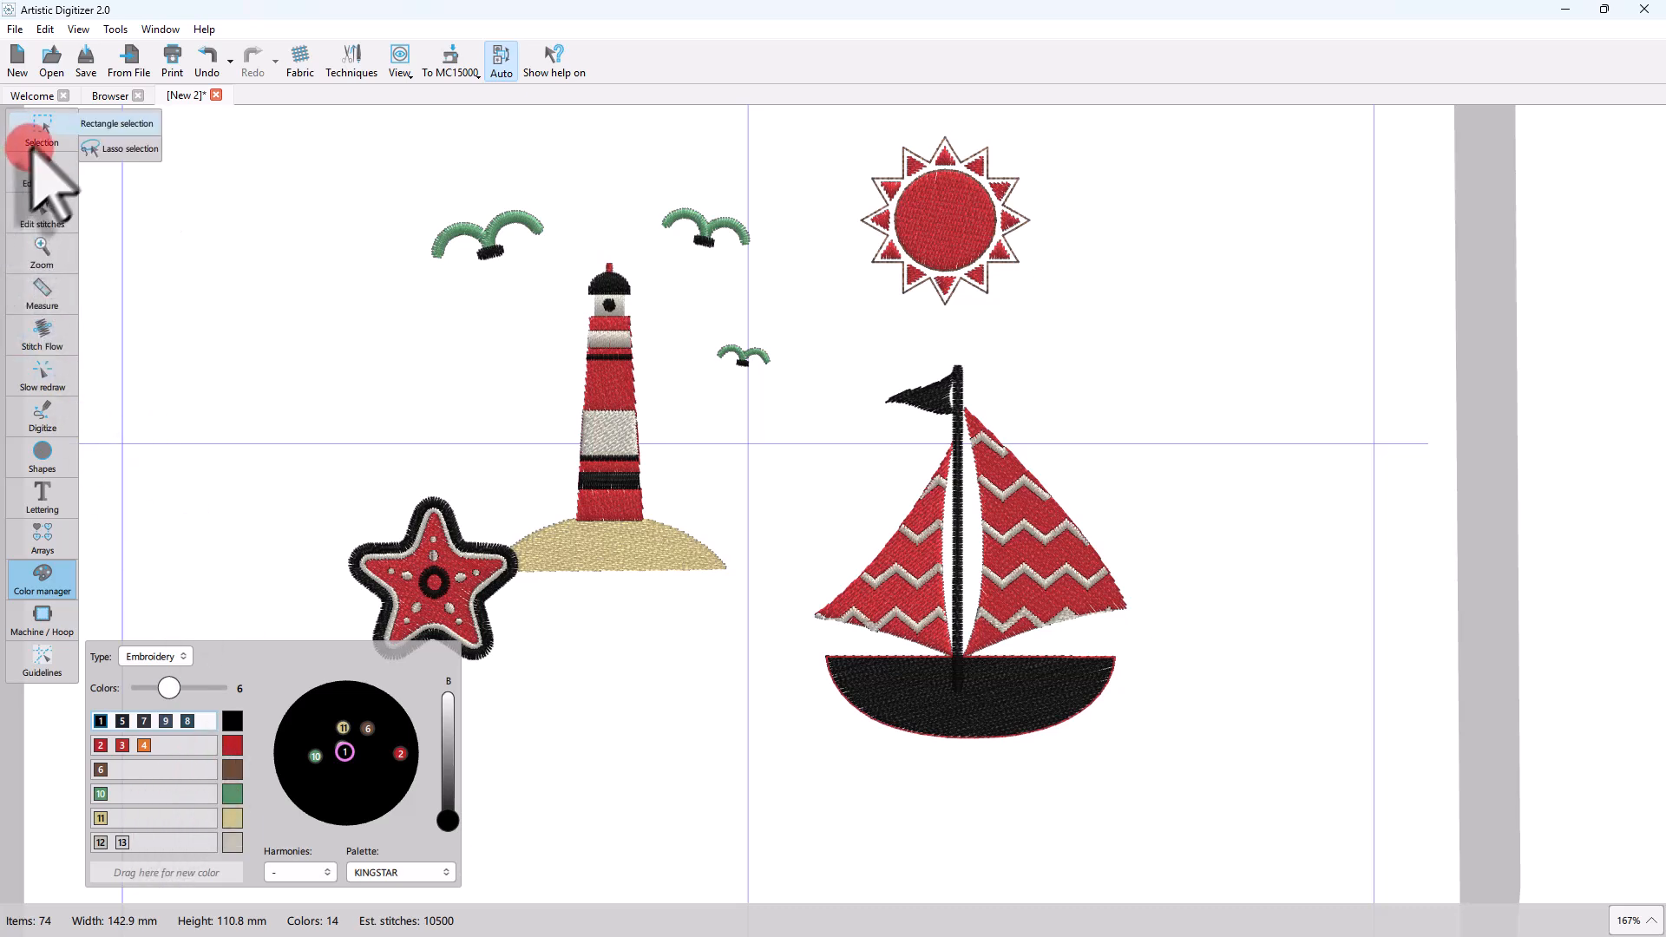
{"action": "left_click", "coordinate": [34, 143]}
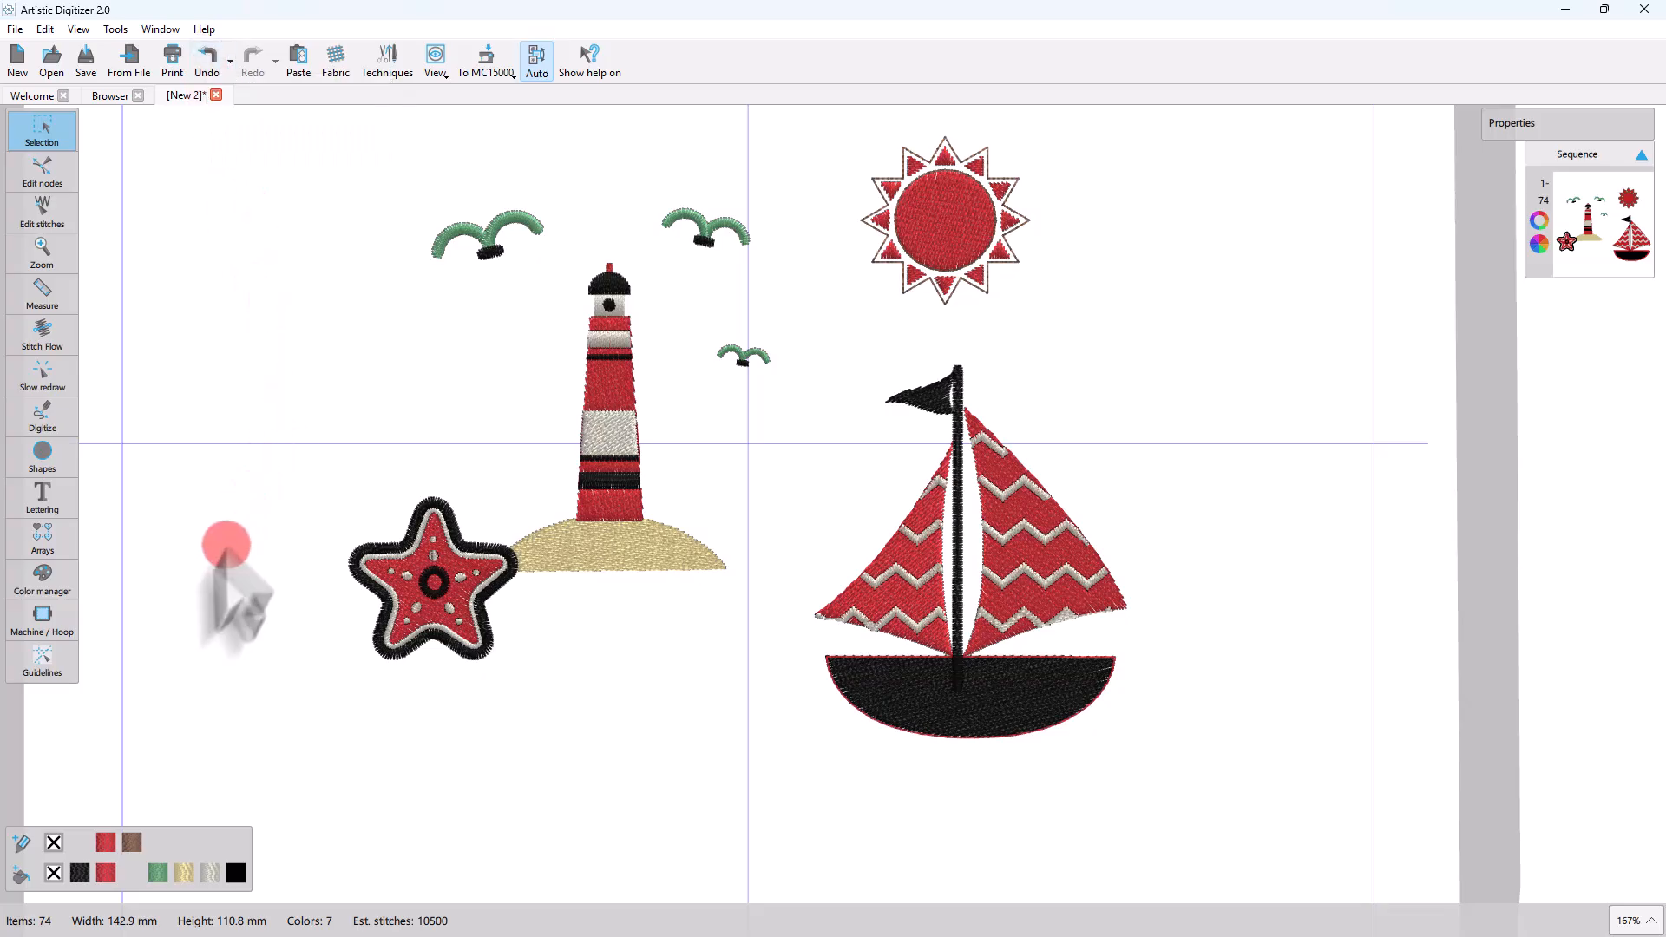
Reopen the Color manager and apply the Monochromatic harmony to the design's colors.
{"action": "left_click", "coordinate": [44, 580]}
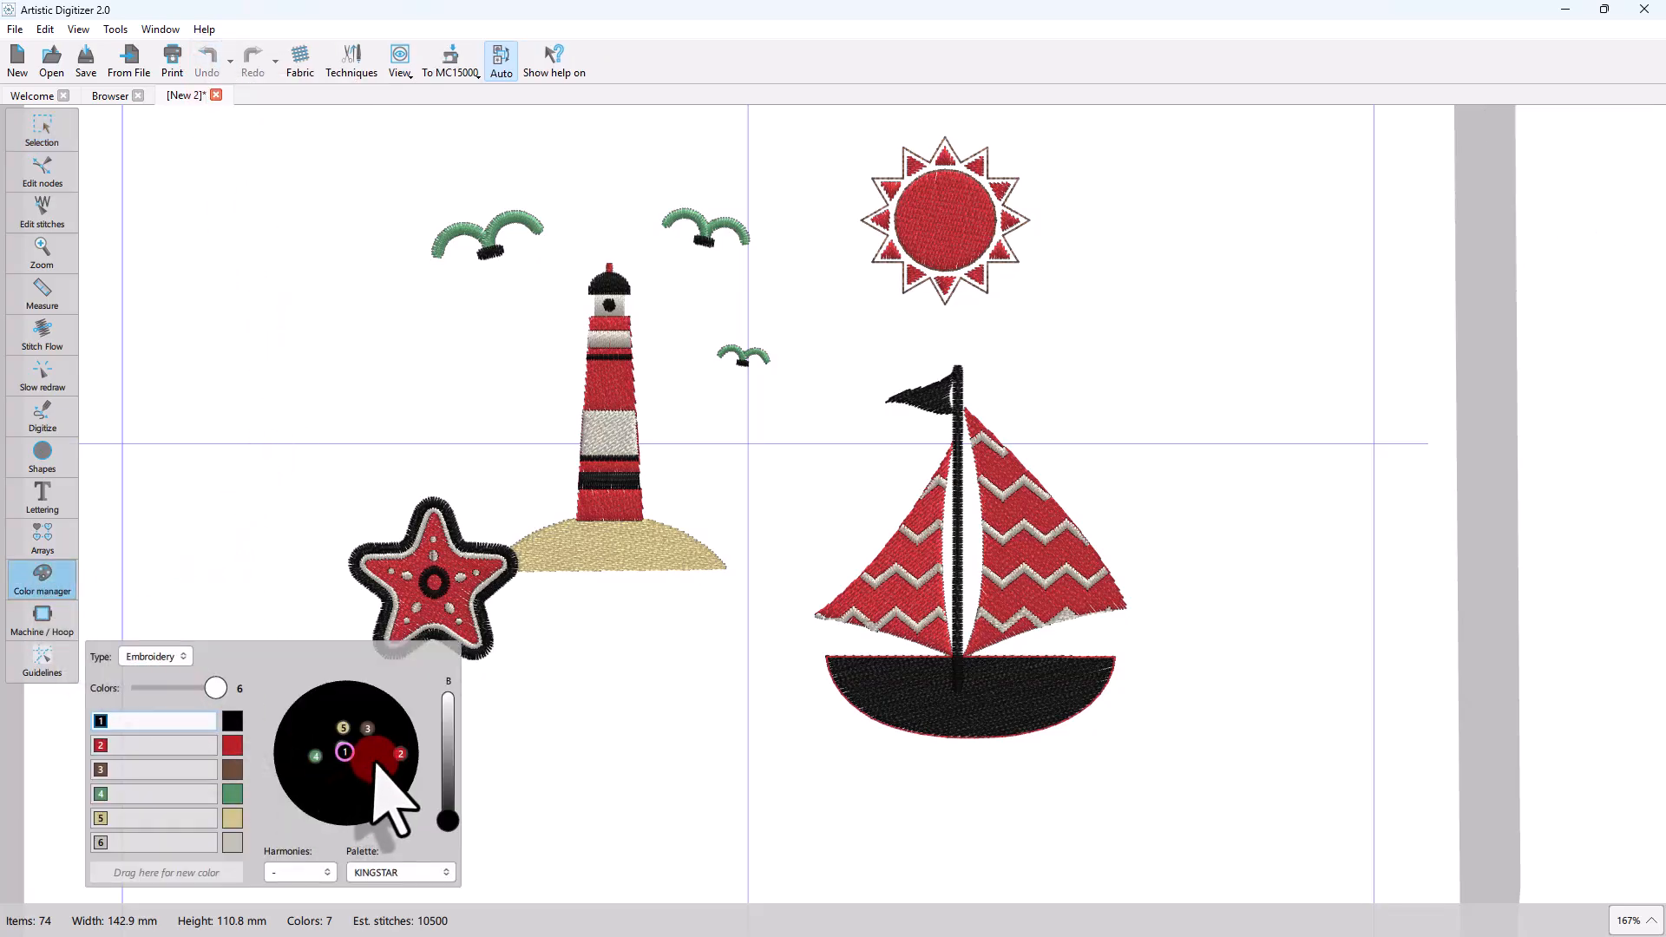
{"action": "left_click", "coordinate": [325, 871]}
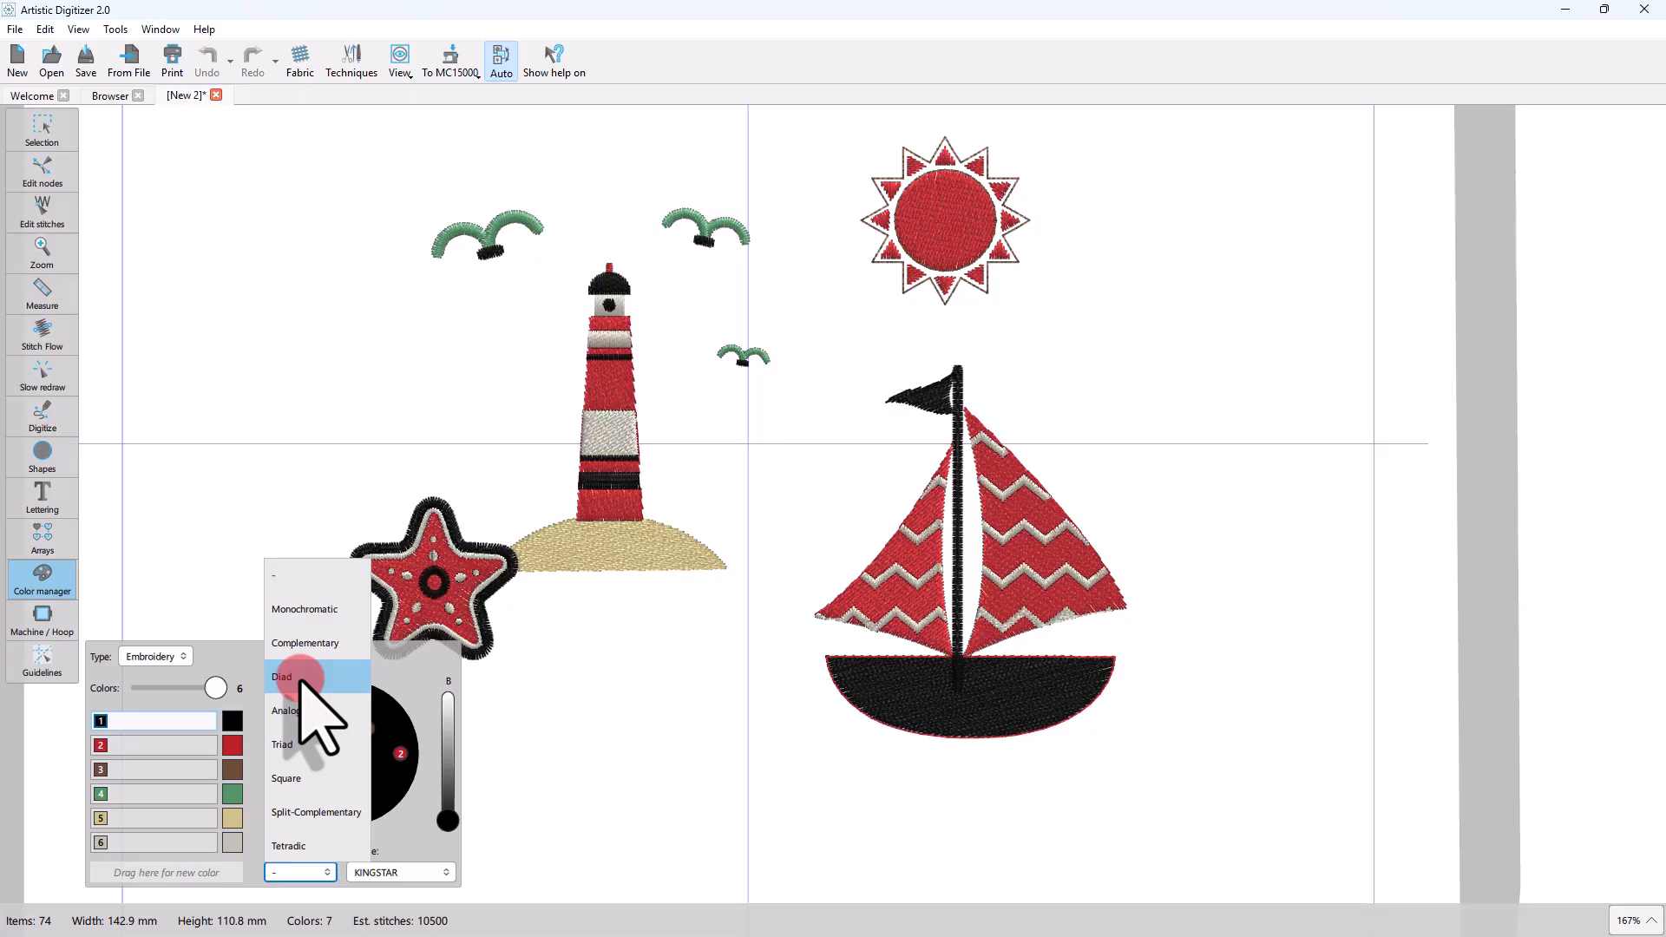
{"action": "left_click", "coordinate": [303, 610]}
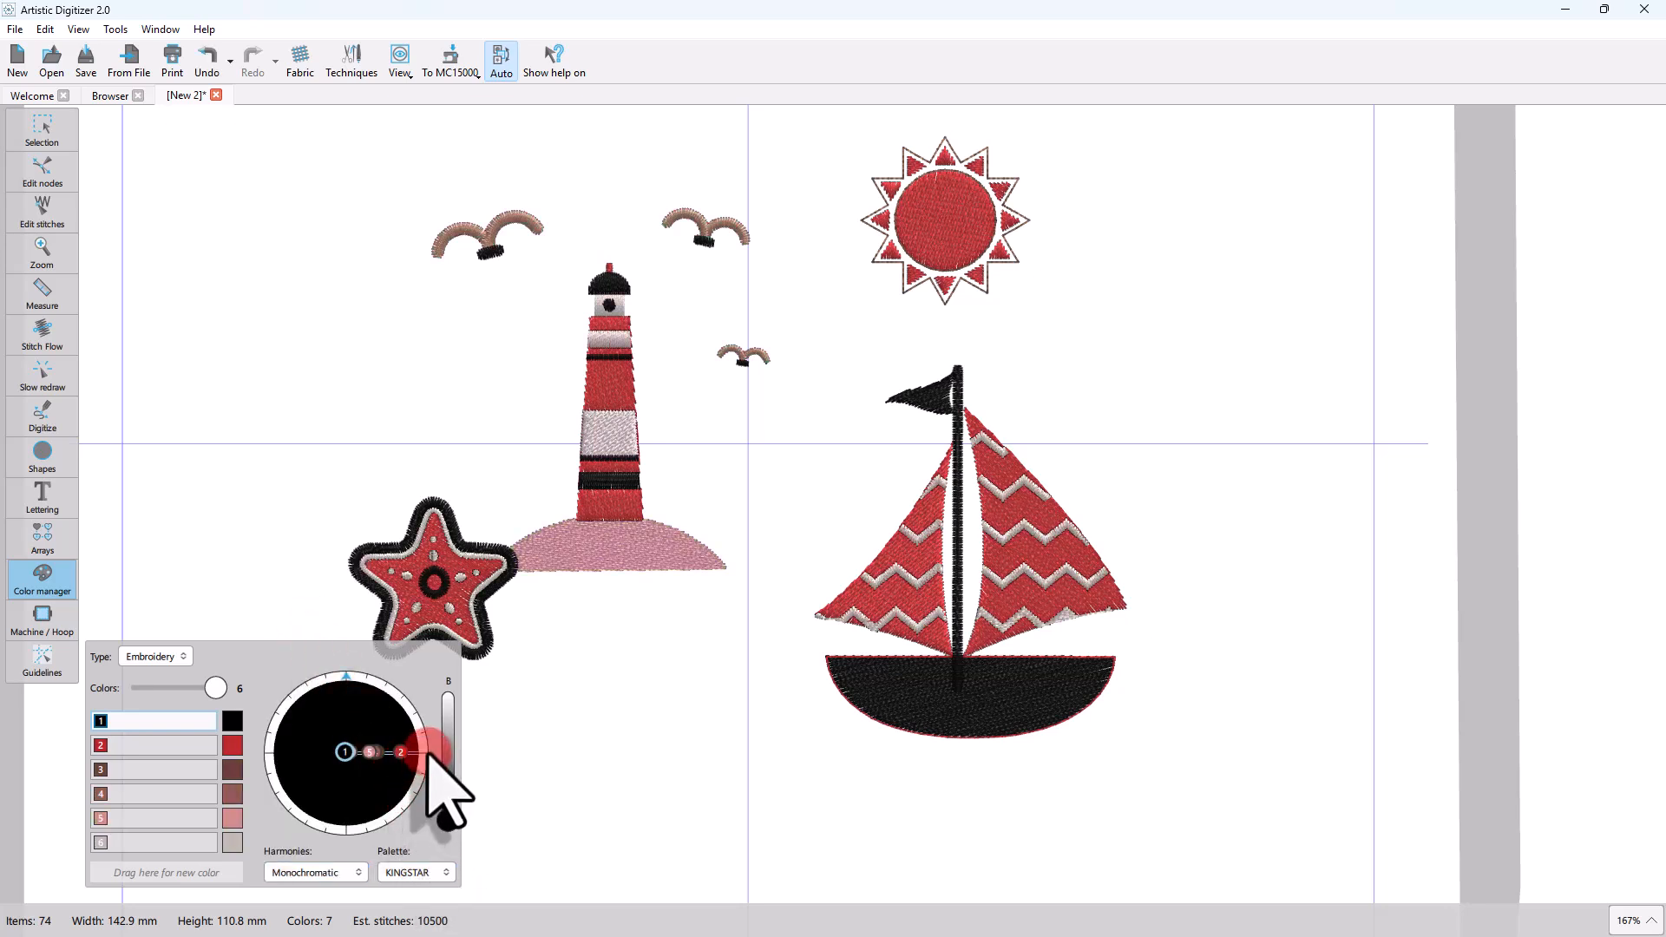
Rotate the monochromatic harmony around the color wheel through purple to turquoise.
{"action": "mouse_move", "coordinate": [423, 751]}
{"action": "left_mouse_down"}
{"action": "mouse_move", "coordinate": [404, 772]}
{"action": "mouse_move", "coordinate": [412, 728]}
{"action": "left_mouse_up"}
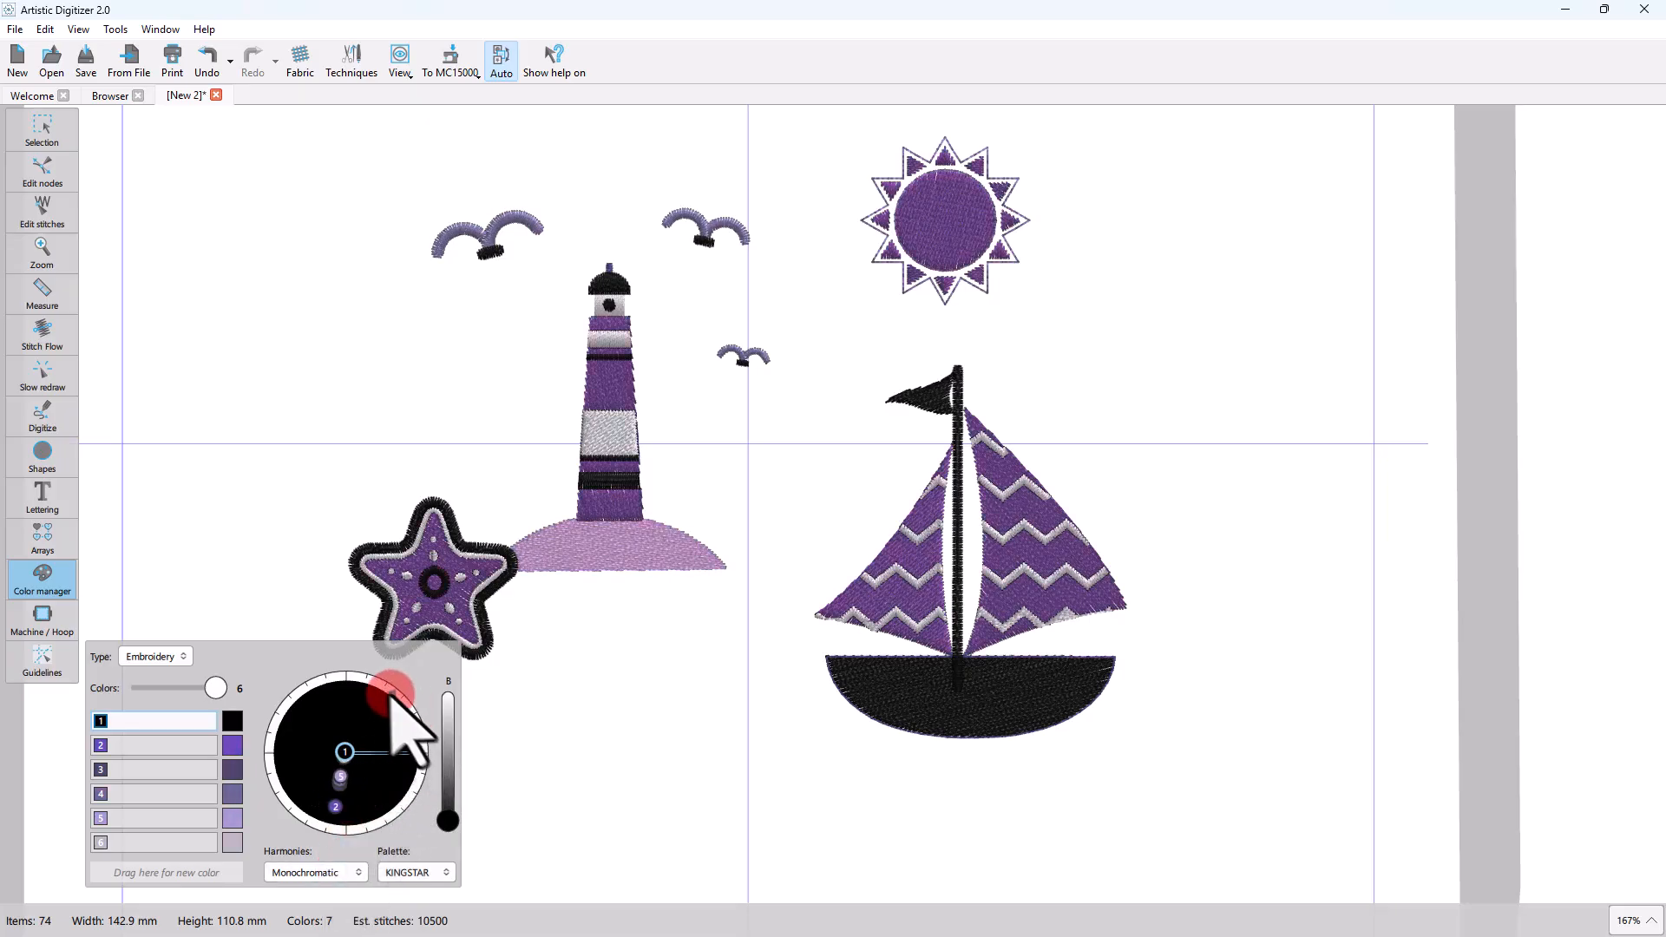
{"action": "left_click_drag", "start_coordinate": [374, 692], "coordinate": [413, 756]}
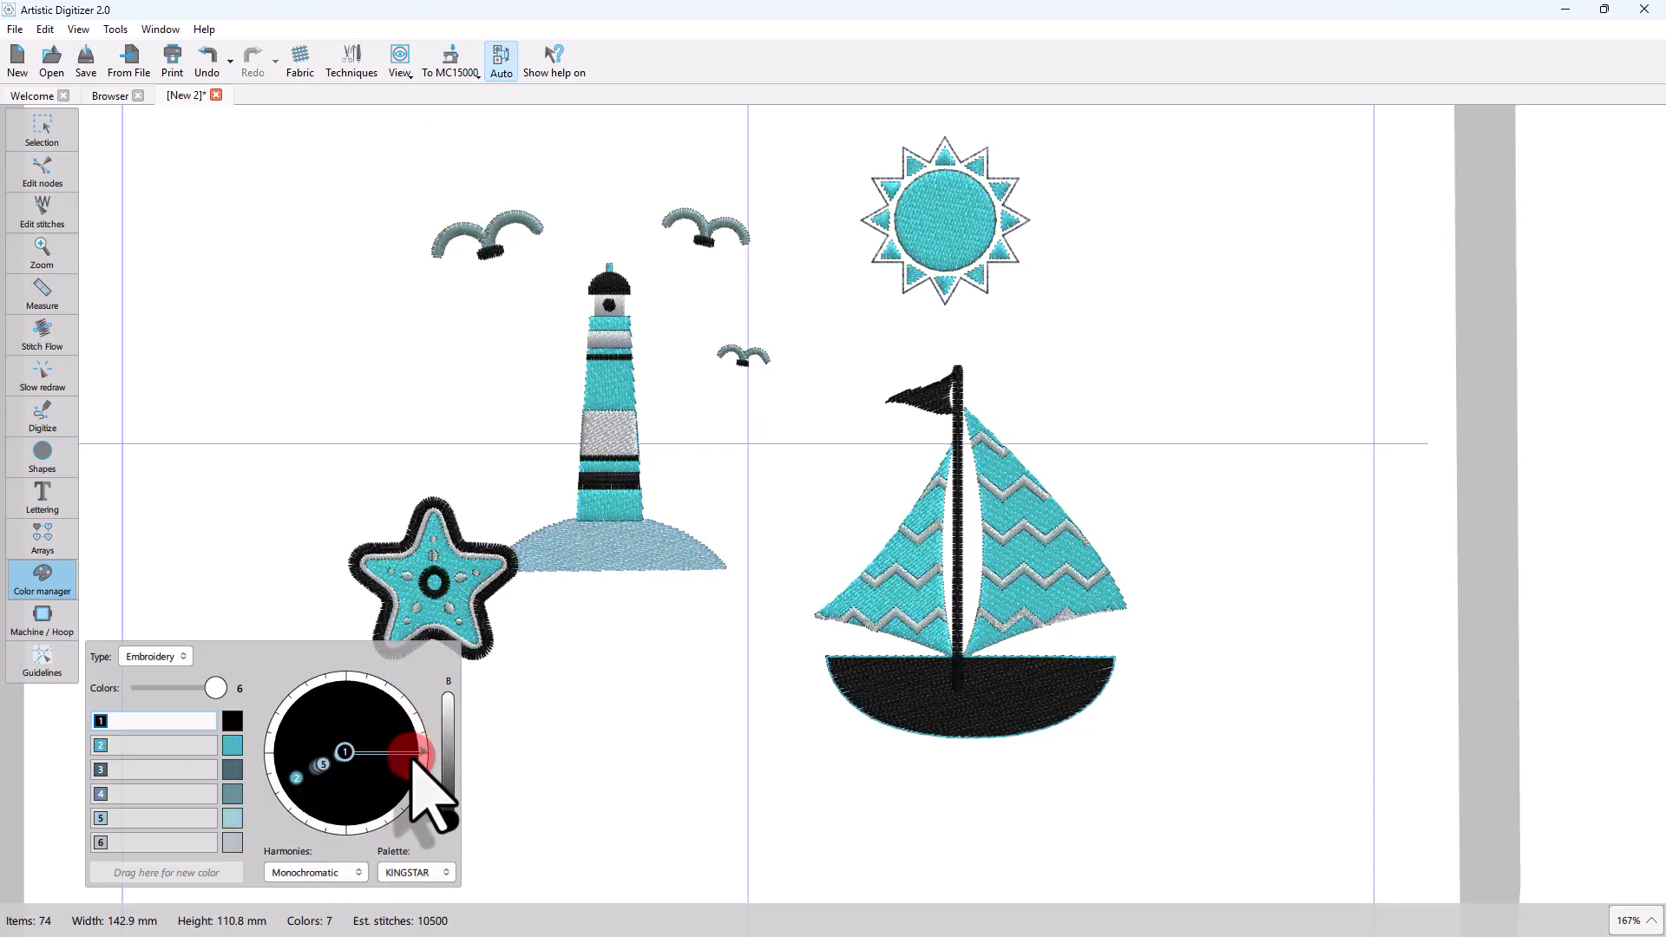
Try the Complementary harmony, brighten color 1 to gray and rotate the harmony until the sails turn dark purple.
{"action": "left_click", "coordinate": [313, 872]}
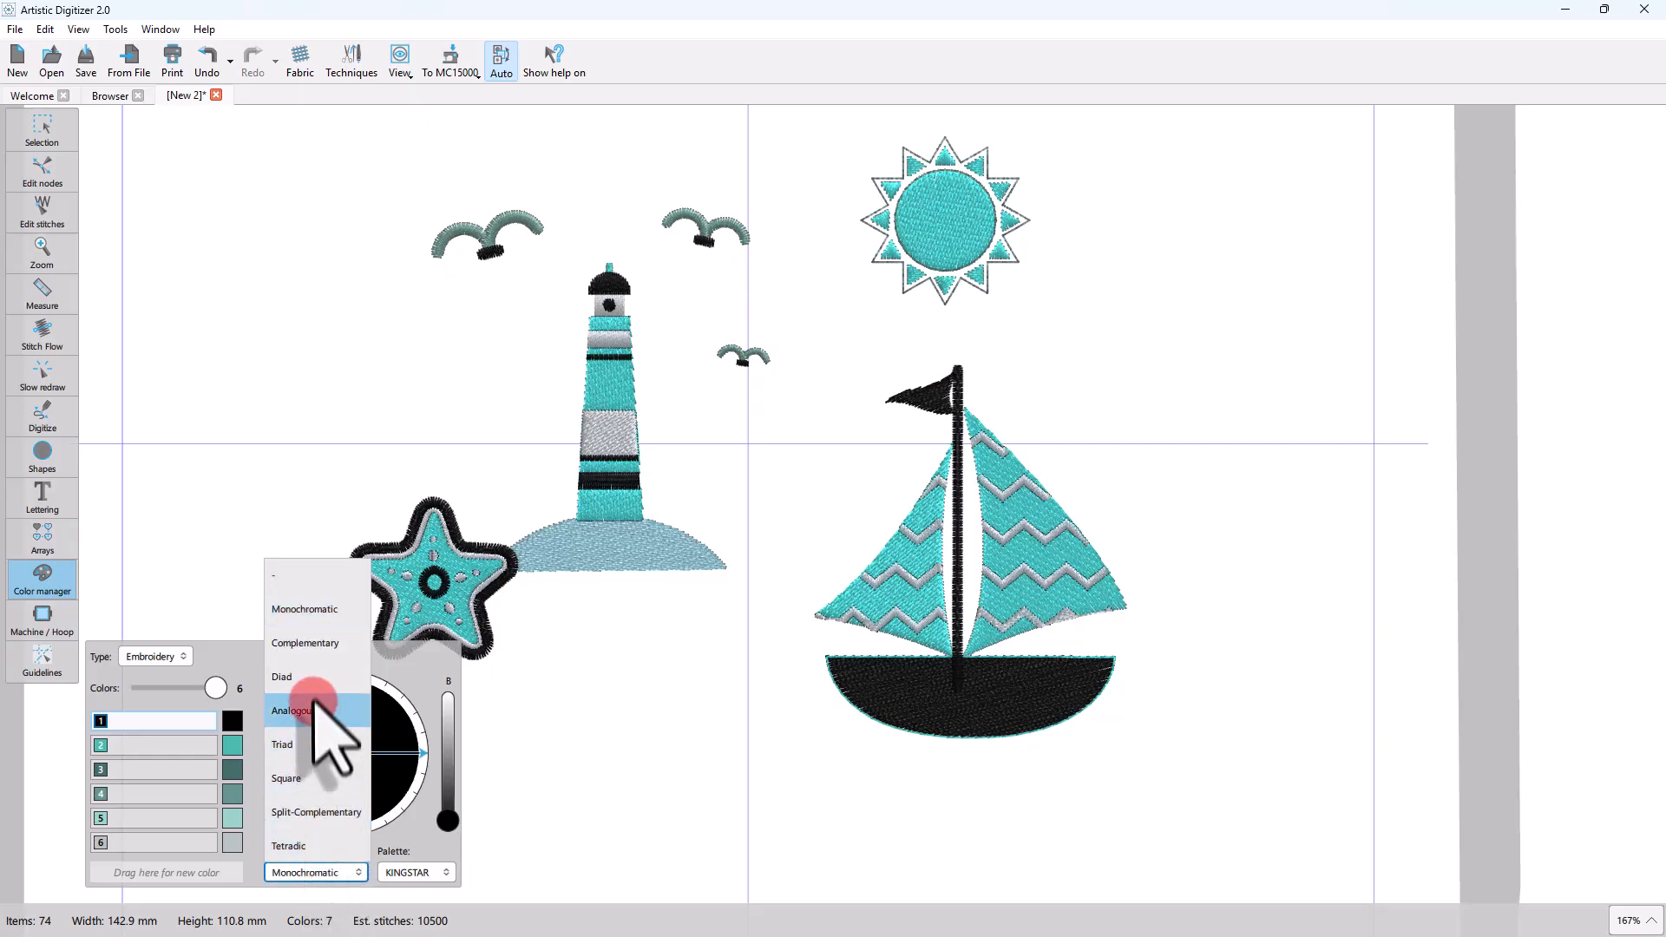
{"action": "left_click", "coordinate": [319, 643]}
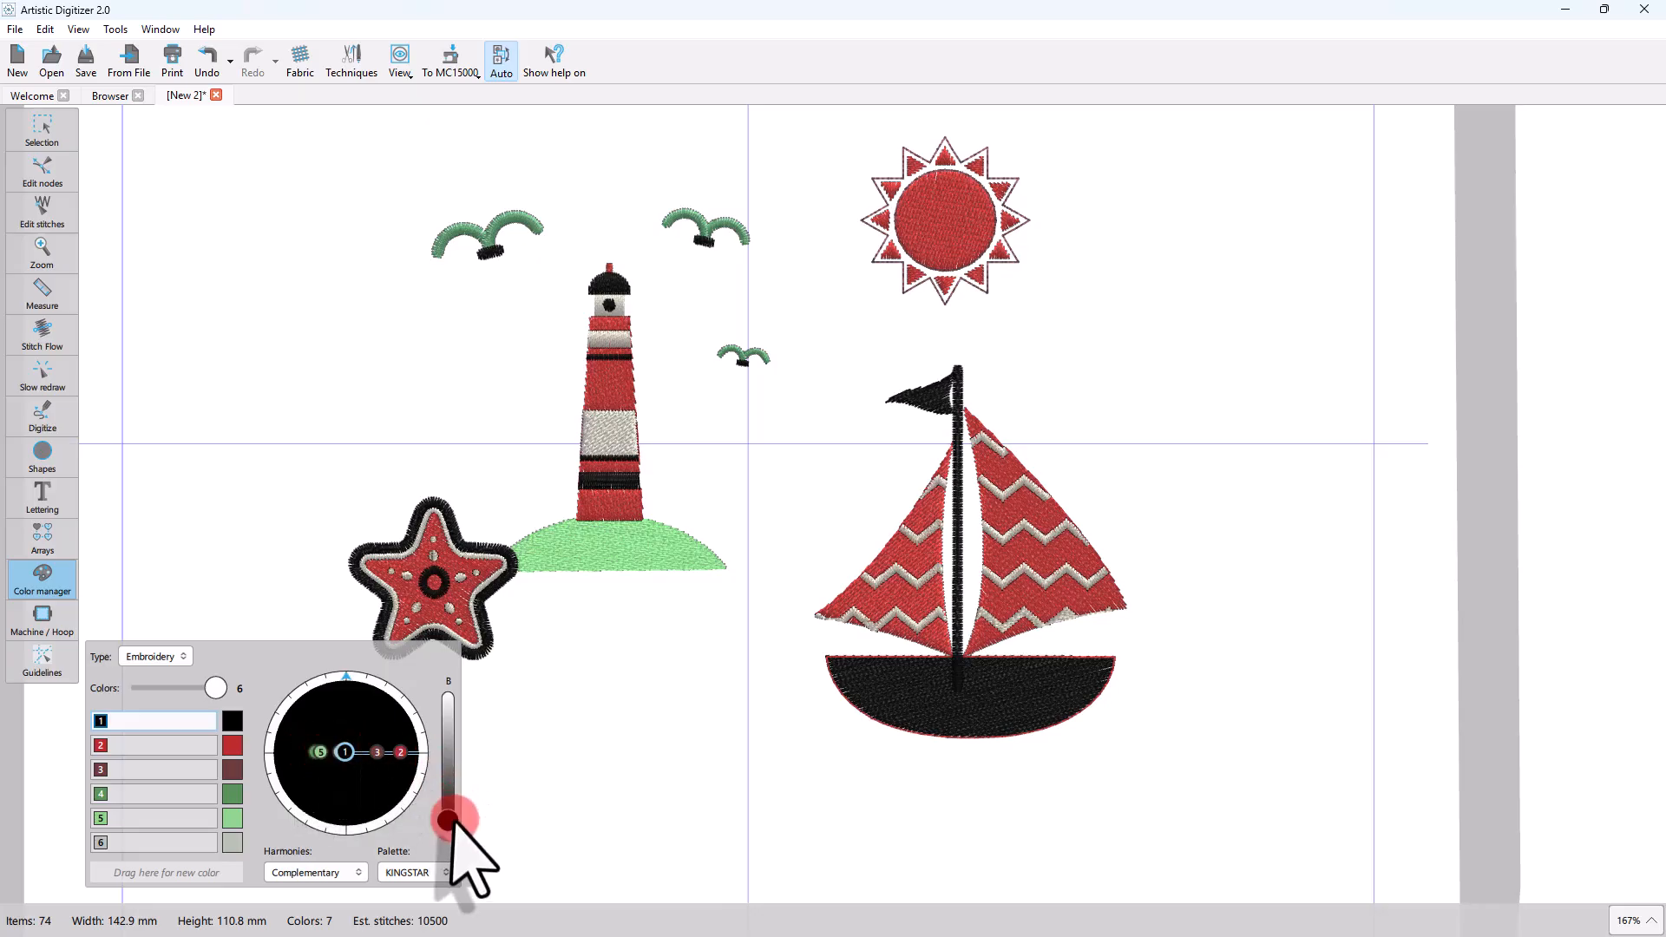
{"action": "left_click_drag", "start_coordinate": [447, 820], "coordinate": [409, 795]}
{"action": "left_click", "coordinate": [422, 748]}
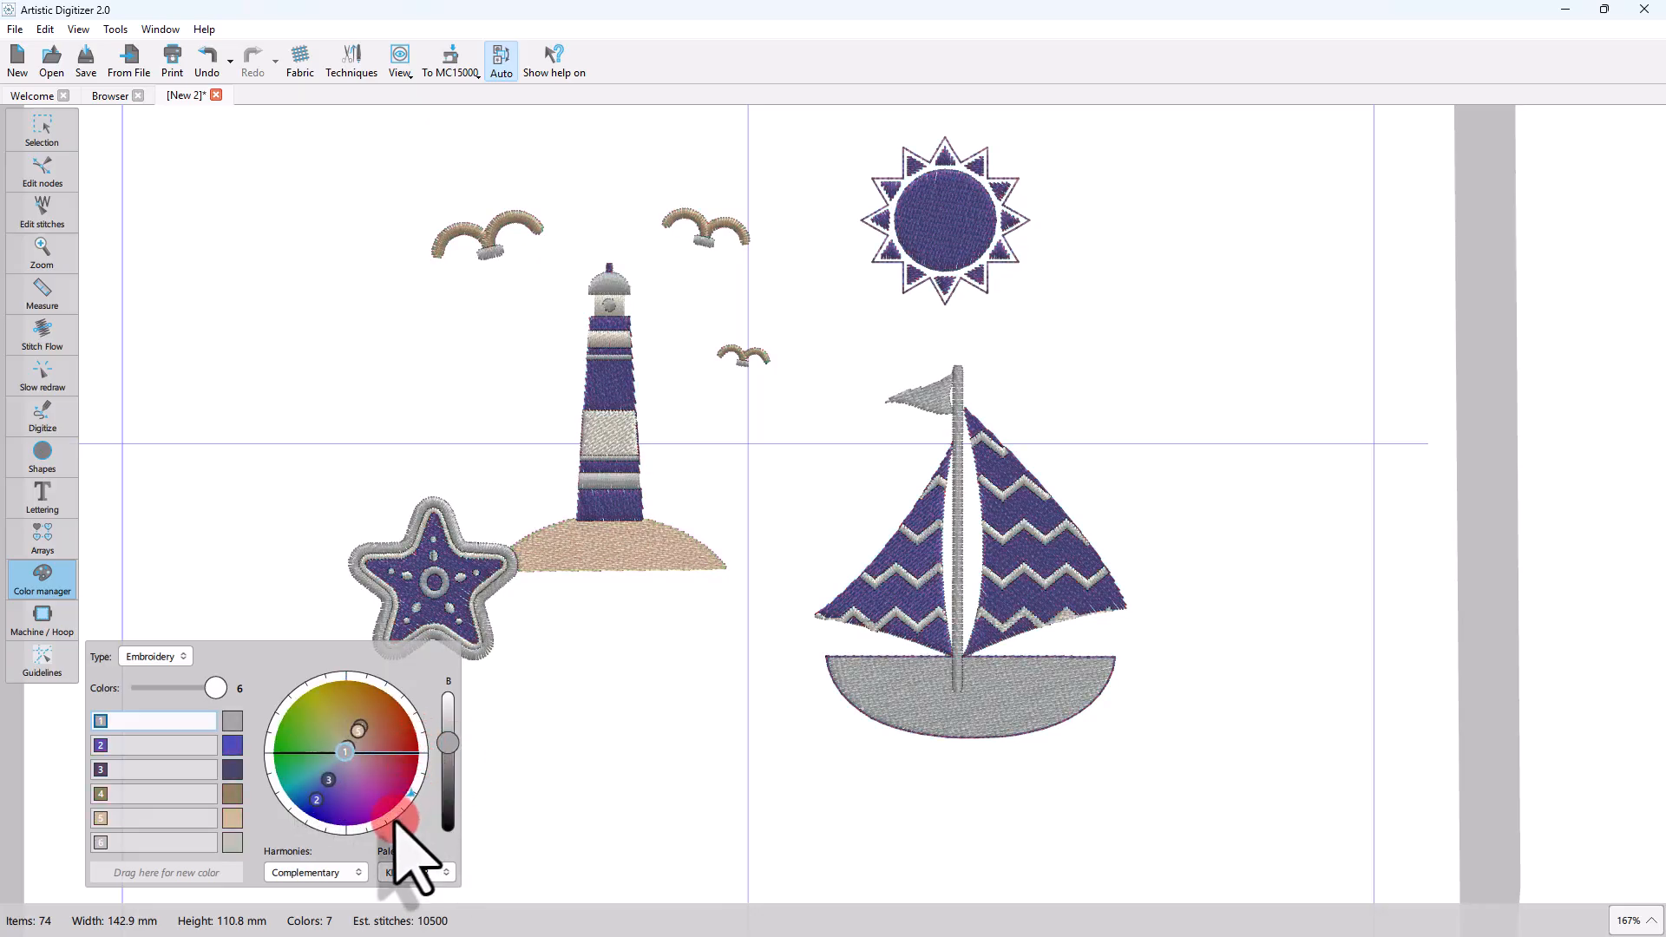
Try the Diad harmony, brighten color 1 to white and rotate the harmony until the sails turn brown.
{"action": "left_click", "coordinate": [321, 870]}
{"action": "left_click", "coordinate": [322, 683]}
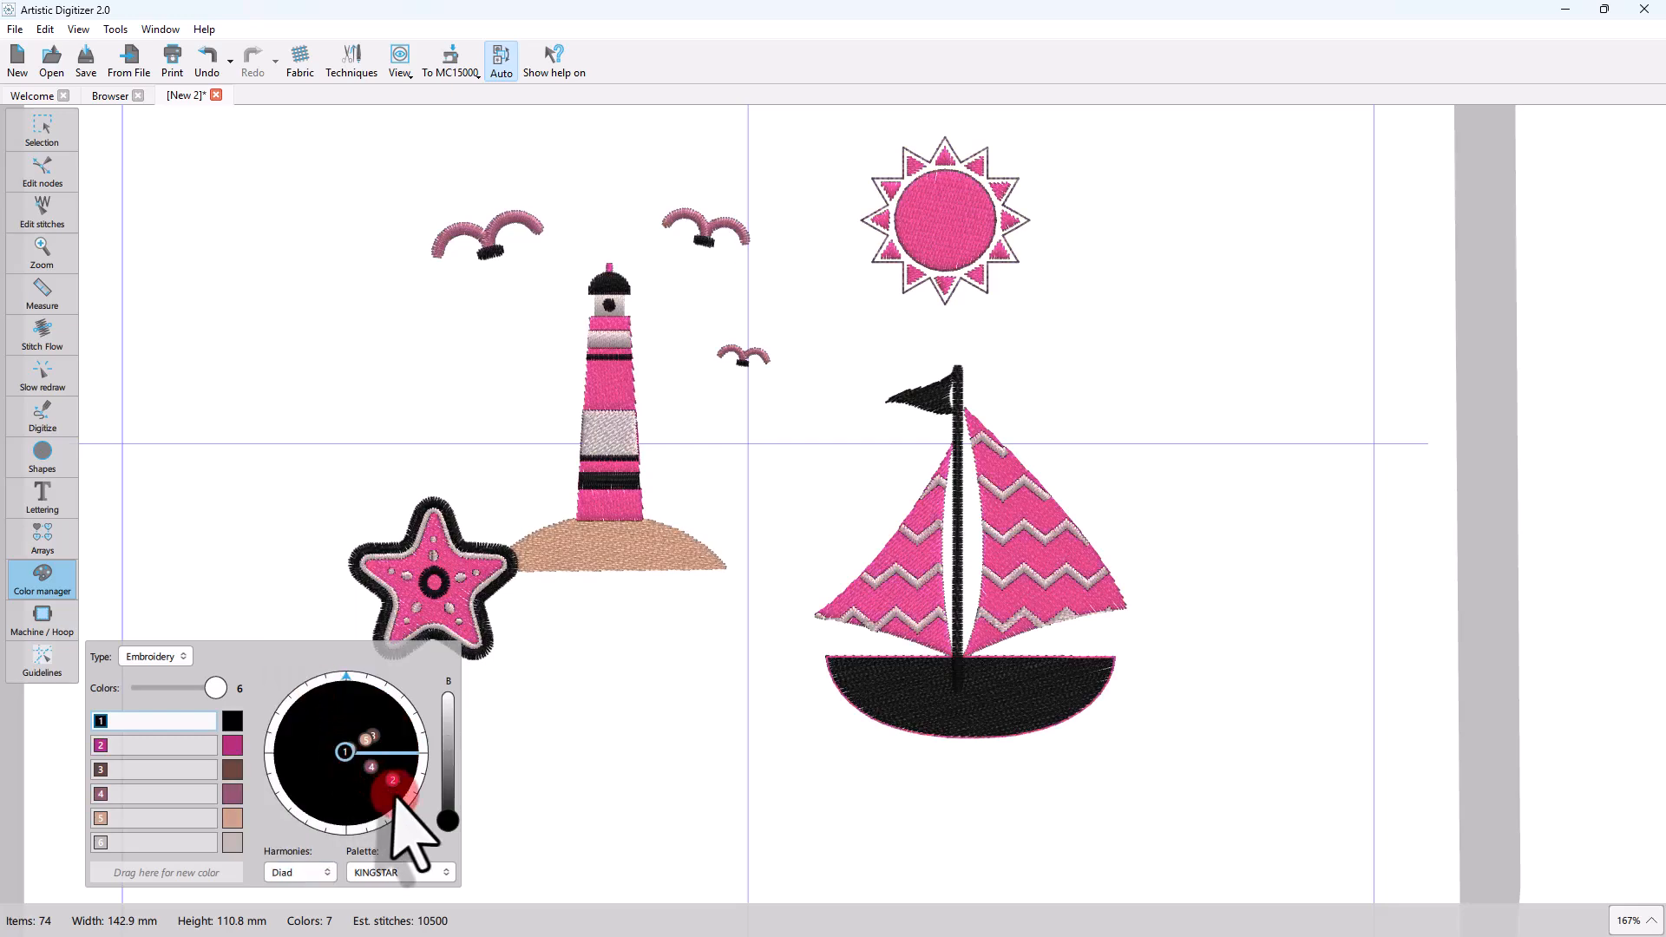
{"action": "left_click_drag", "start_coordinate": [448, 820], "coordinate": [415, 898]}
Try the Square harmony, brighten color 1 to light gray and rotate the harmony until the sails turn green.
{"action": "left_click", "coordinate": [319, 873]}
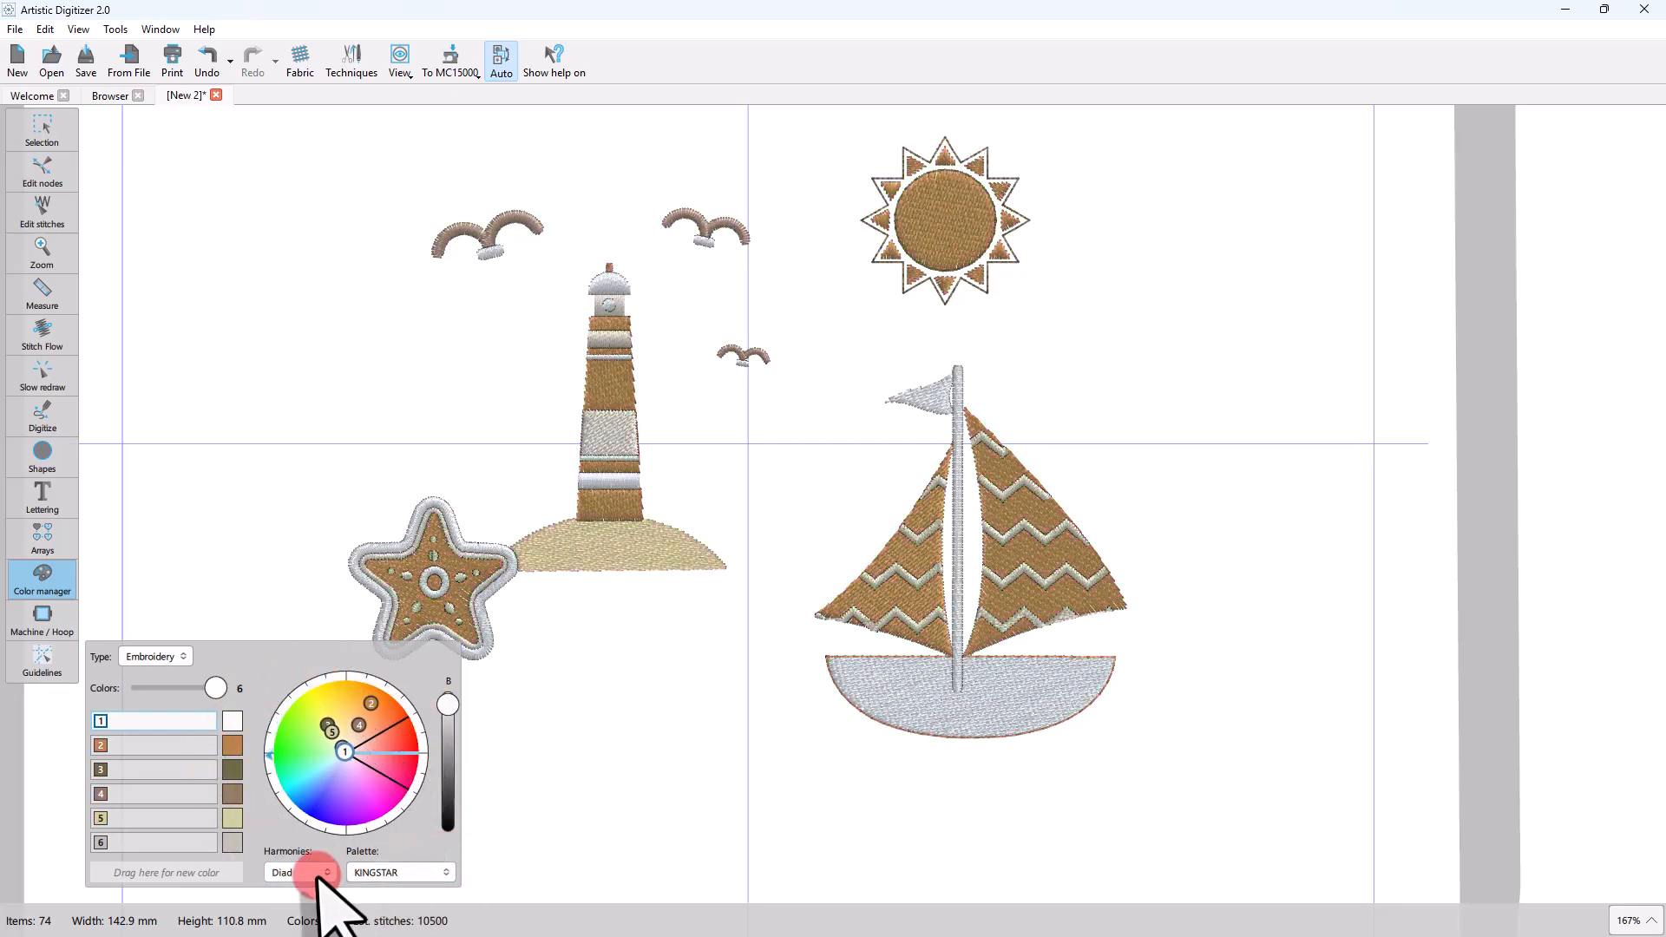
{"action": "left_click", "coordinate": [323, 775]}
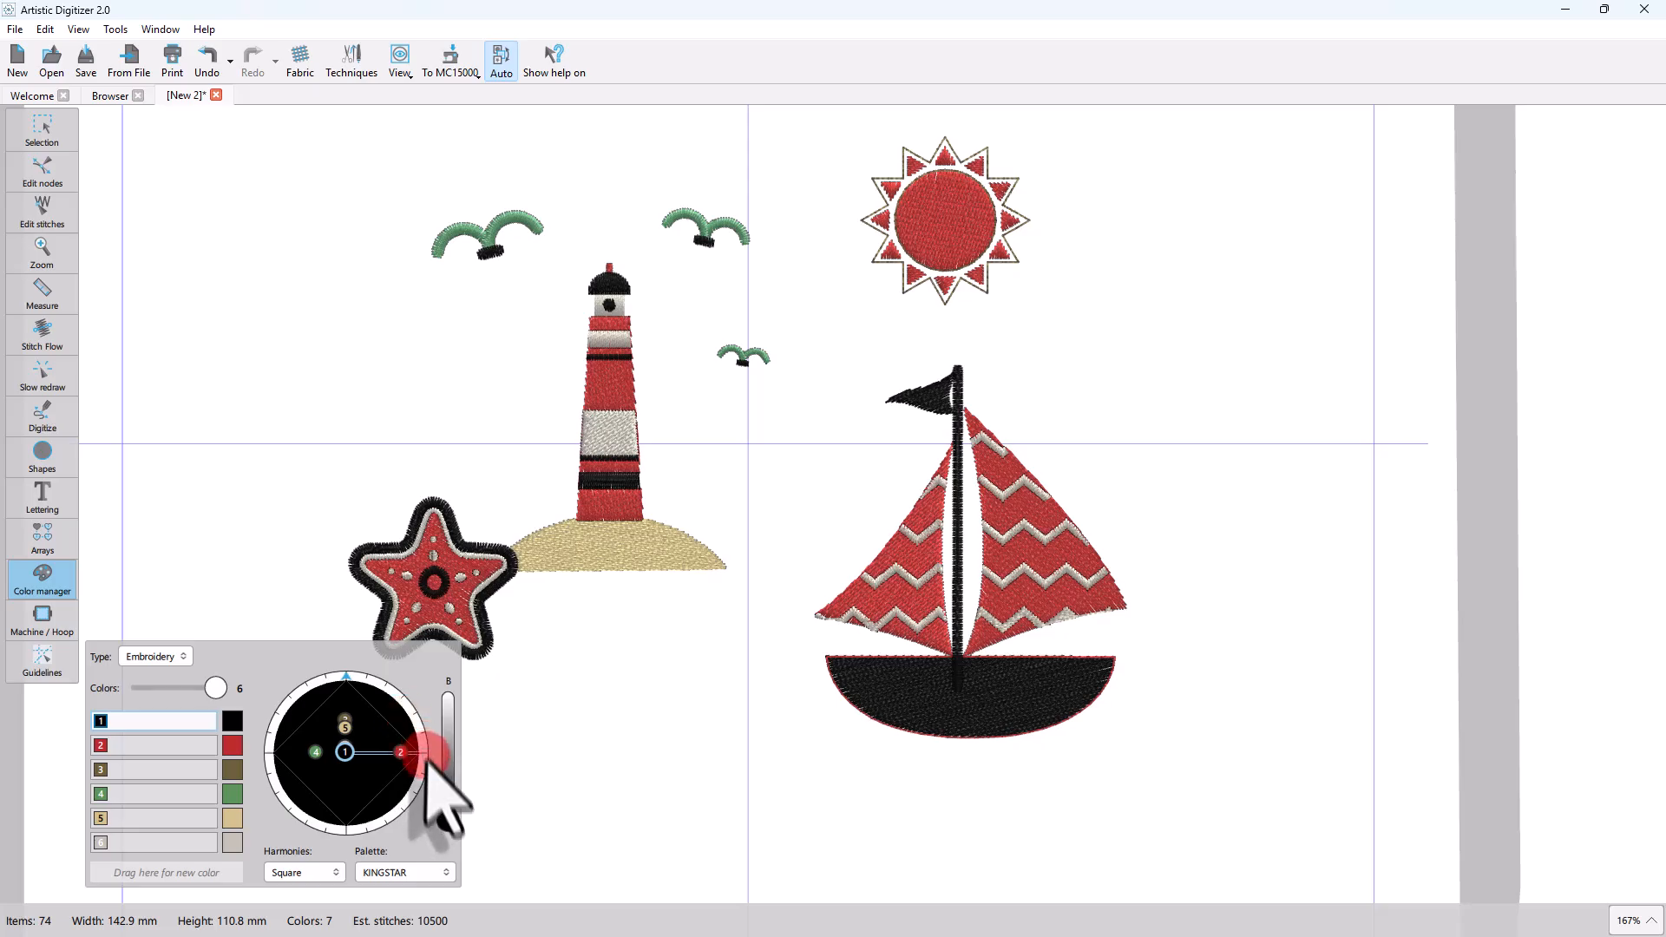
{"action": "left_click_drag", "start_coordinate": [447, 819], "coordinate": [364, 921]}
Apply the Tetradic harmony, raise the brightness of color 1 and shift its hue to blue.
{"action": "left_click", "coordinate": [334, 875]}
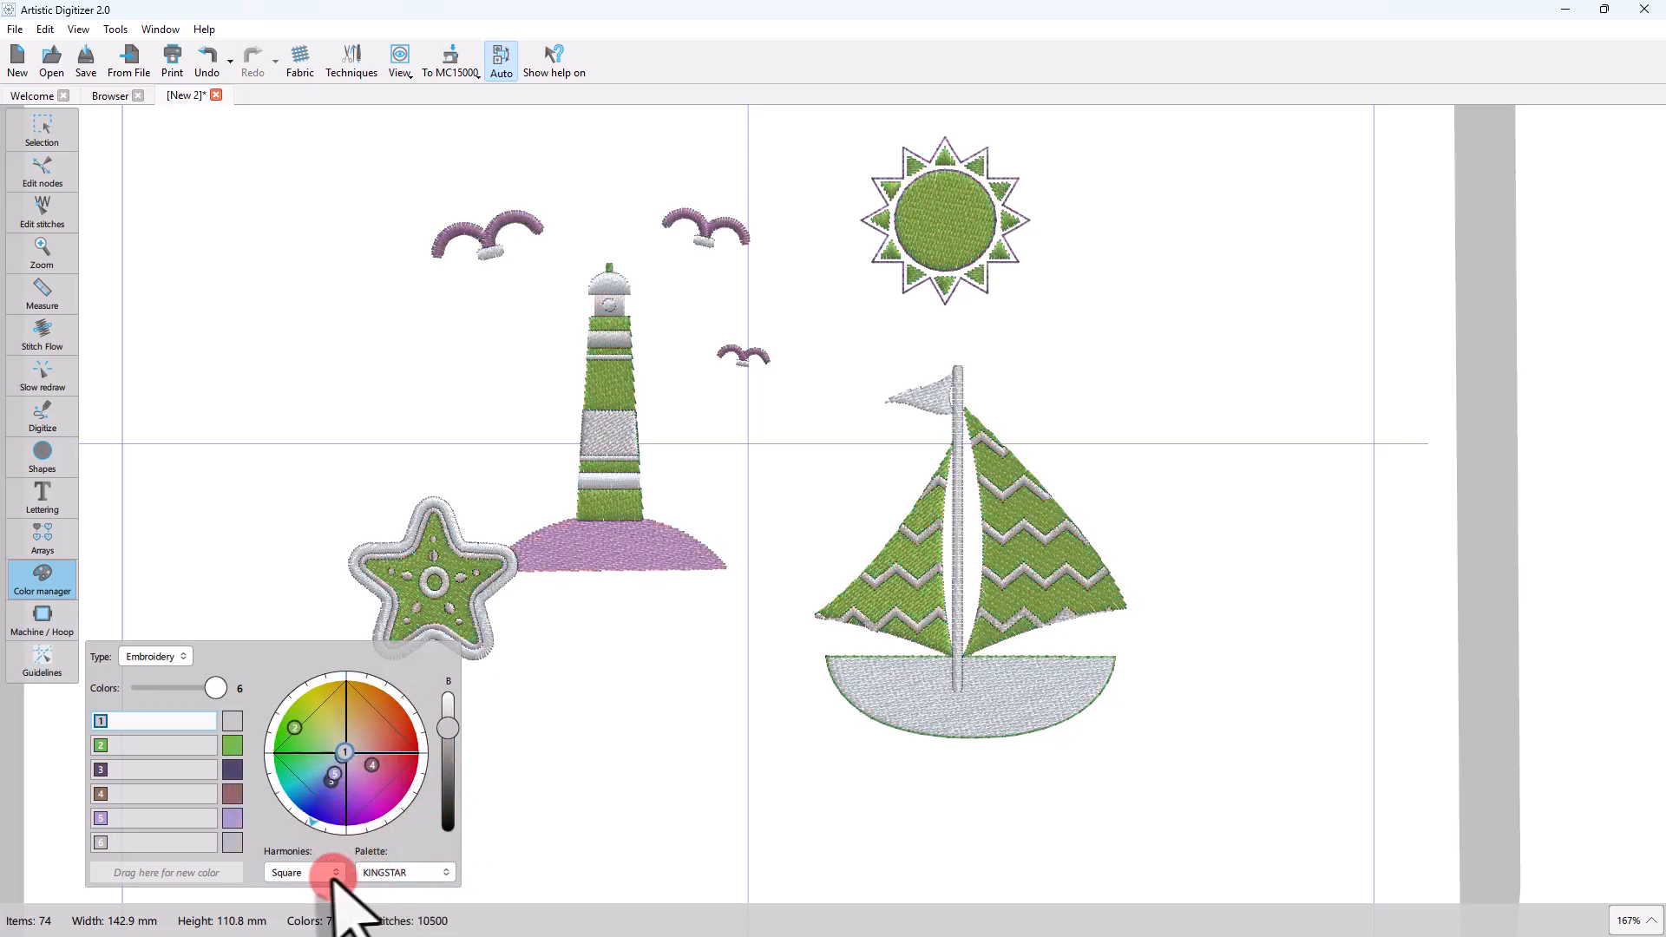
{"action": "left_click", "coordinate": [364, 813]}
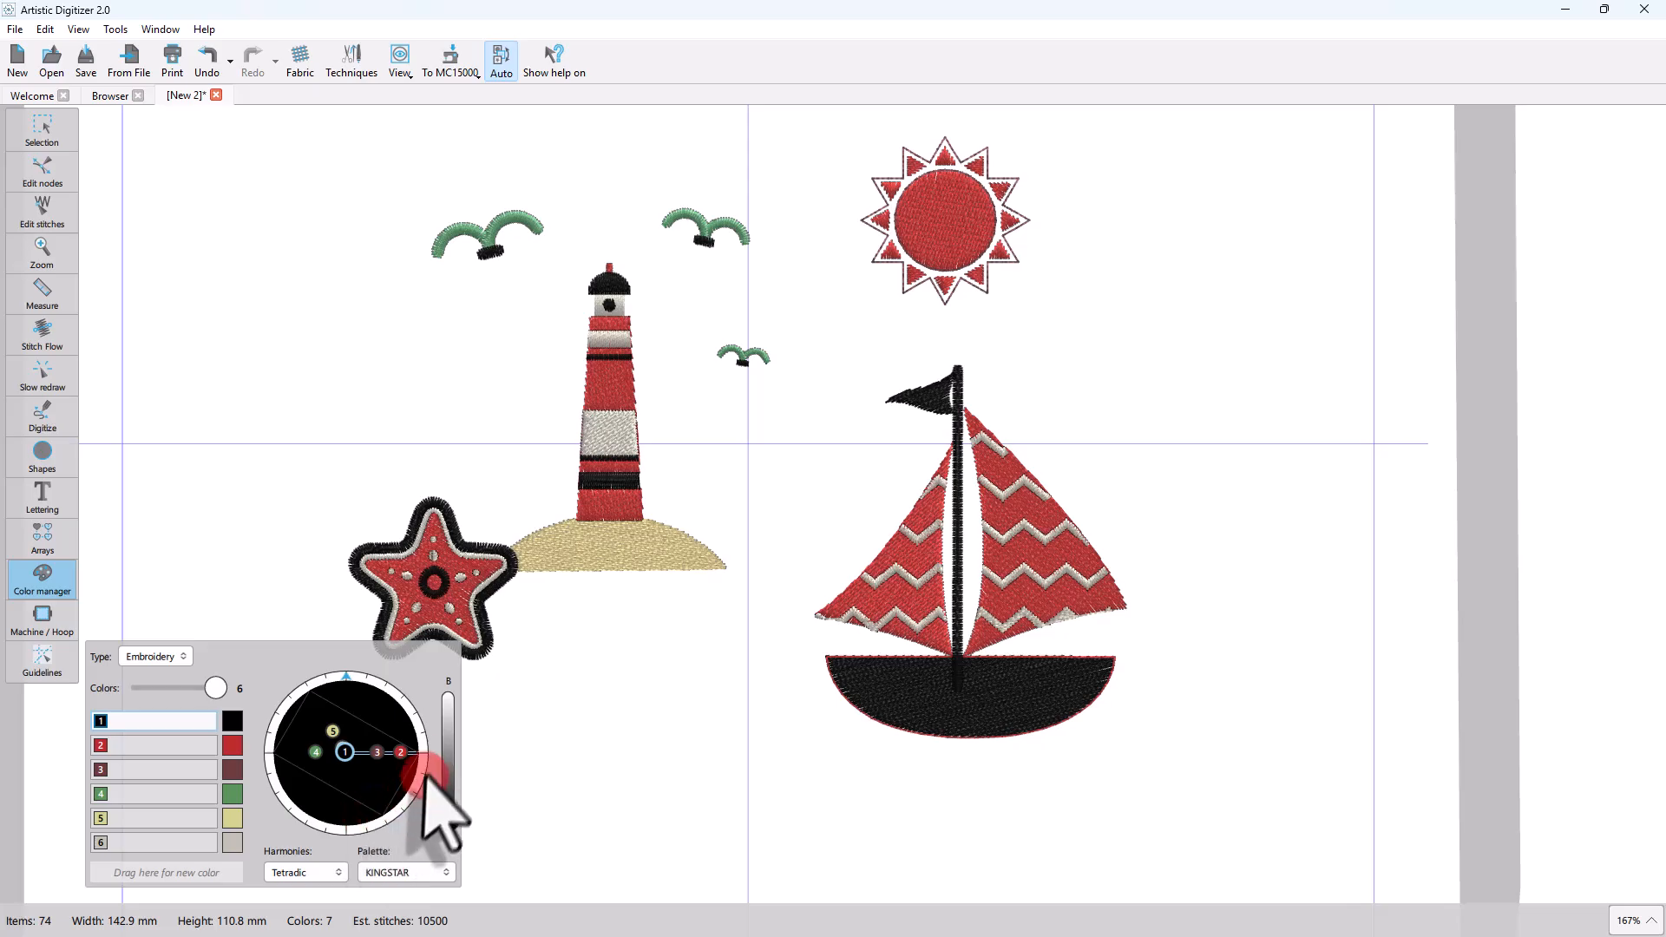
{"action": "left_click_drag", "start_coordinate": [448, 811], "coordinate": [448, 720]}
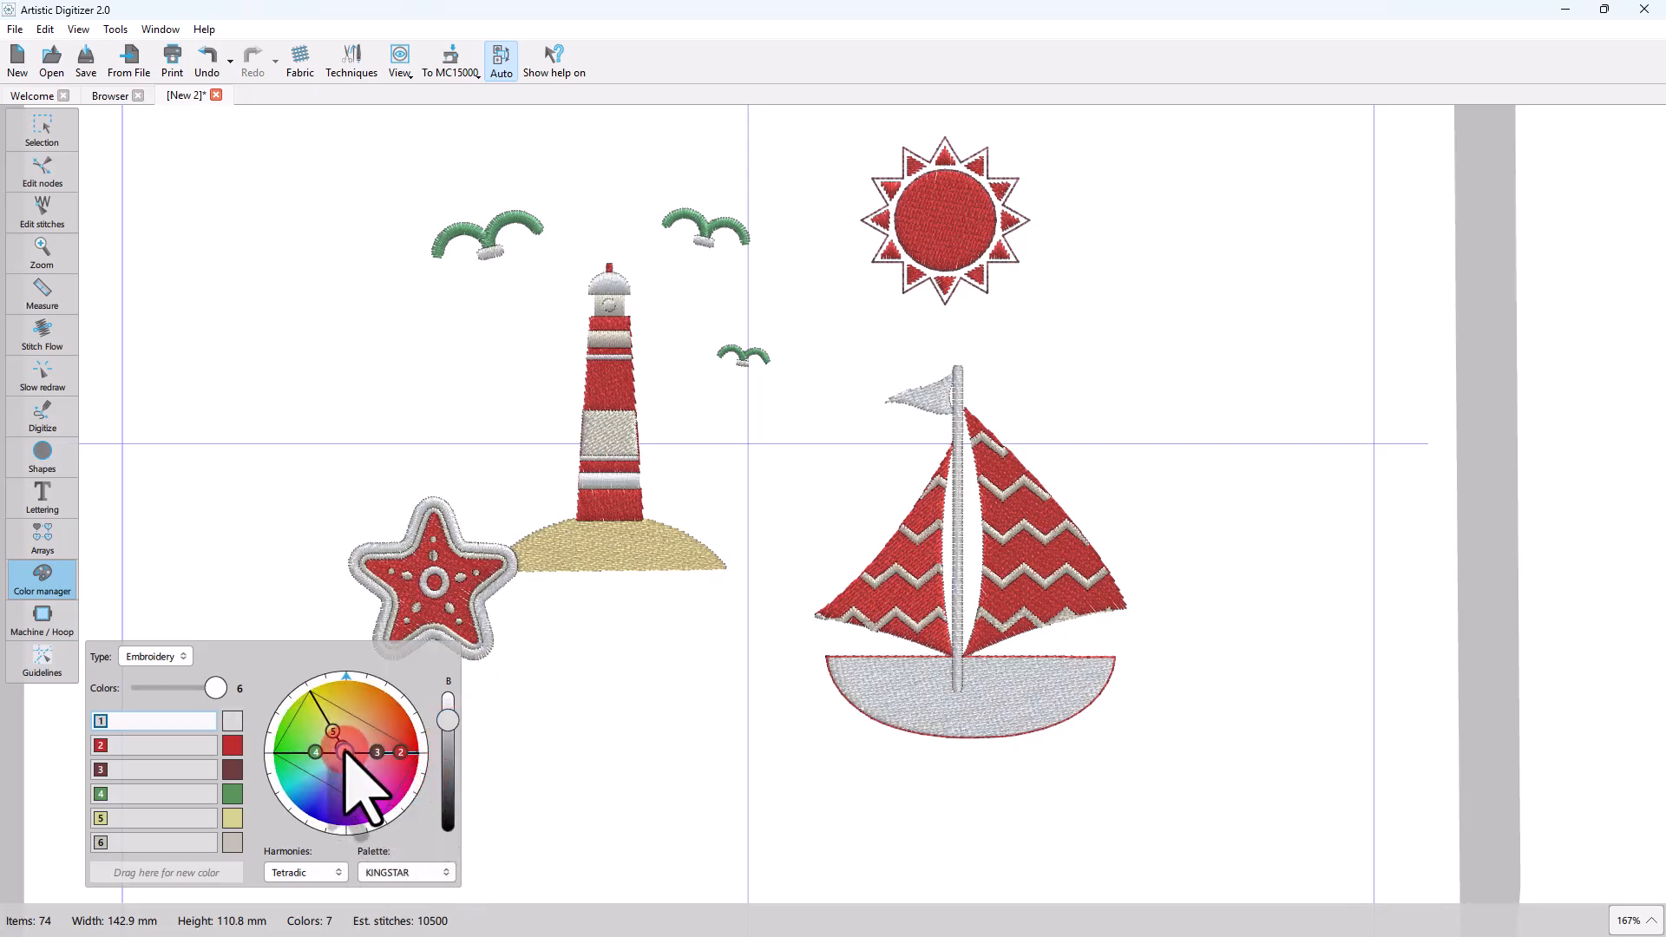
{"action": "left_click_drag", "start_coordinate": [342, 760], "coordinate": [322, 801]}
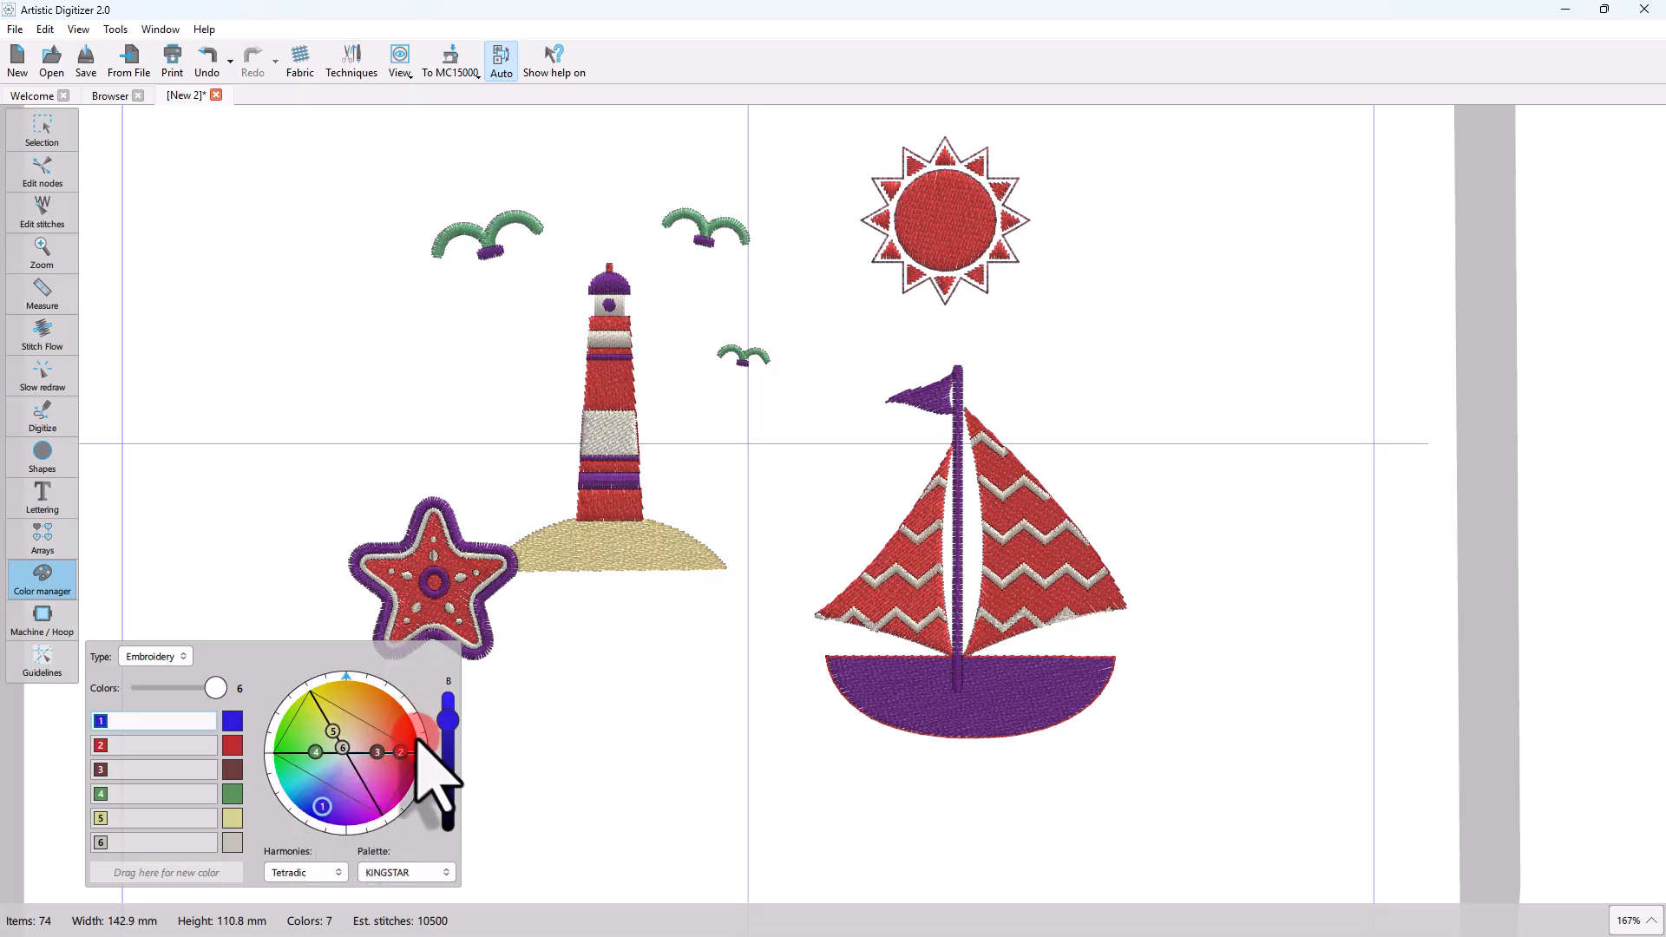
Rotate the tetradic harmony until the sails are purple and the hull light green, raising the brightness of color 1 along the way.
{"action": "left_click_drag", "start_coordinate": [420, 751], "coordinate": [323, 840]}
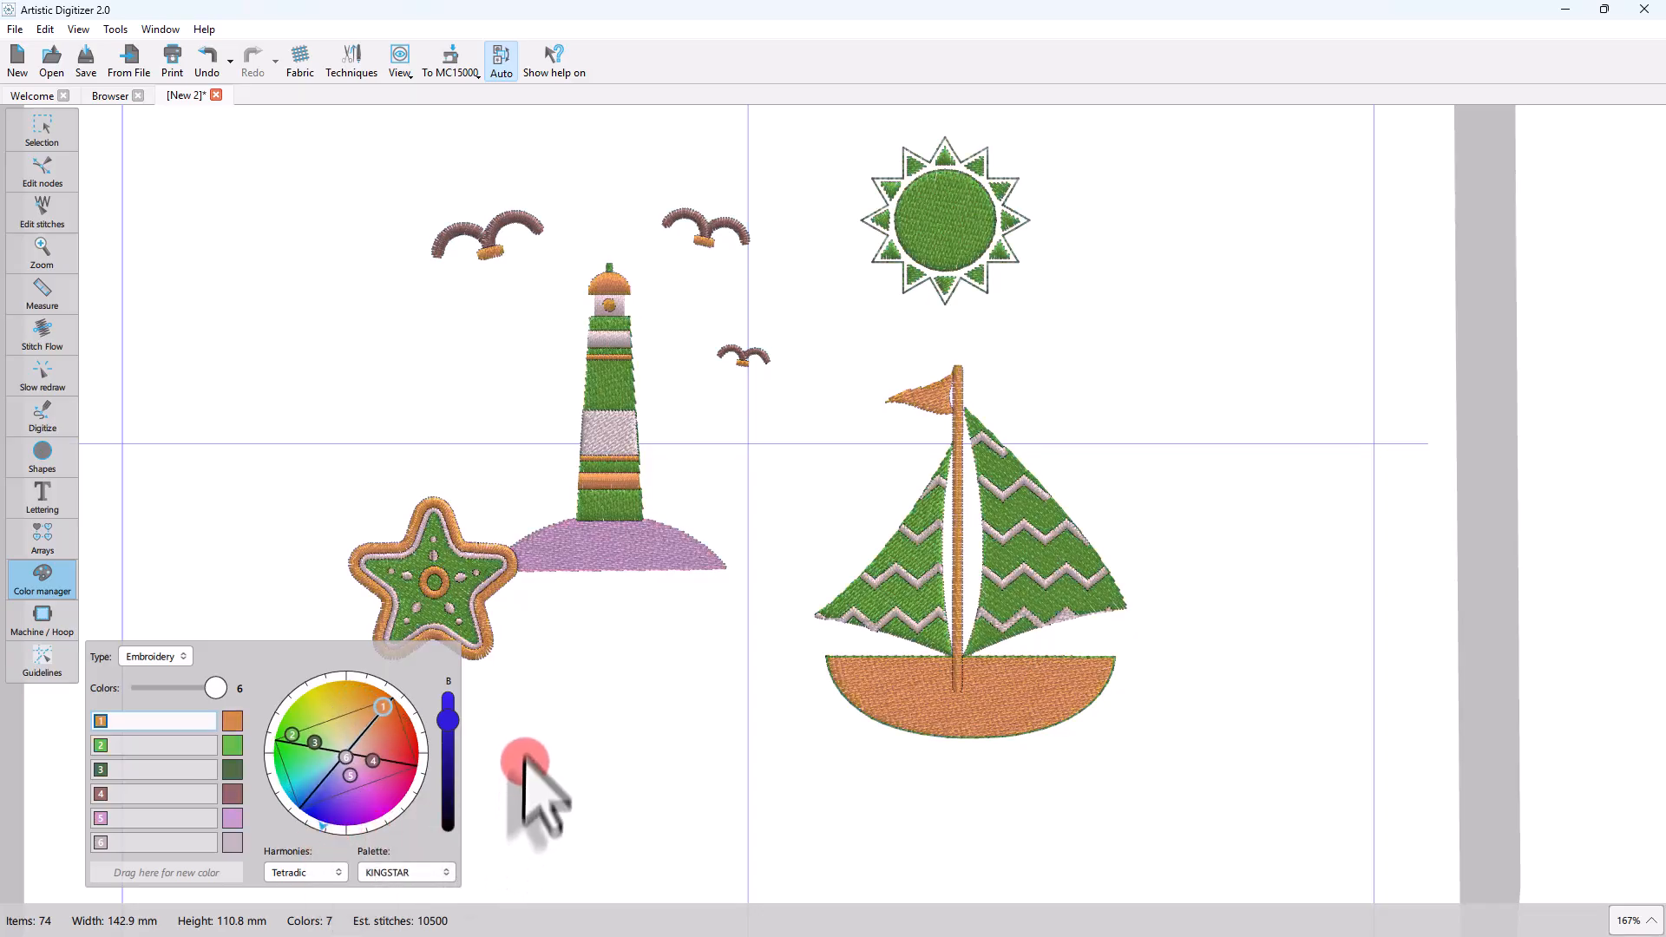
{"action": "left_click", "coordinate": [448, 725]}
{"action": "mouse_move", "coordinate": [448, 725]}
{"action": "left_mouse_down"}
{"action": "mouse_move", "coordinate": [381, 715]}
{"action": "mouse_move", "coordinate": [450, 737]}
{"action": "mouse_move", "coordinate": [448, 711]}
{"action": "left_mouse_up"}
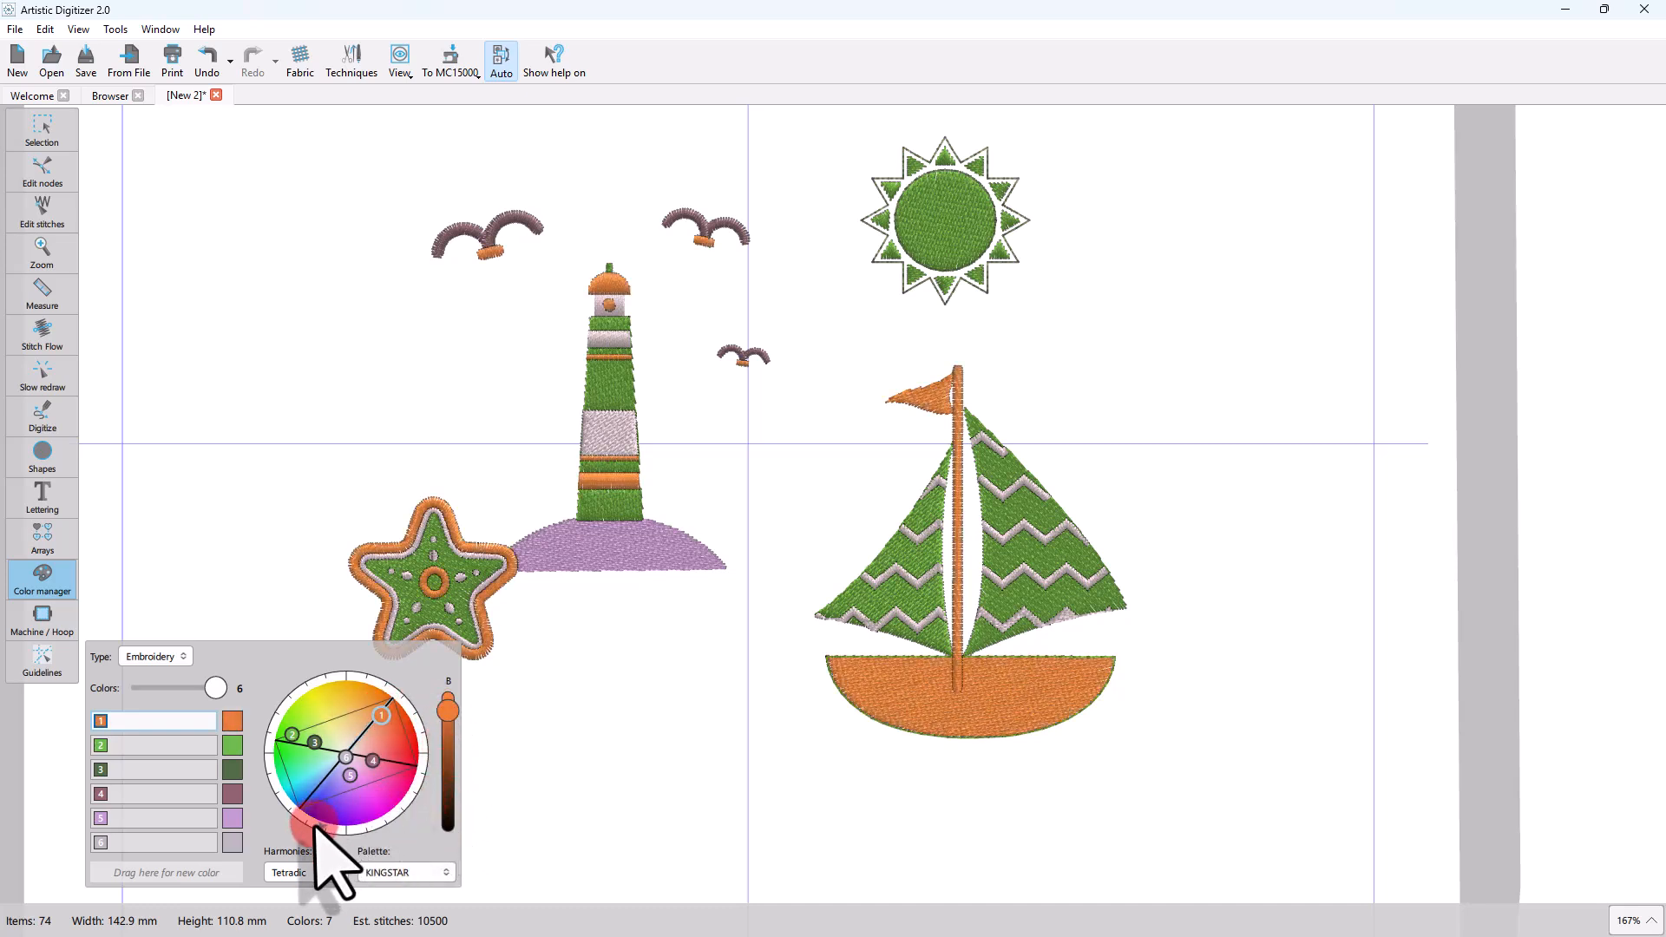
{"action": "left_click_drag", "start_coordinate": [321, 825], "coordinate": [311, 787]}
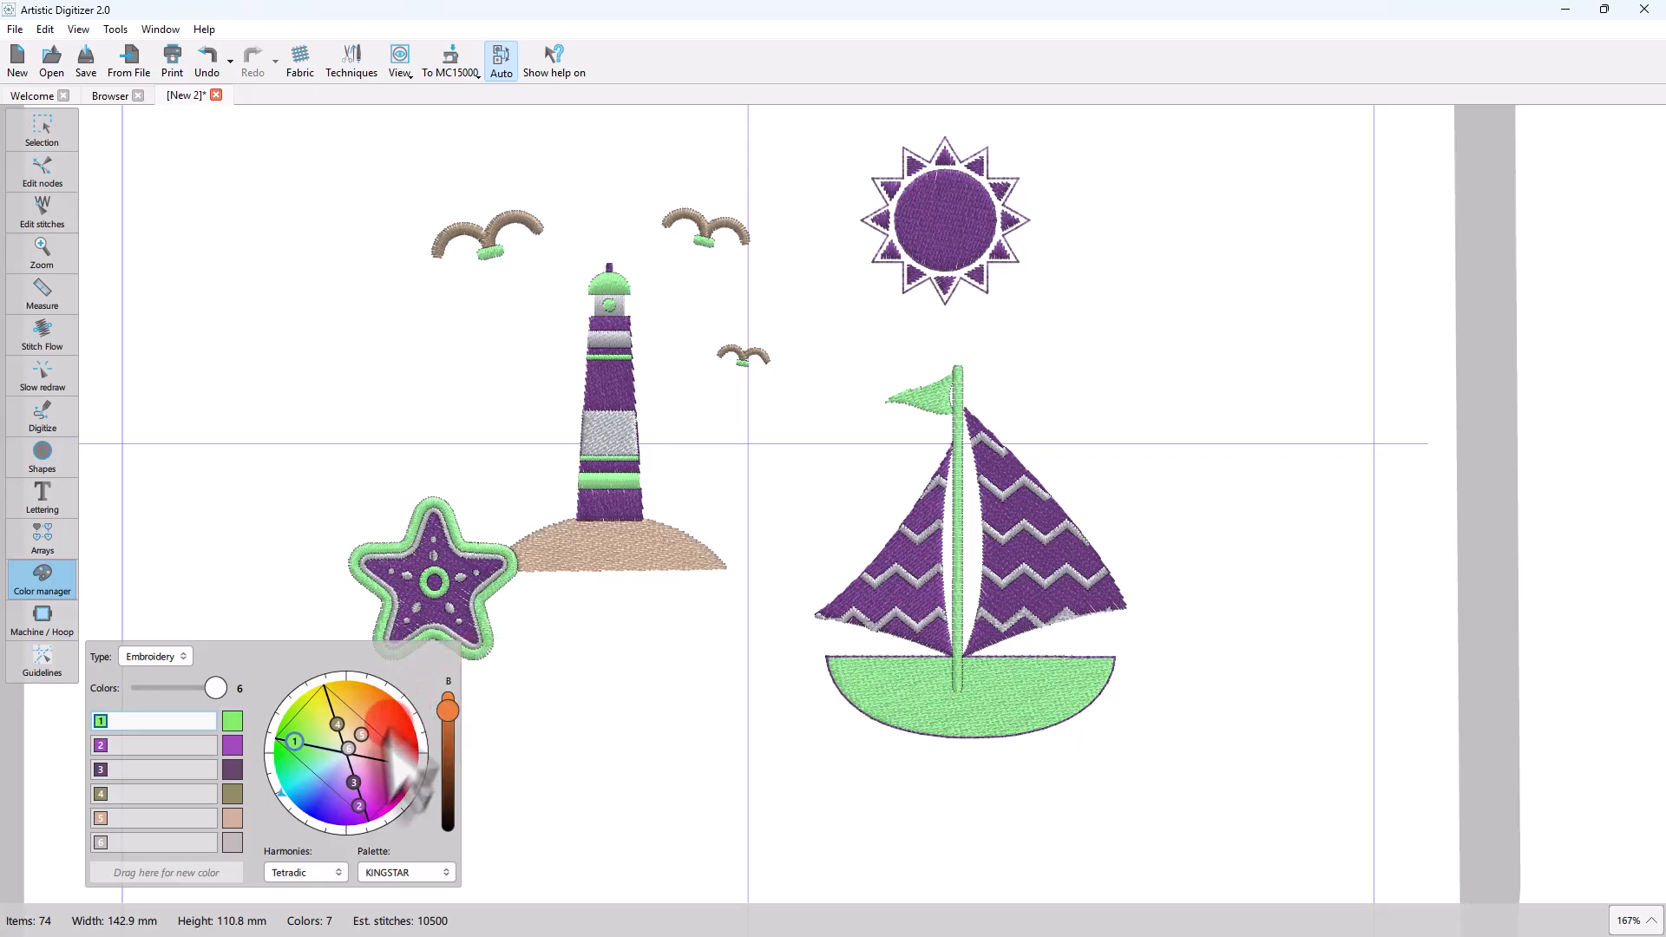
Check the list of available thread palettes, leave the Color manager and open the Palette Order options.
{"action": "left_click", "coordinate": [401, 875]}
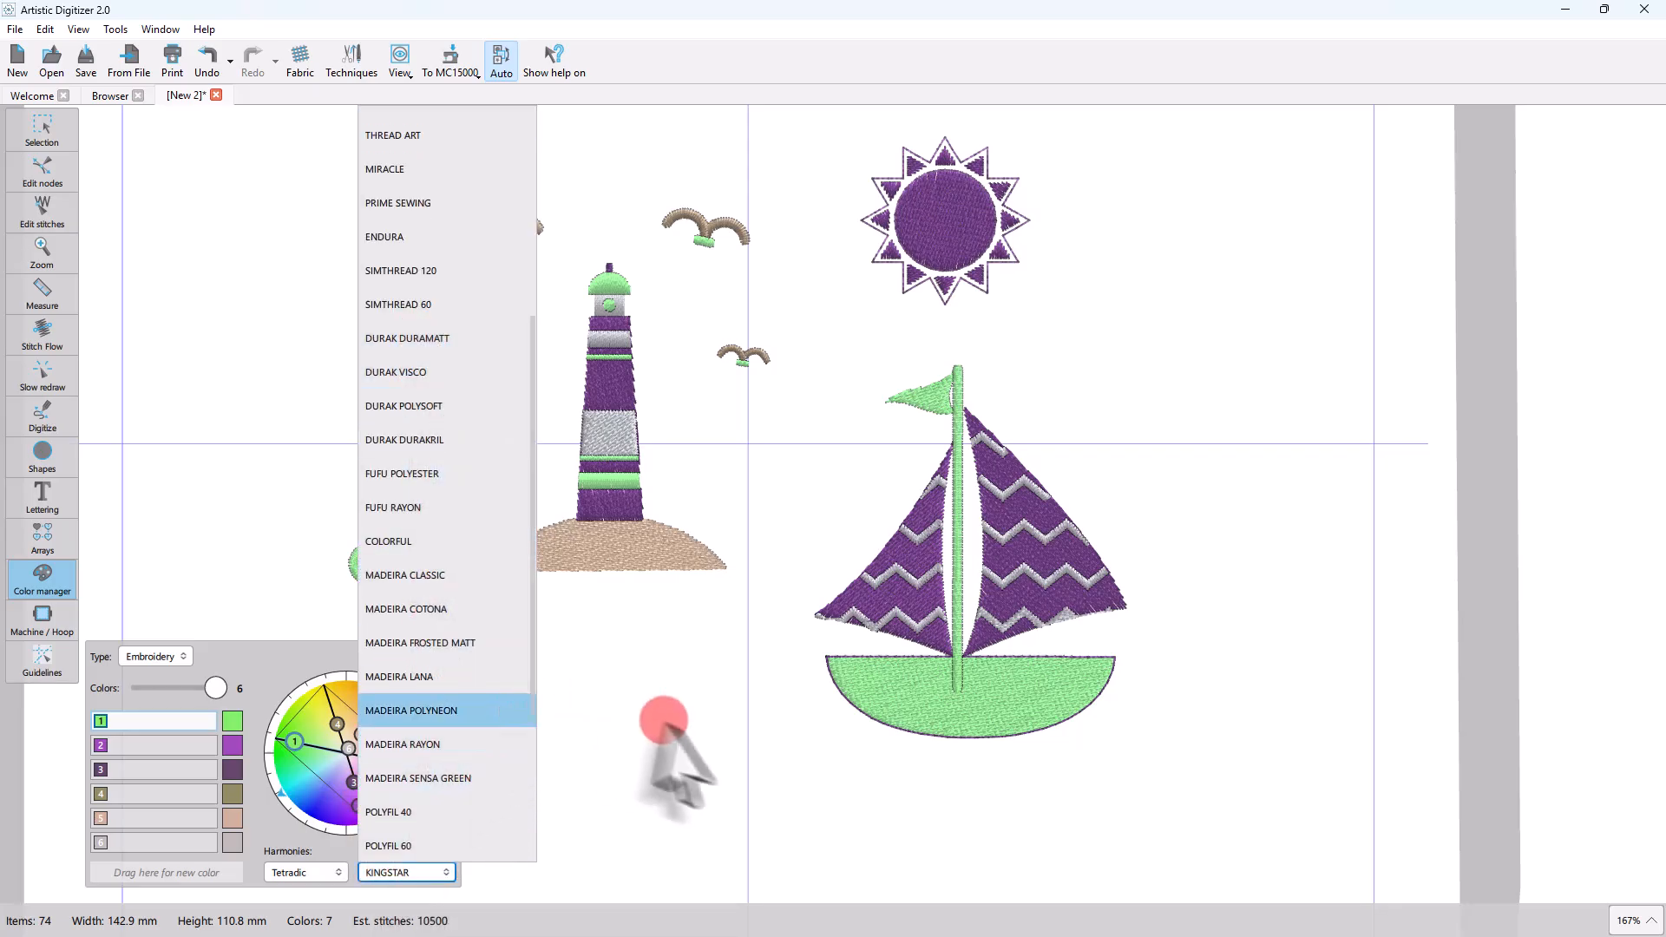
{"action": "left_click", "coordinate": [703, 764]}
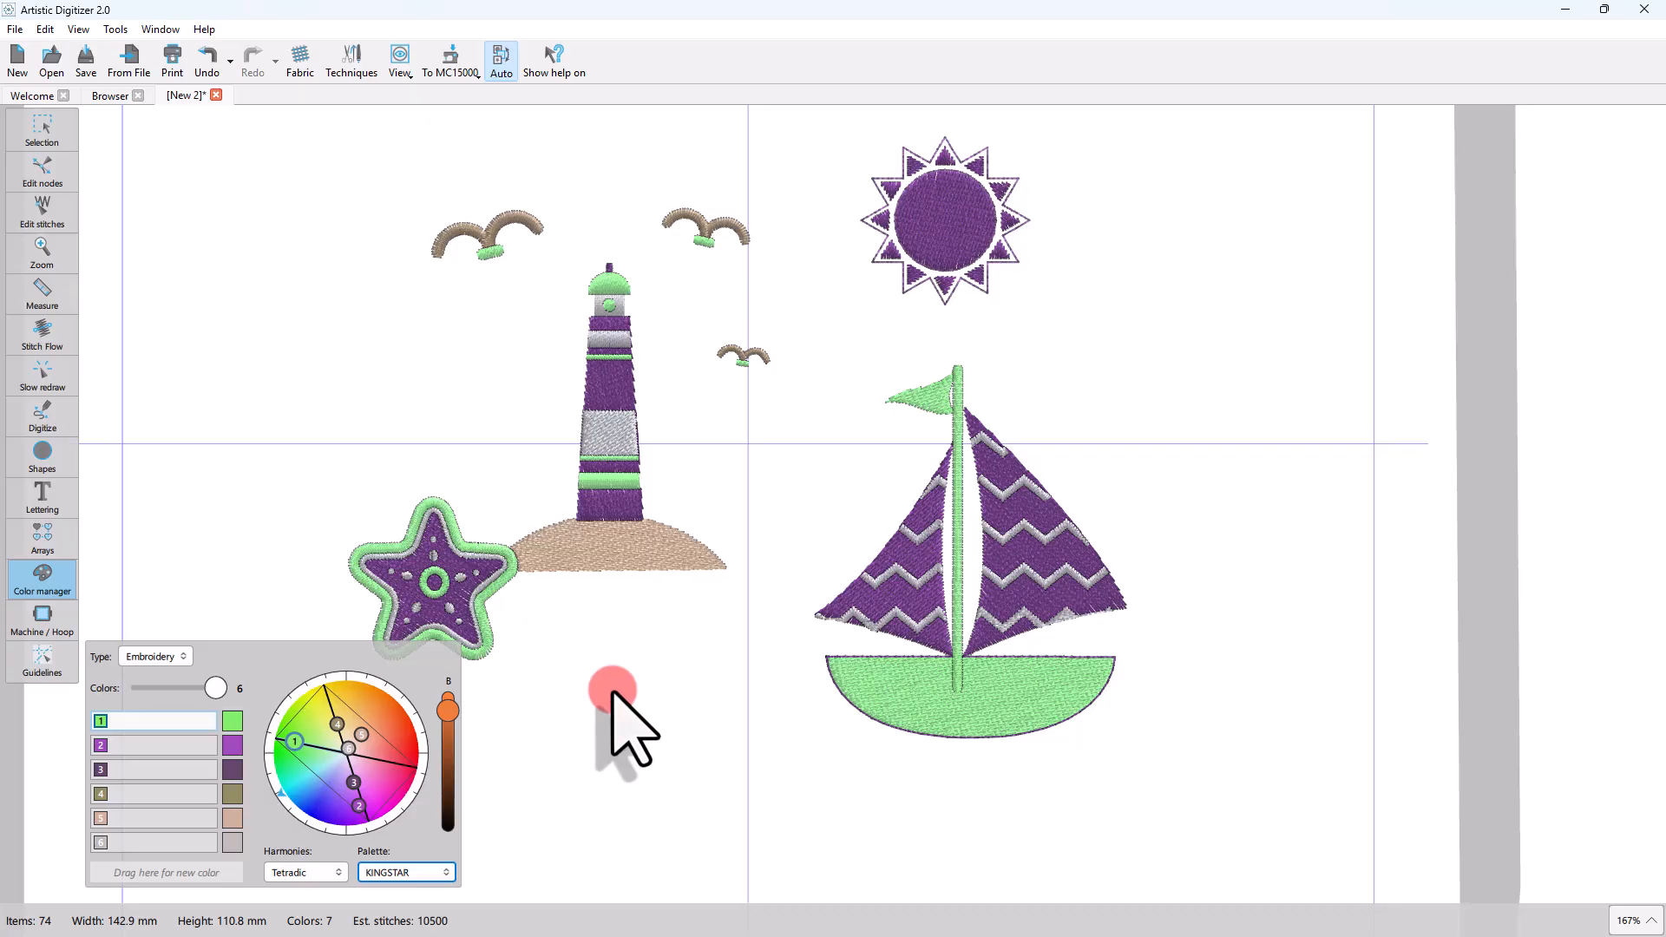
{"action": "left_click", "coordinate": [40, 137]}
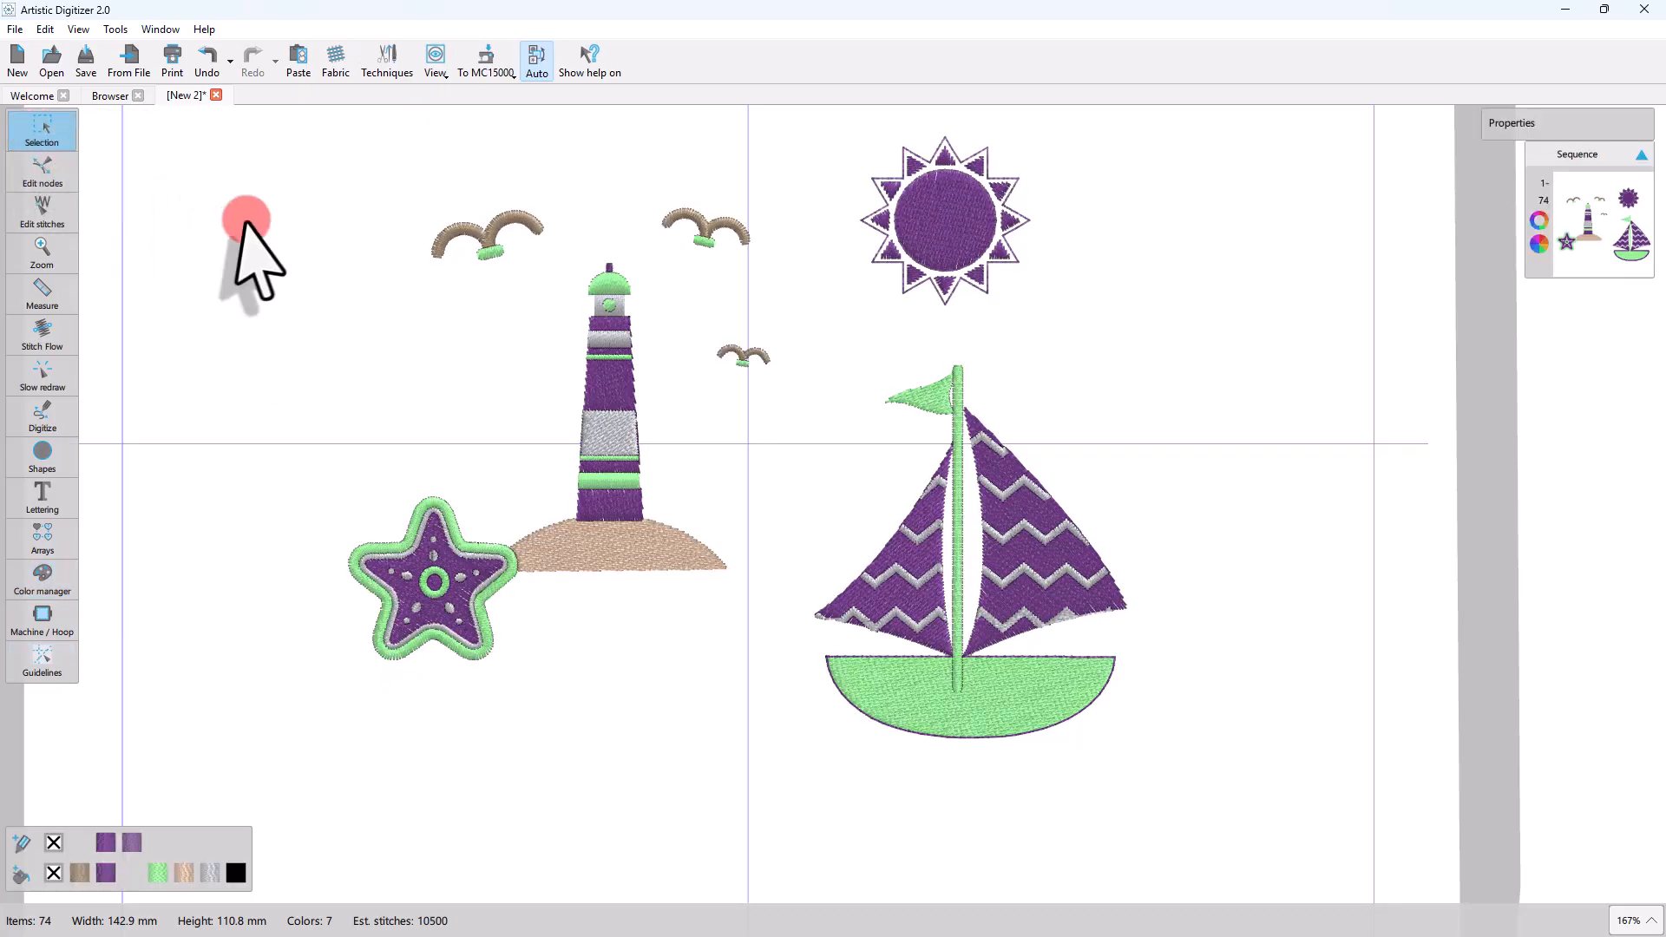
{"action": "left_click", "coordinate": [117, 29]}
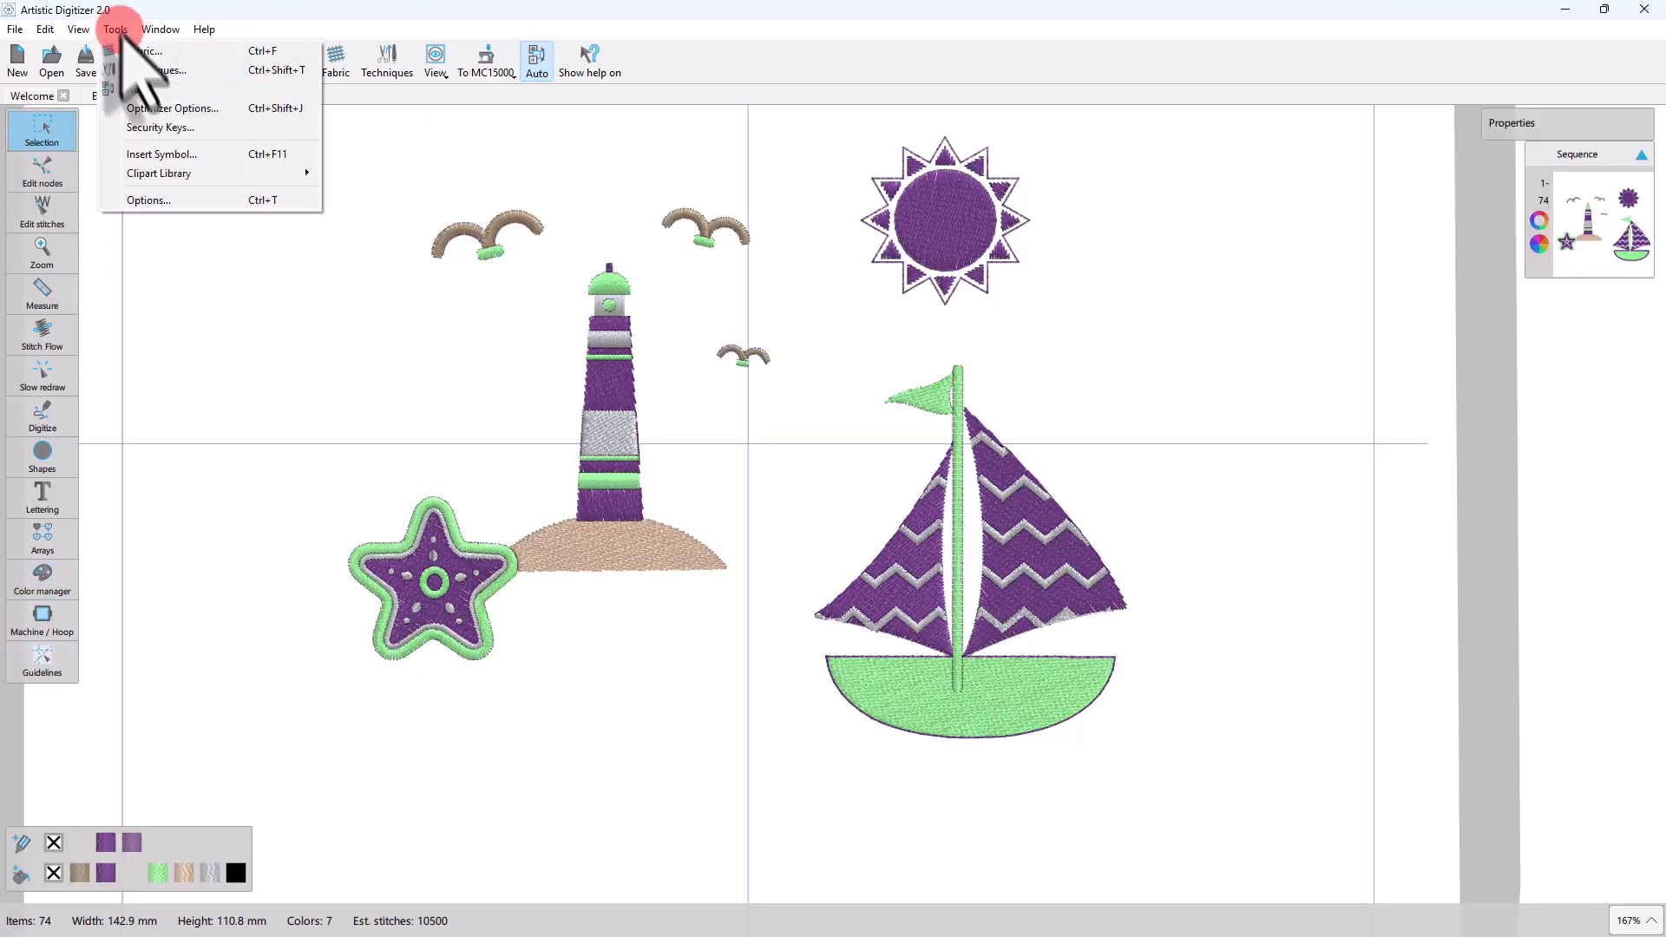
{"action": "left_click", "coordinate": [183, 201]}
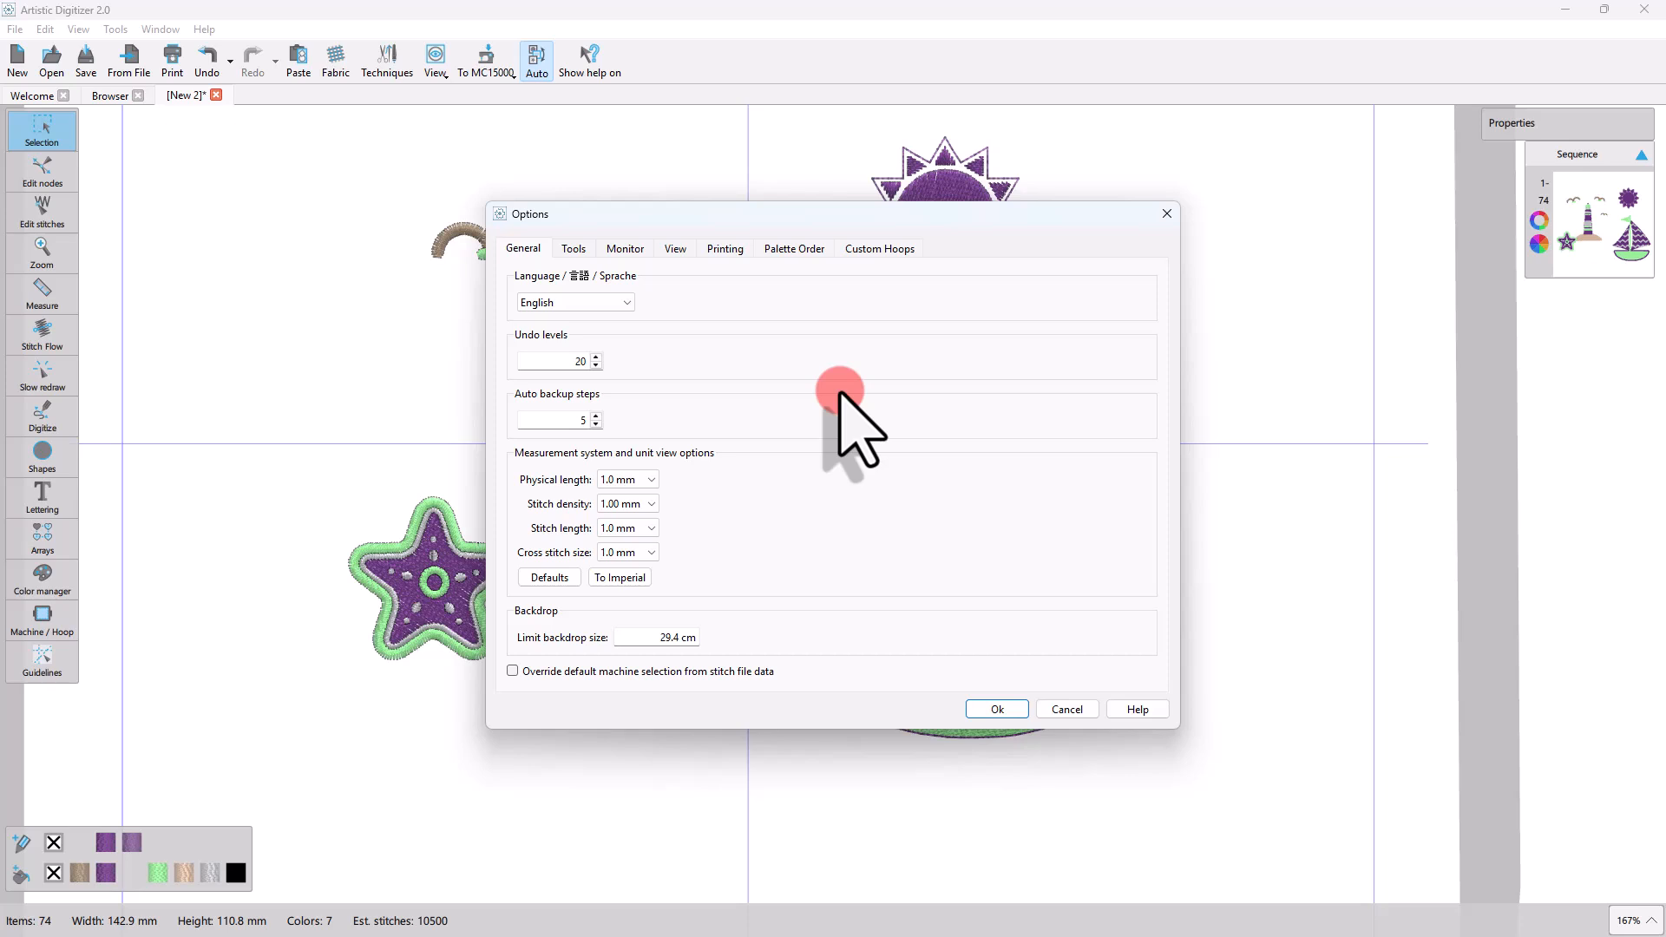
{"action": "left_click", "coordinate": [793, 249]}
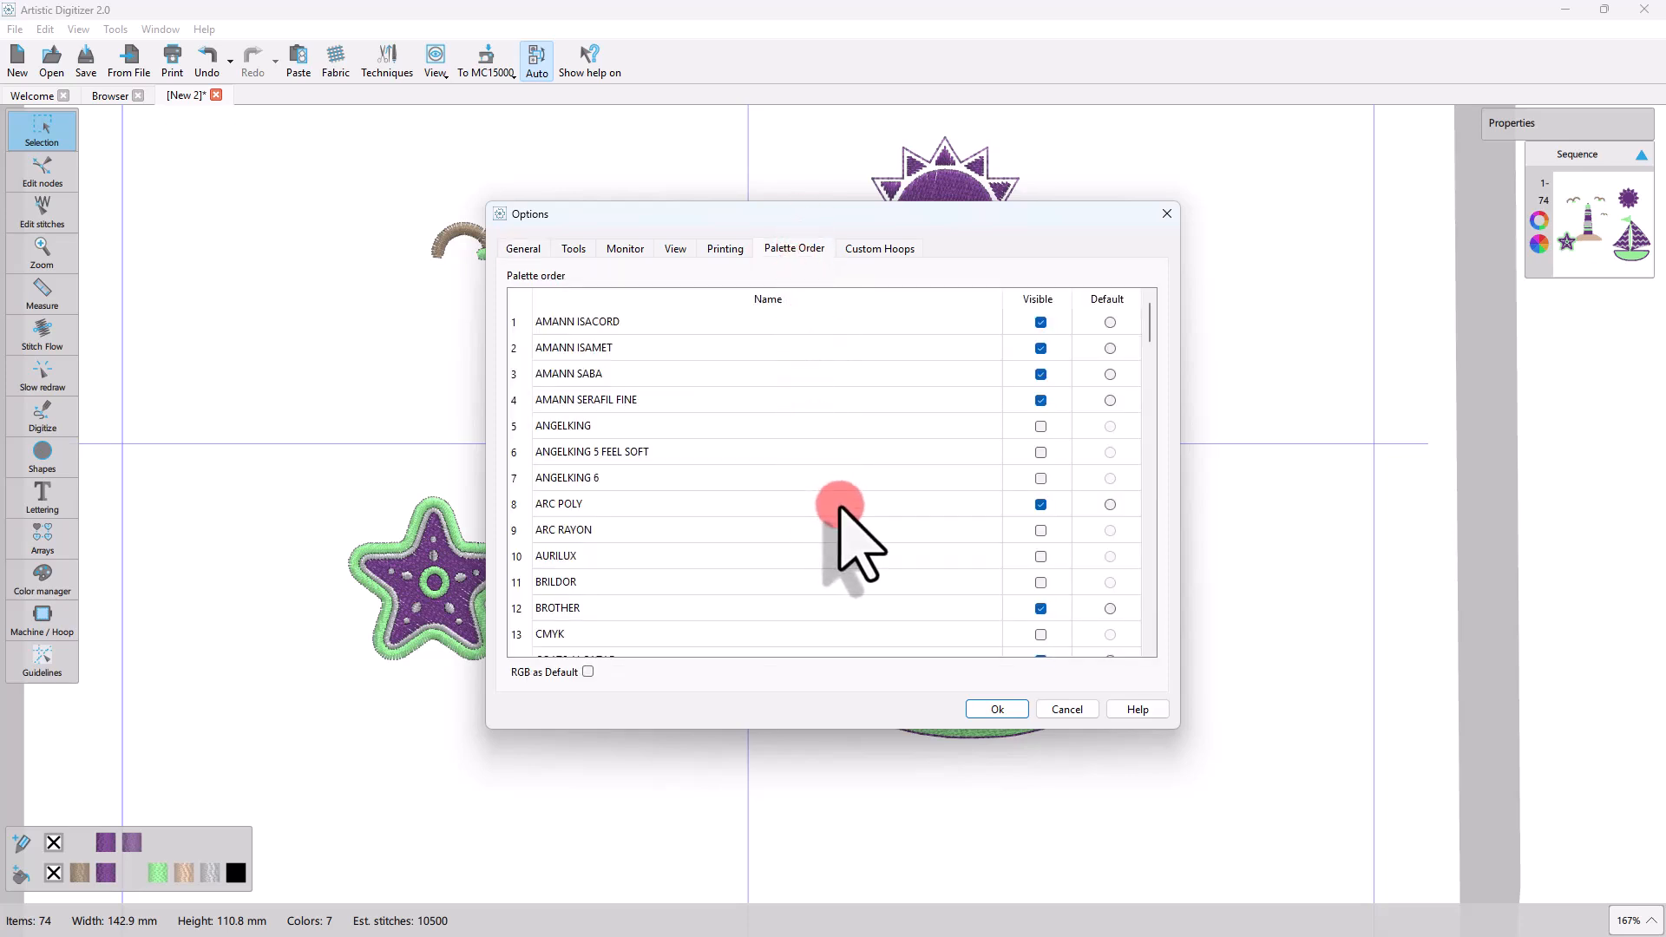
Hide the four AMANN thread palettes along with ARC POLY, BROTHER and COATS ALCAZAR.
{"action": "left_click", "coordinate": [1040, 322]}
{"action": "left_click", "coordinate": [1041, 348]}
{"action": "left_click", "coordinate": [1040, 374]}
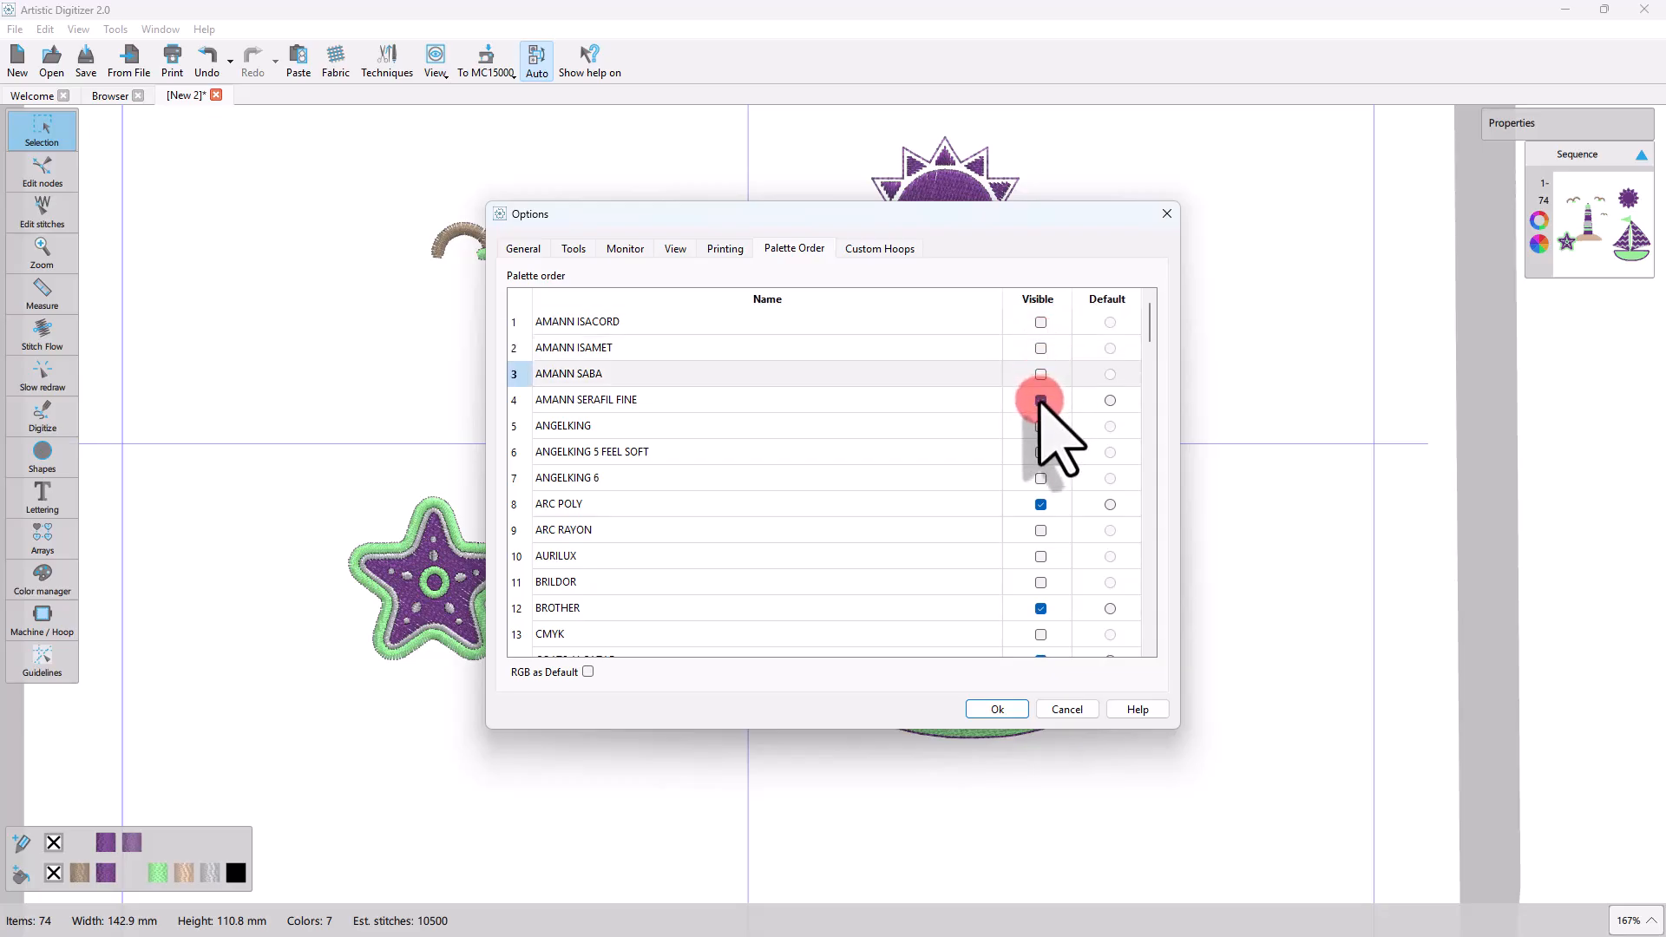
{"action": "left_click", "coordinate": [1040, 400]}
{"action": "left_click", "coordinate": [1040, 504]}
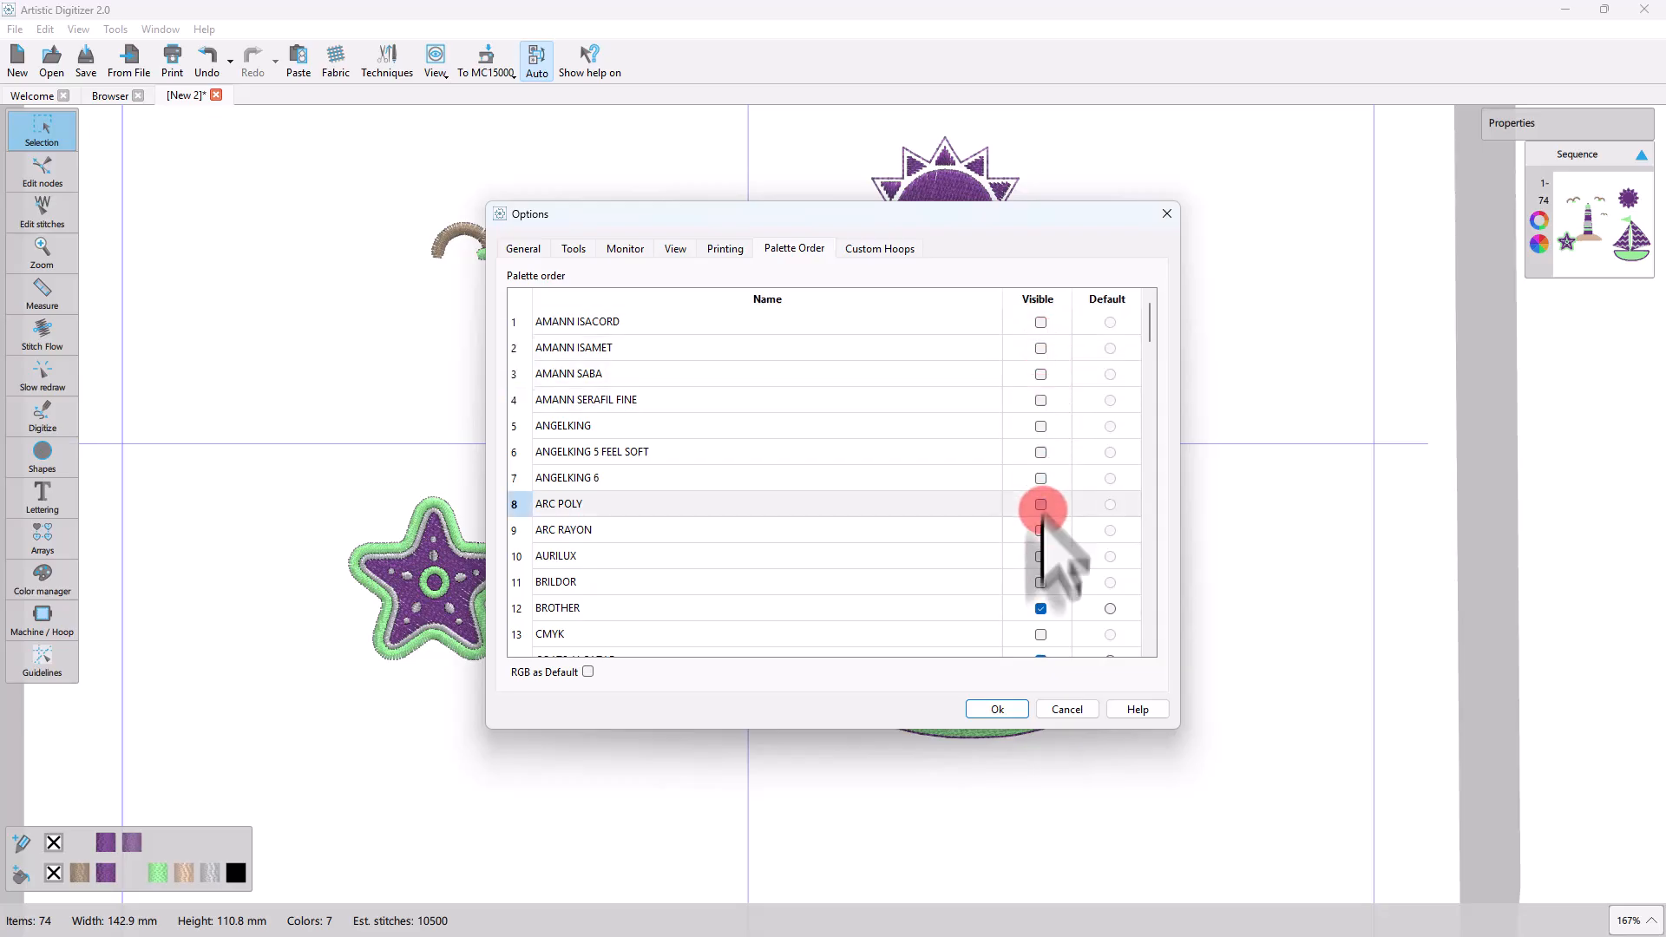
{"action": "left_click", "coordinate": [1040, 608]}
{"action": "scroll", "coordinate": [1043, 611], "scroll_direction": "down", "scroll_amount": 2}
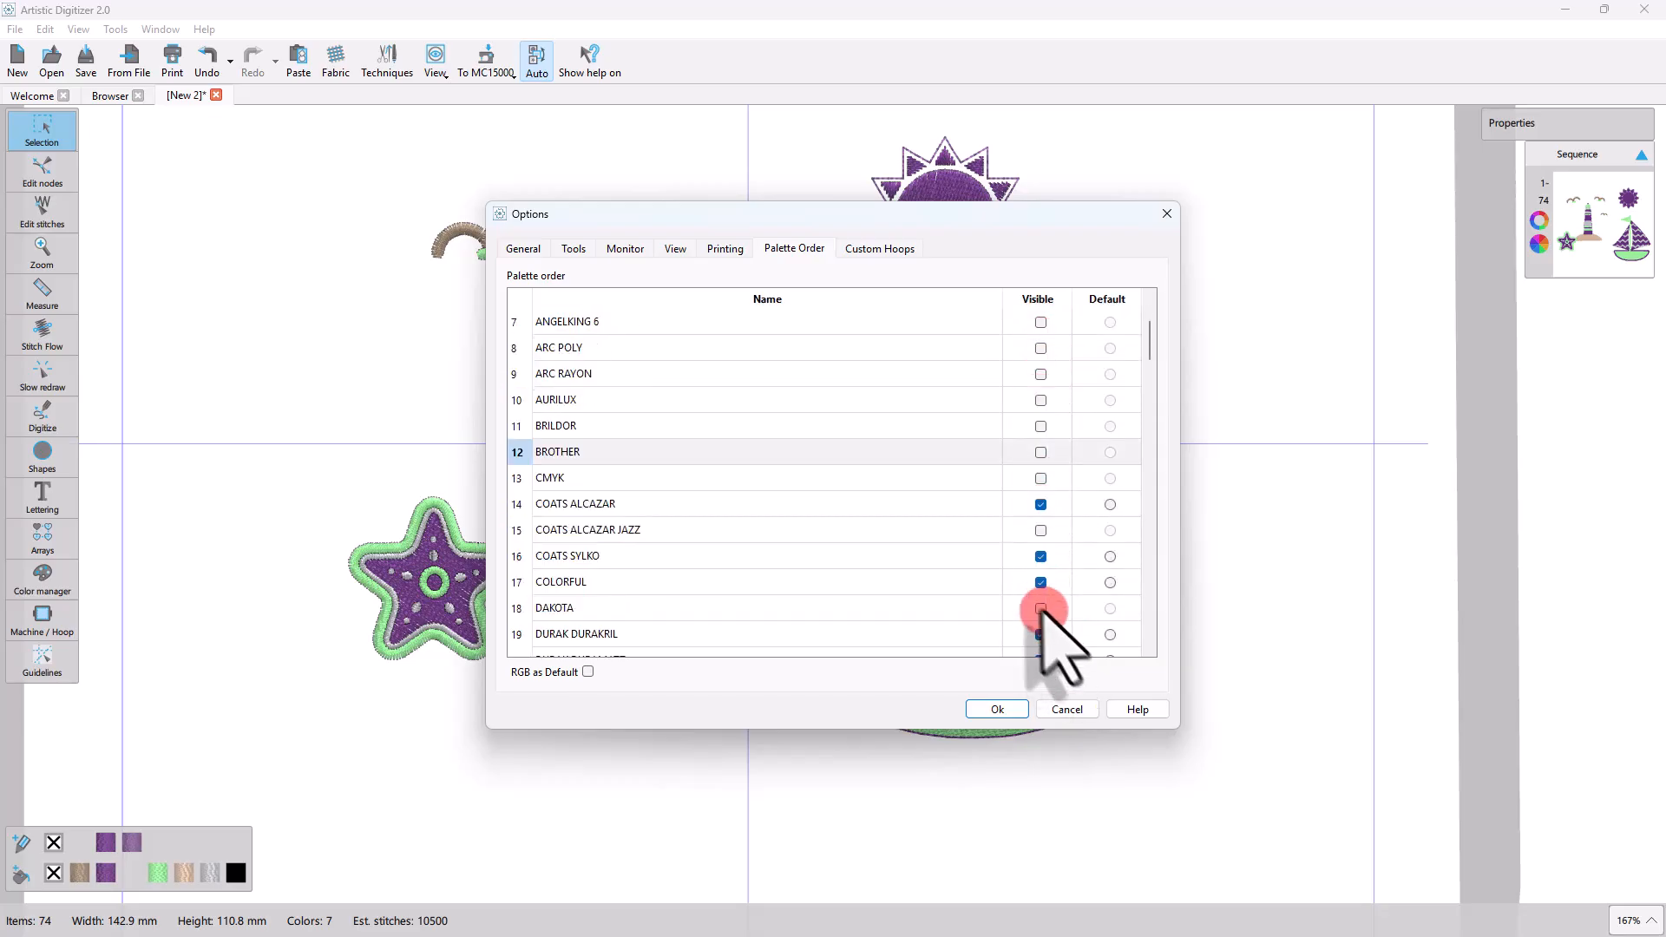
{"action": "left_click", "coordinate": [1040, 504]}
{"action": "scroll", "coordinate": [1044, 599], "scroll_direction": "down", "scroll_amount": 2}
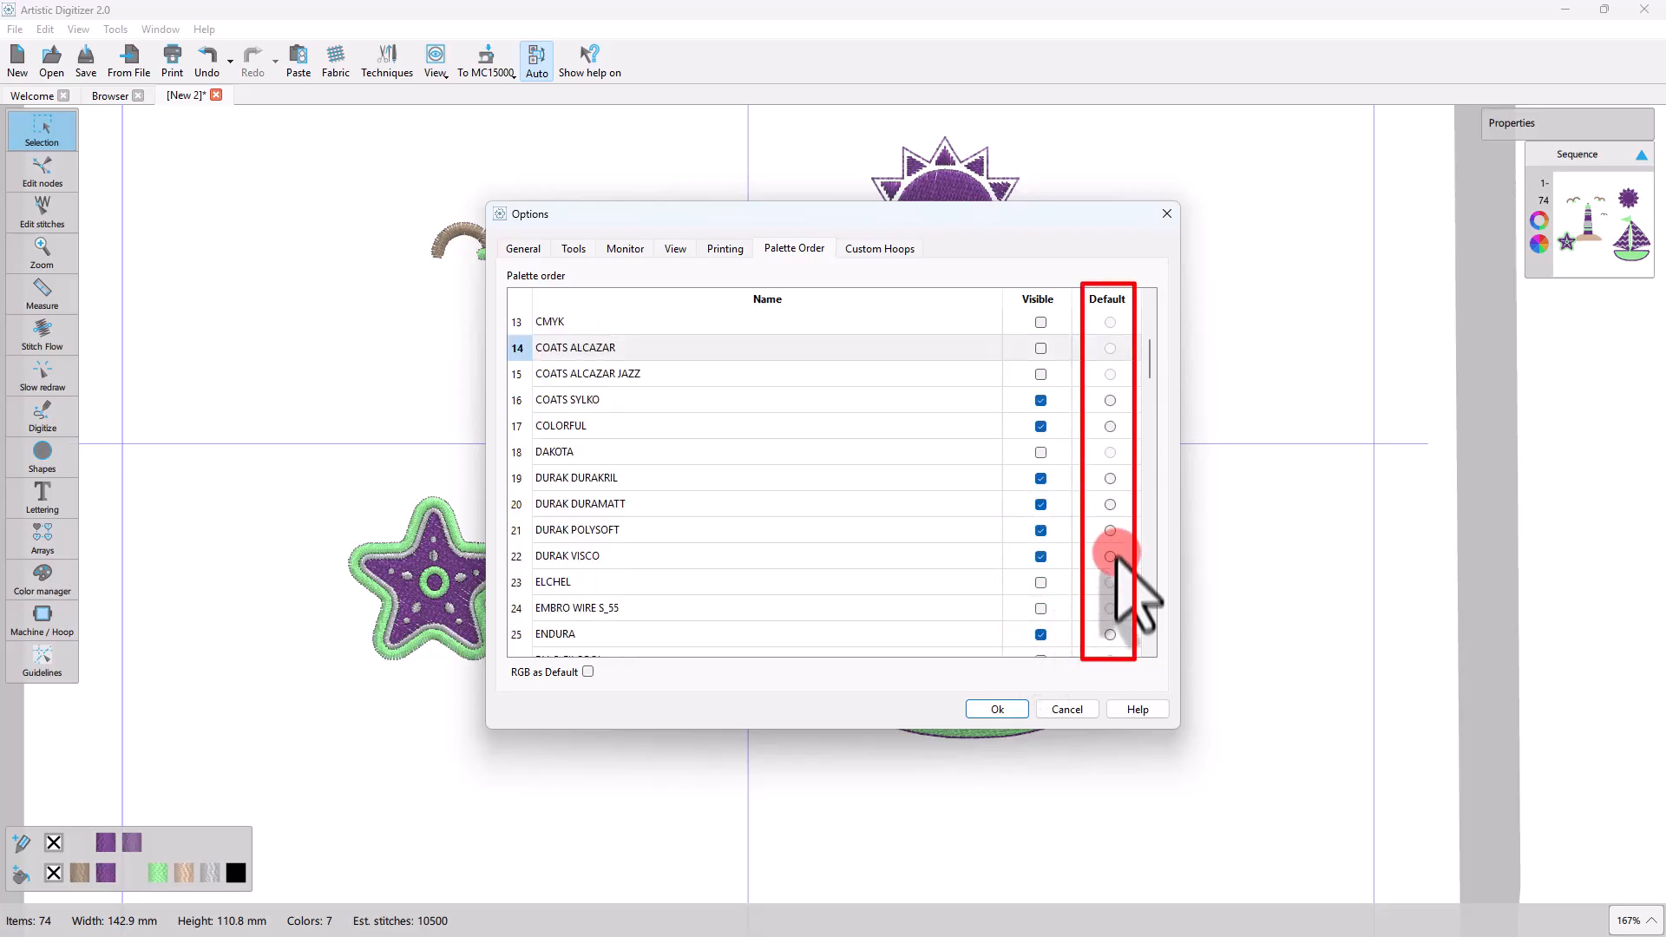
{"action": "scroll", "coordinate": [1109, 513], "scroll_direction": "up", "scroll_amount": 2}
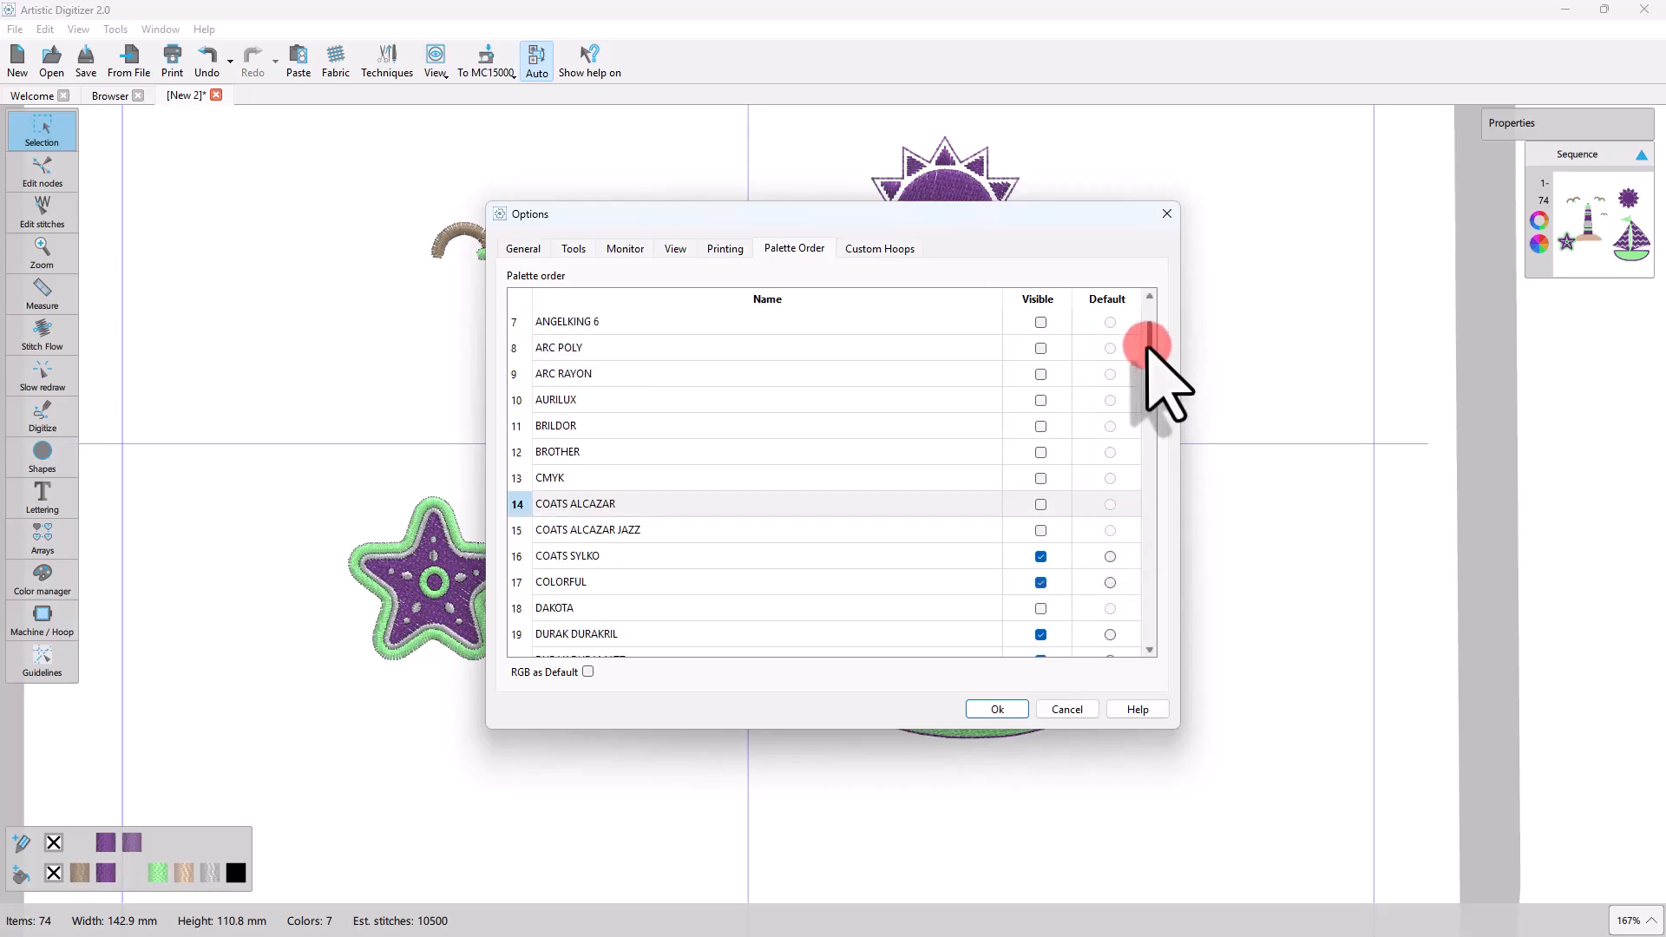
Hide the DURAK VISCO, POLYSOFT, DURAMATT and DURAKRIL palettes as well as ENDURA, FIL-TEC GLIDE and FISPOLY.
{"action": "left_click_drag", "start_coordinate": [1142, 345], "coordinate": [1153, 382]}
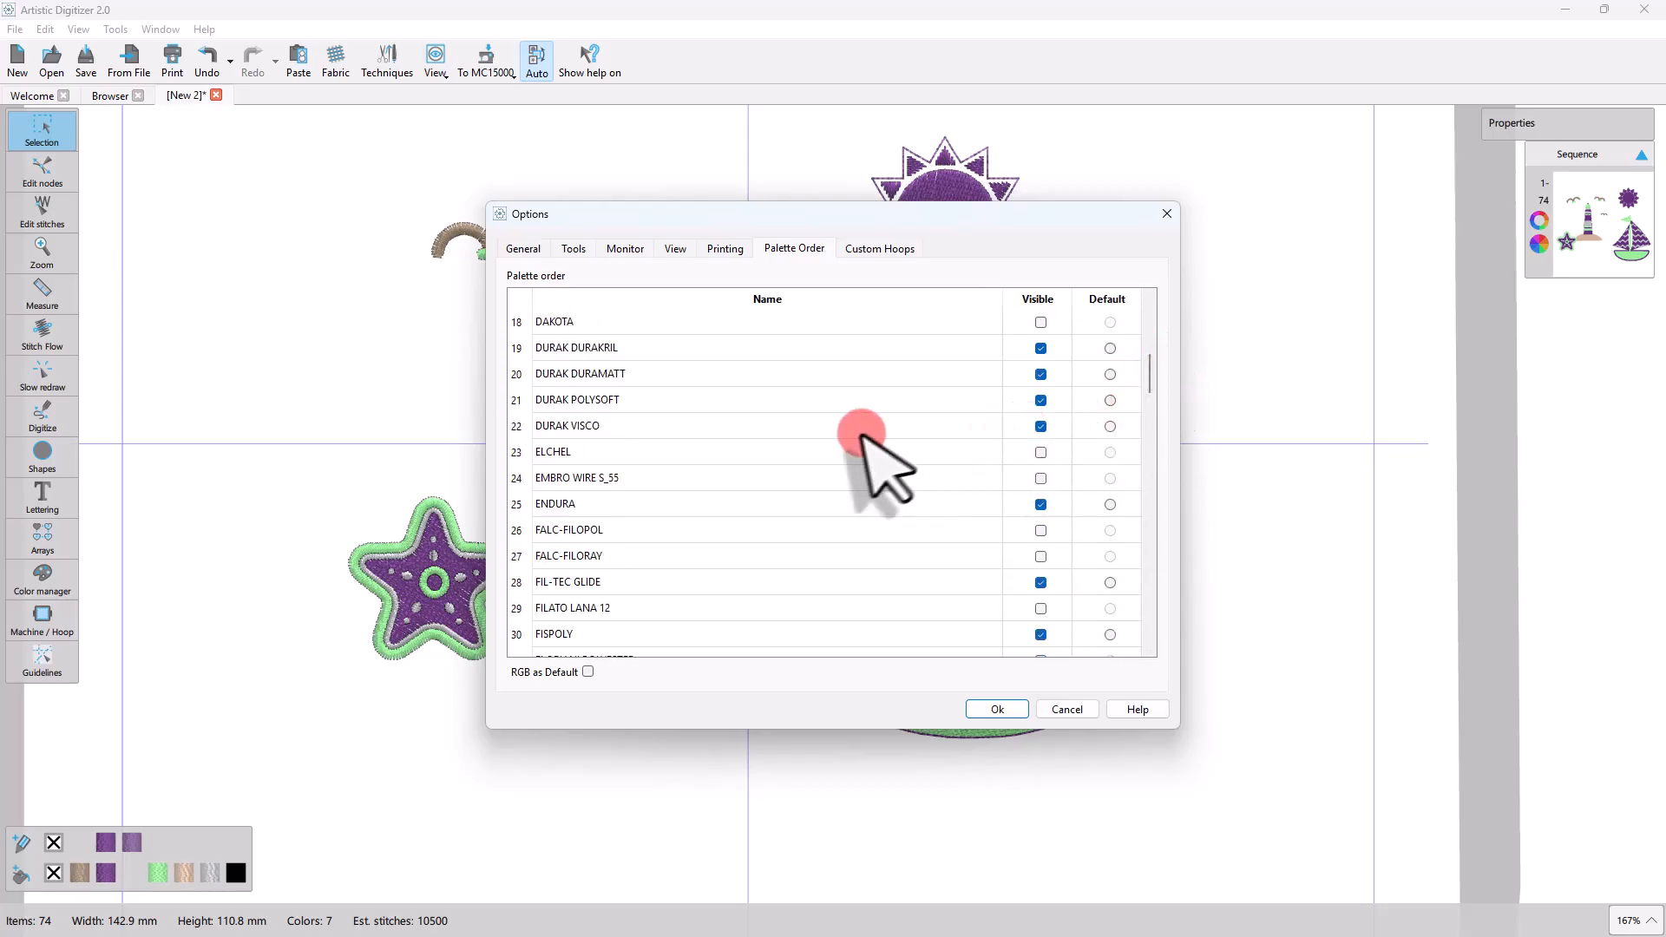
{"action": "left_click", "coordinate": [1040, 426]}
{"action": "left_click", "coordinate": [1040, 400]}
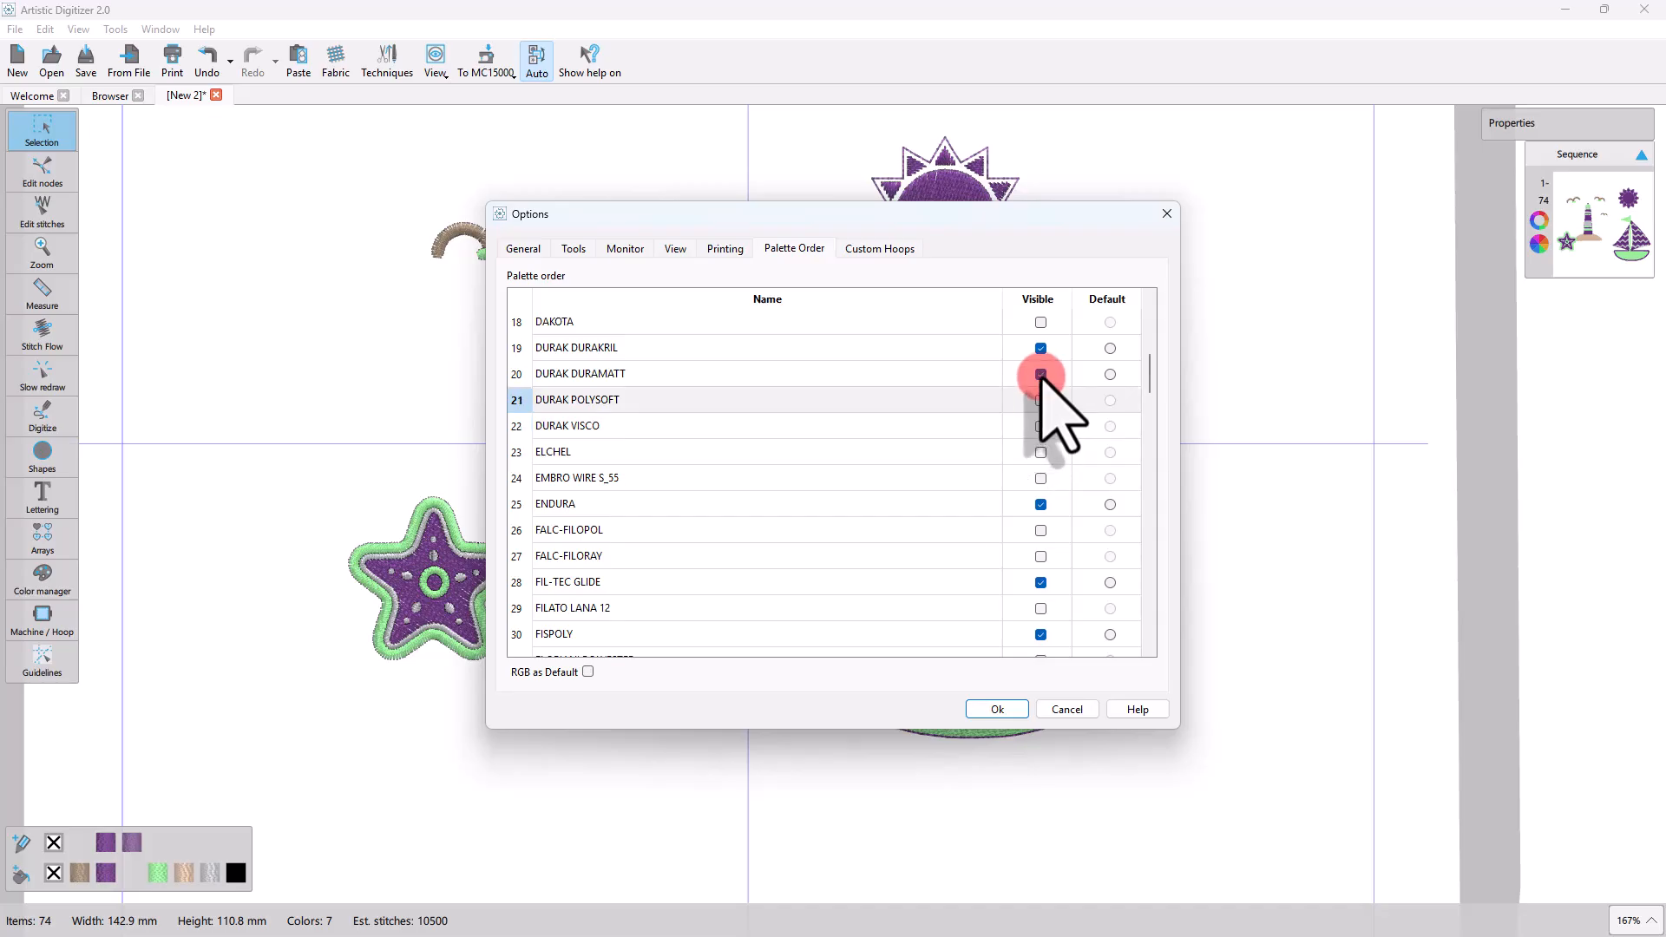
{"action": "left_click", "coordinate": [1040, 374]}
{"action": "left_click", "coordinate": [1040, 348]}
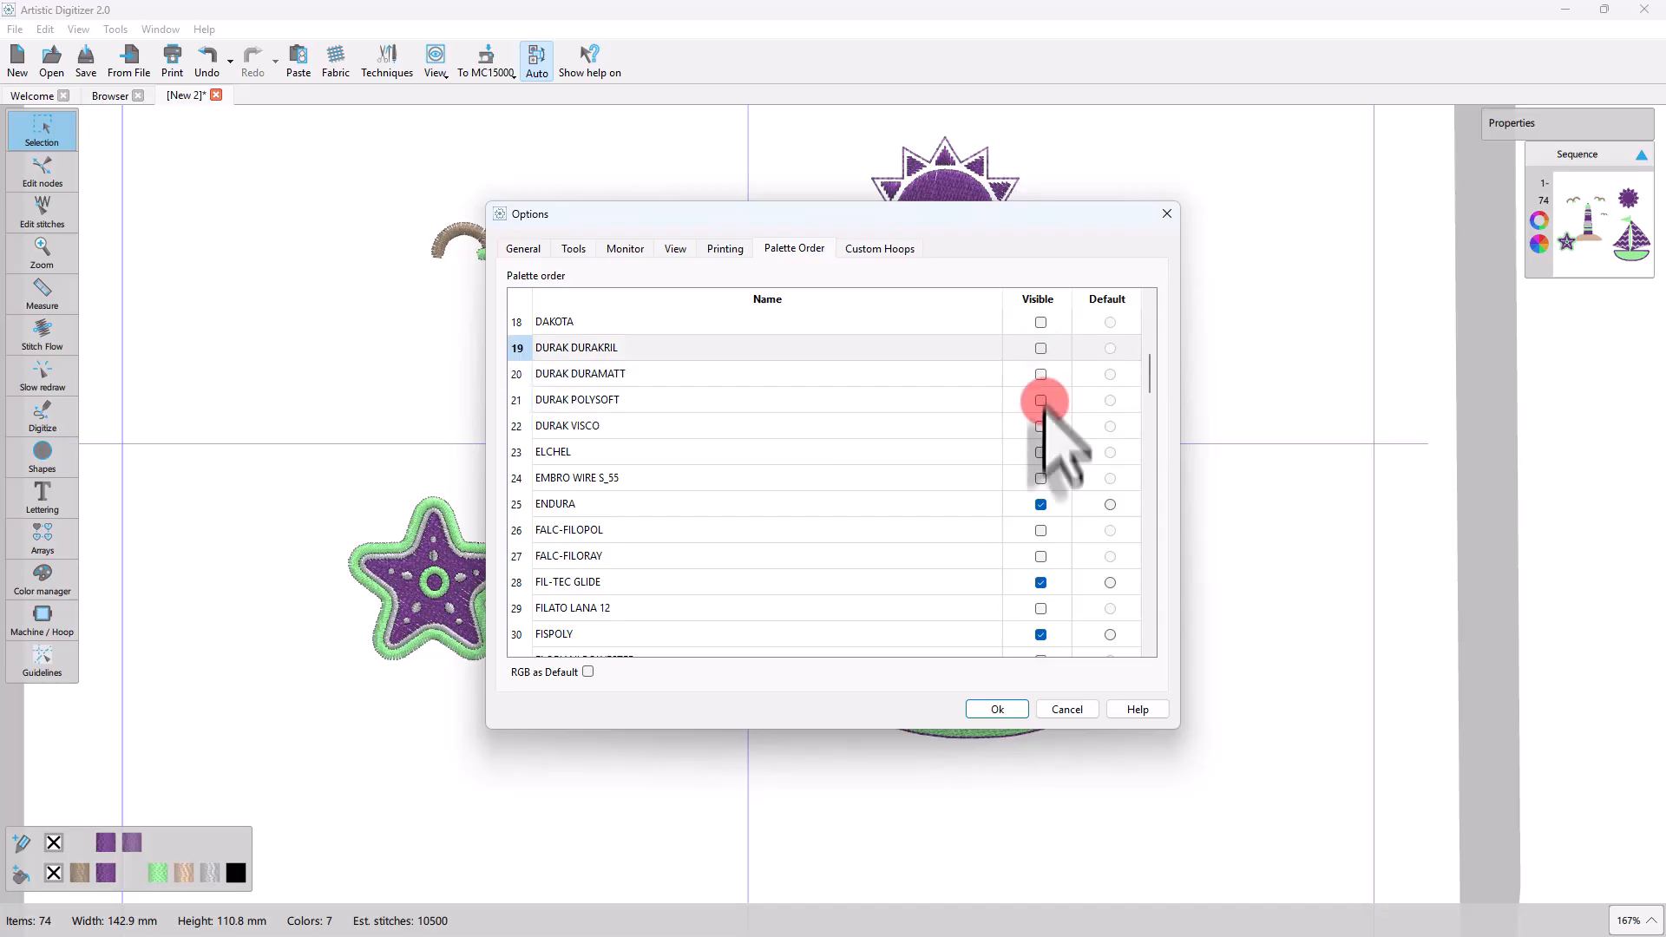
{"action": "left_click", "coordinate": [1040, 504]}
{"action": "left_click", "coordinate": [1040, 582]}
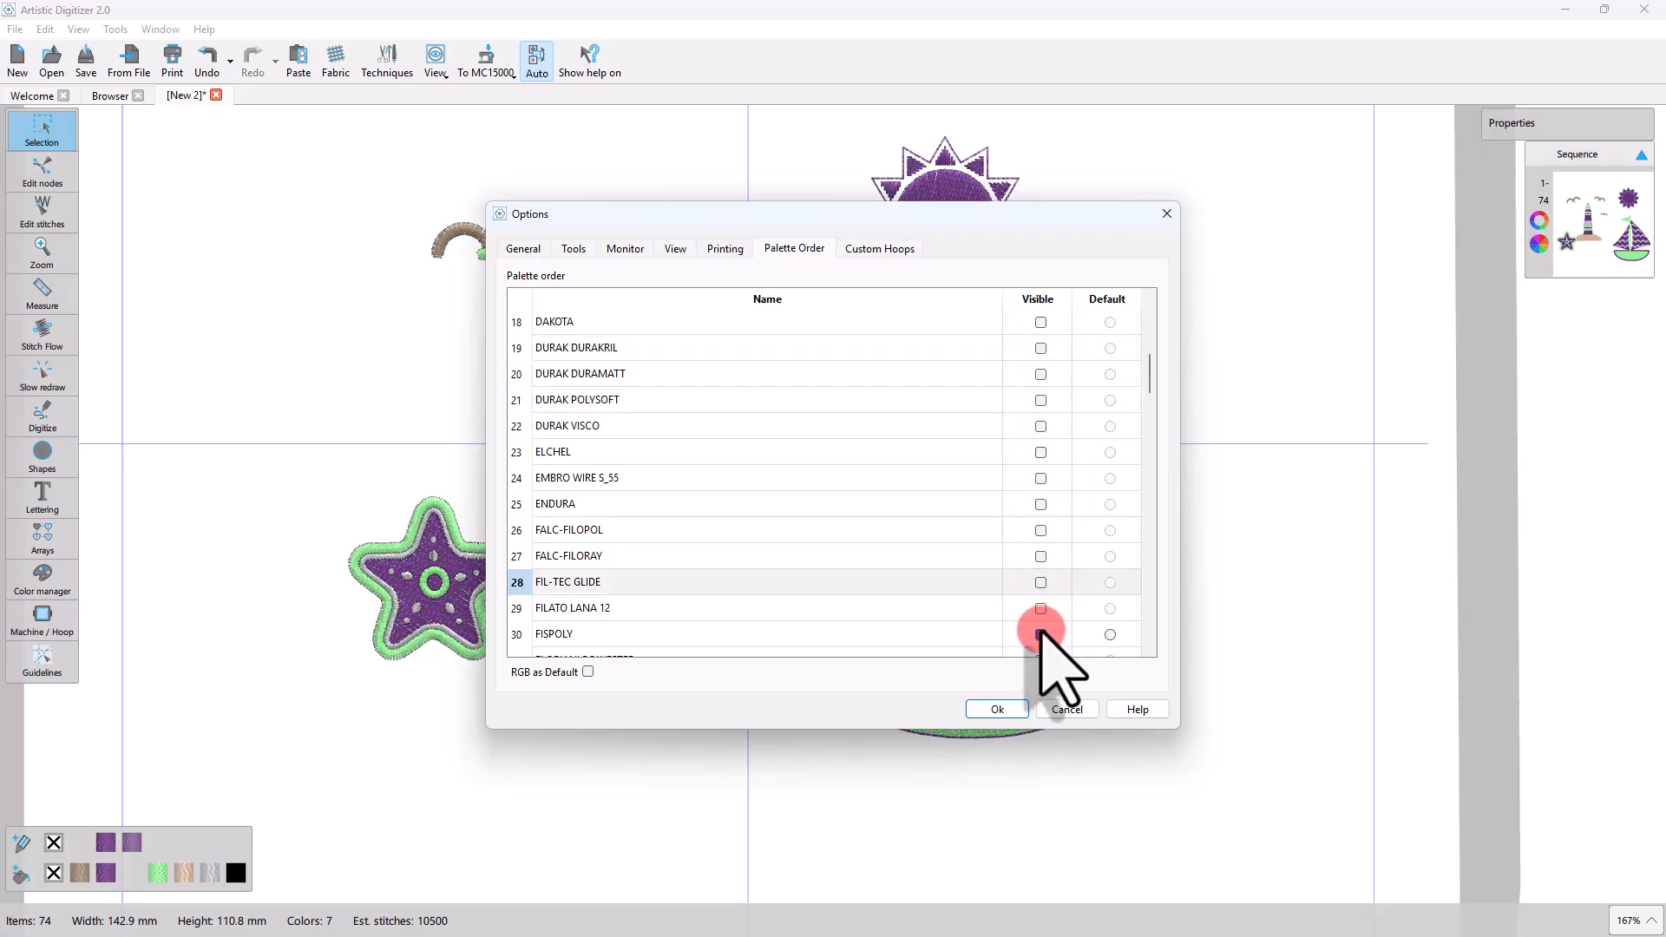
{"action": "left_click", "coordinate": [1040, 634]}
Hide the FUFU POLYESTER, FUFU RAYON, GEM THREADS, HILOS IRIS and MADEIRA CLASSIC palettes.
{"action": "scroll", "coordinate": [1058, 642], "scroll_direction": "down", "scroll_amount": 3}
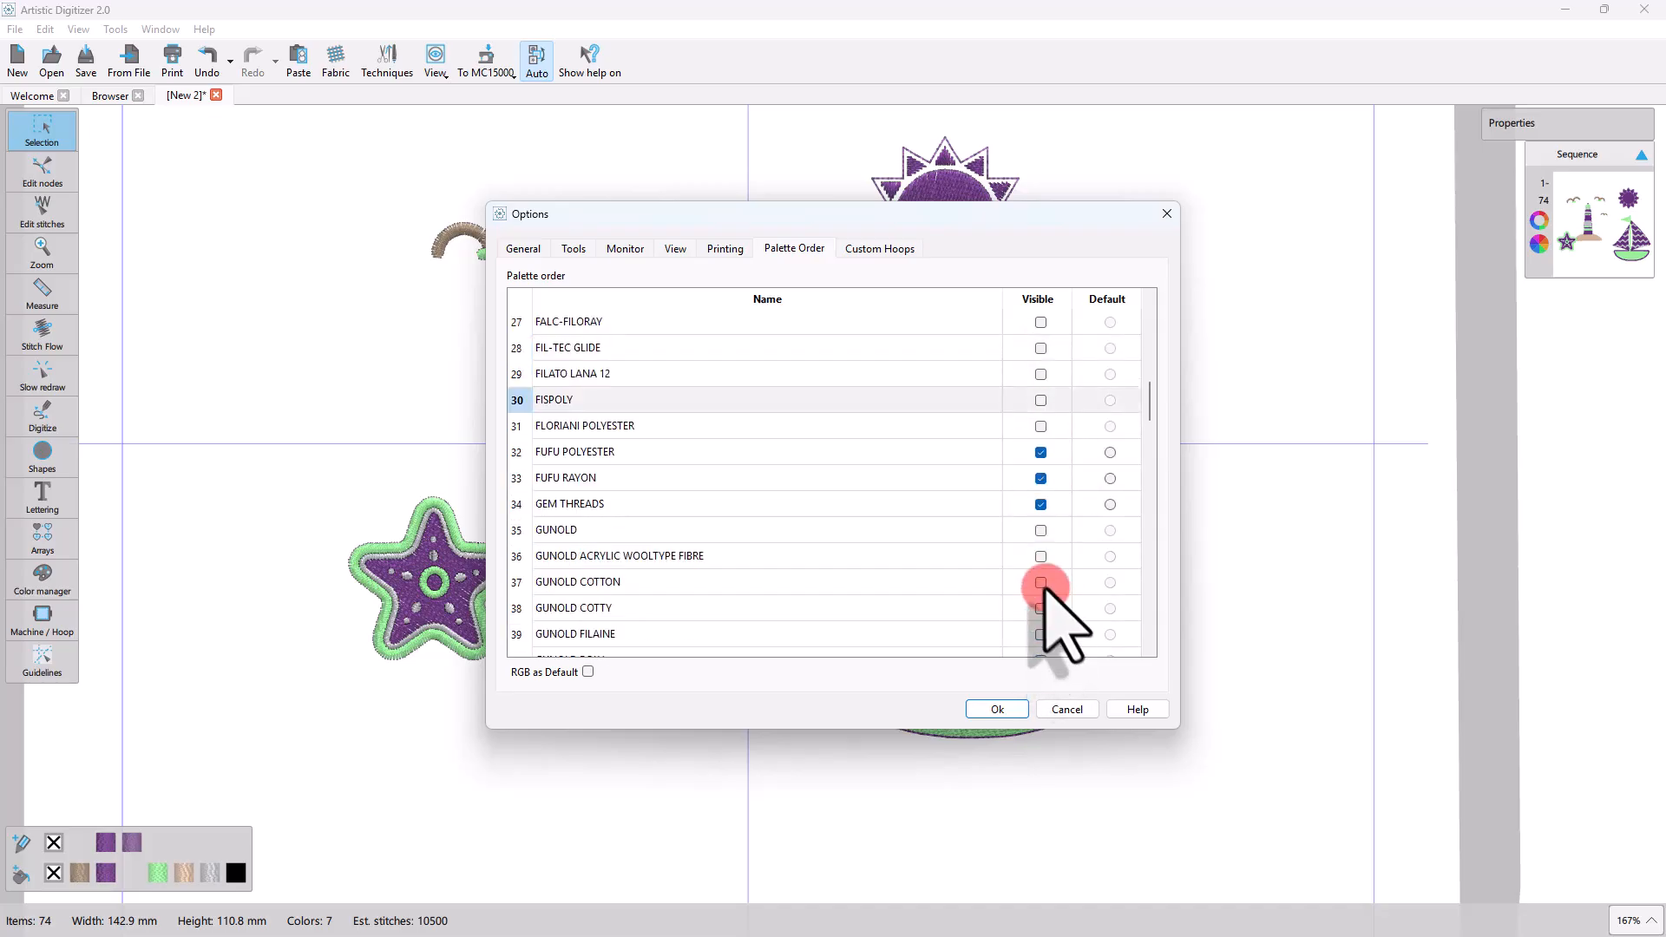
{"action": "left_click", "coordinate": [1040, 452]}
{"action": "left_click", "coordinate": [1040, 478]}
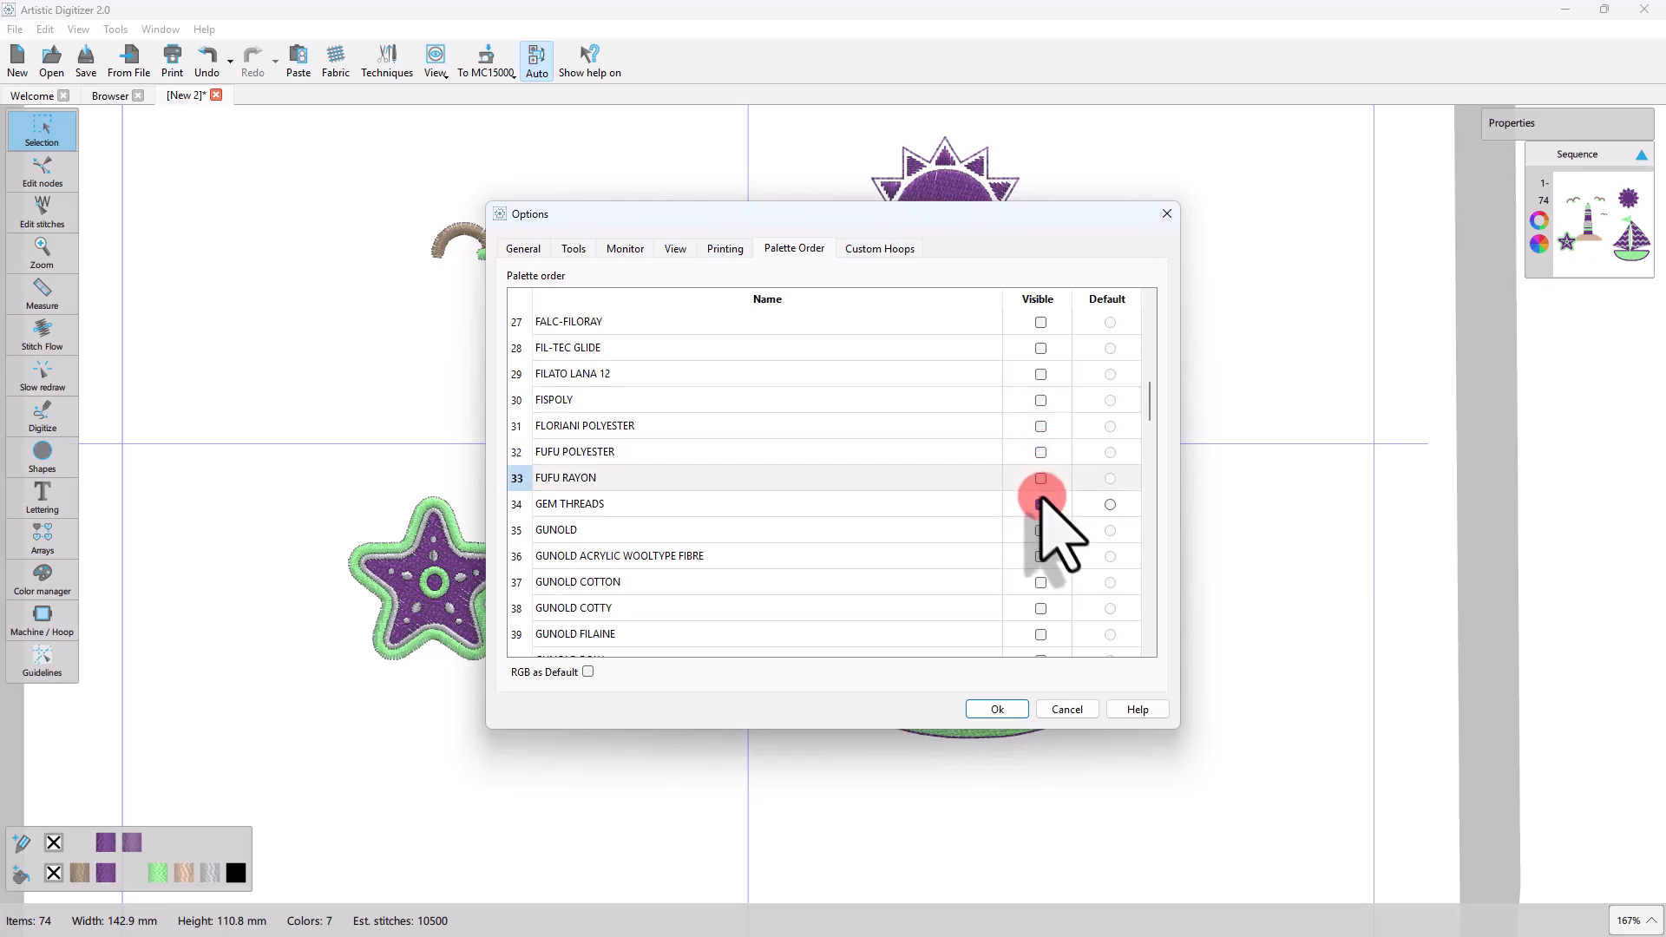
{"action": "left_click", "coordinate": [1040, 504]}
{"action": "scroll", "coordinate": [1046, 512], "scroll_direction": "down", "scroll_amount": 5}
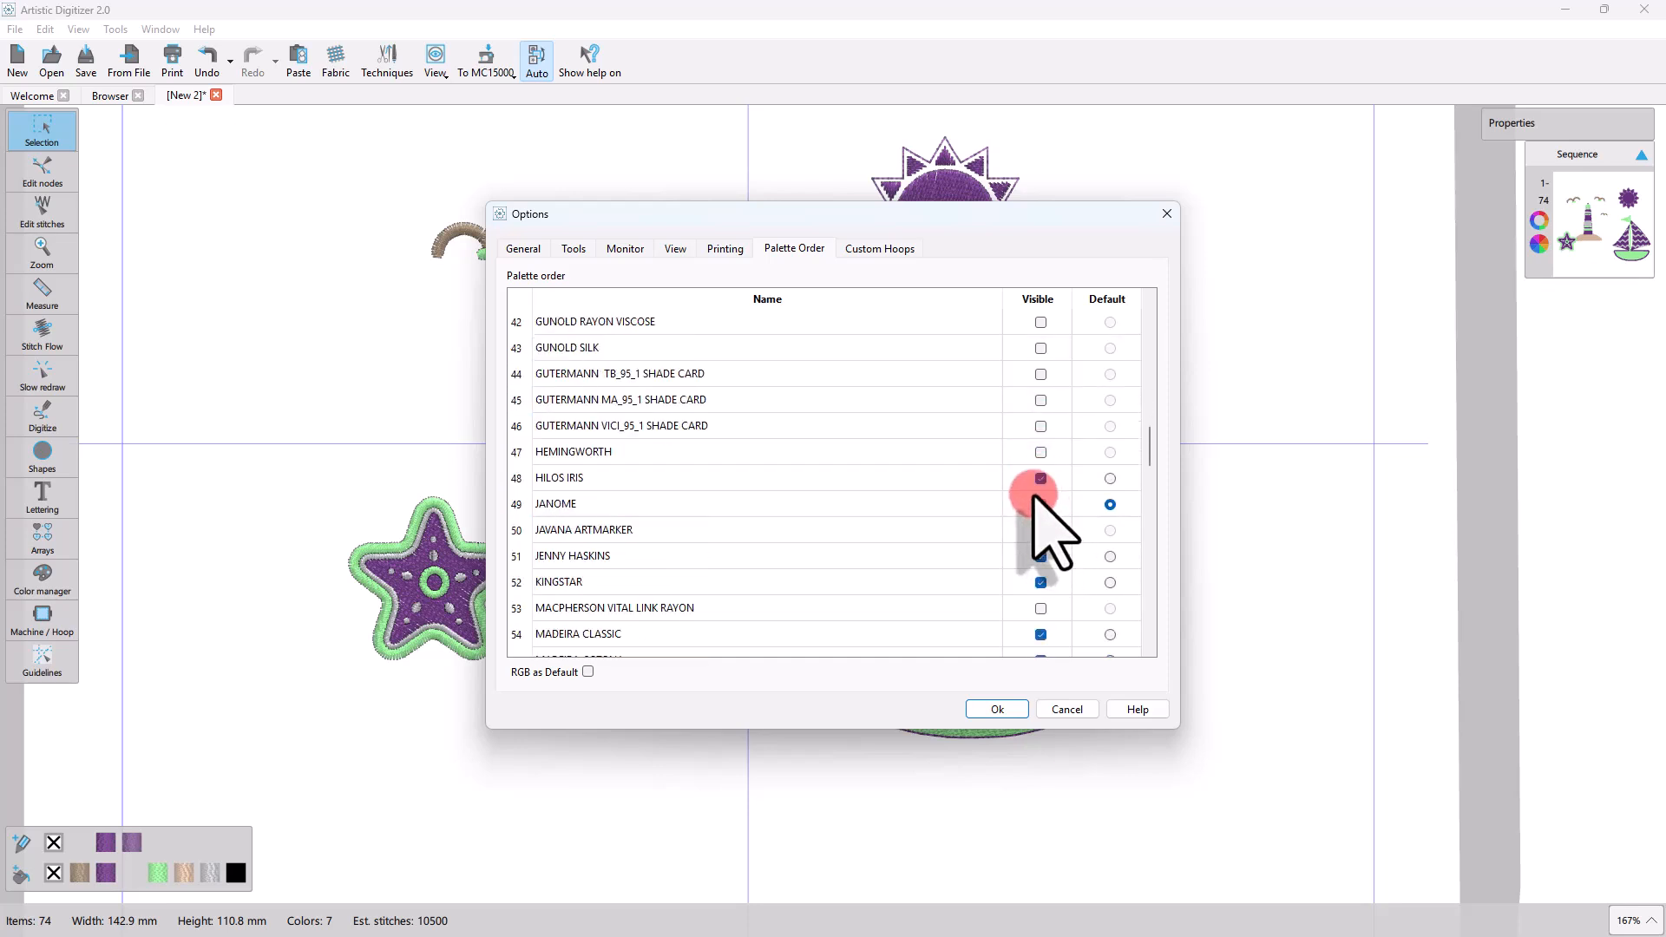
{"action": "left_click", "coordinate": [1040, 478]}
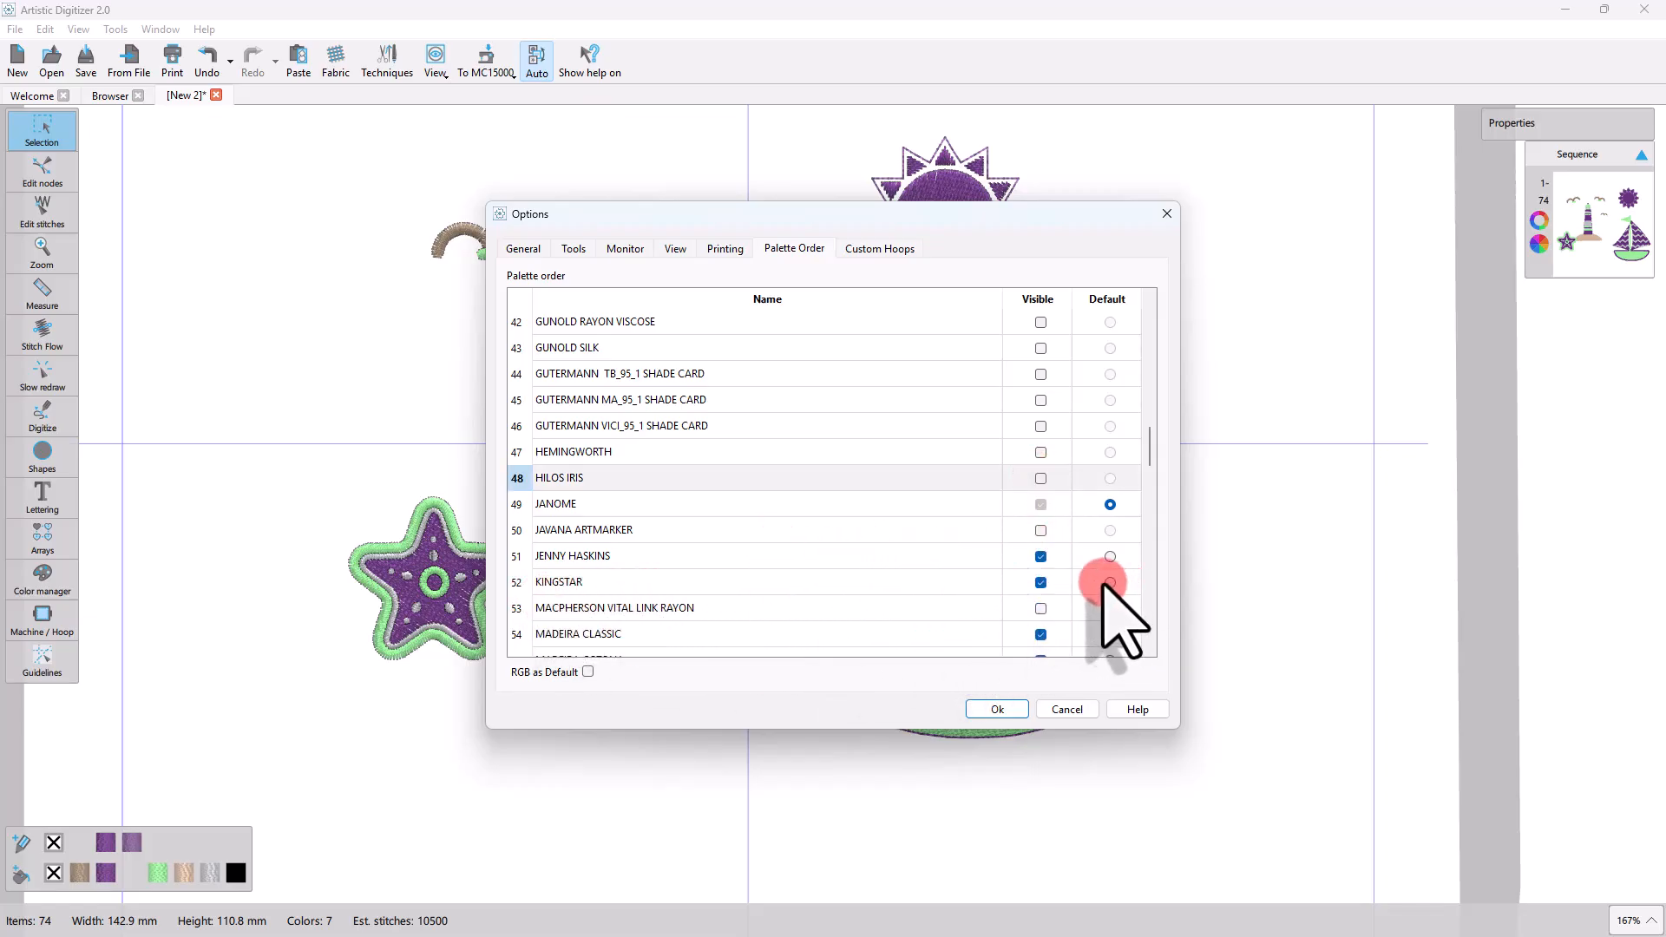
{"action": "left_click", "coordinate": [1040, 582]}
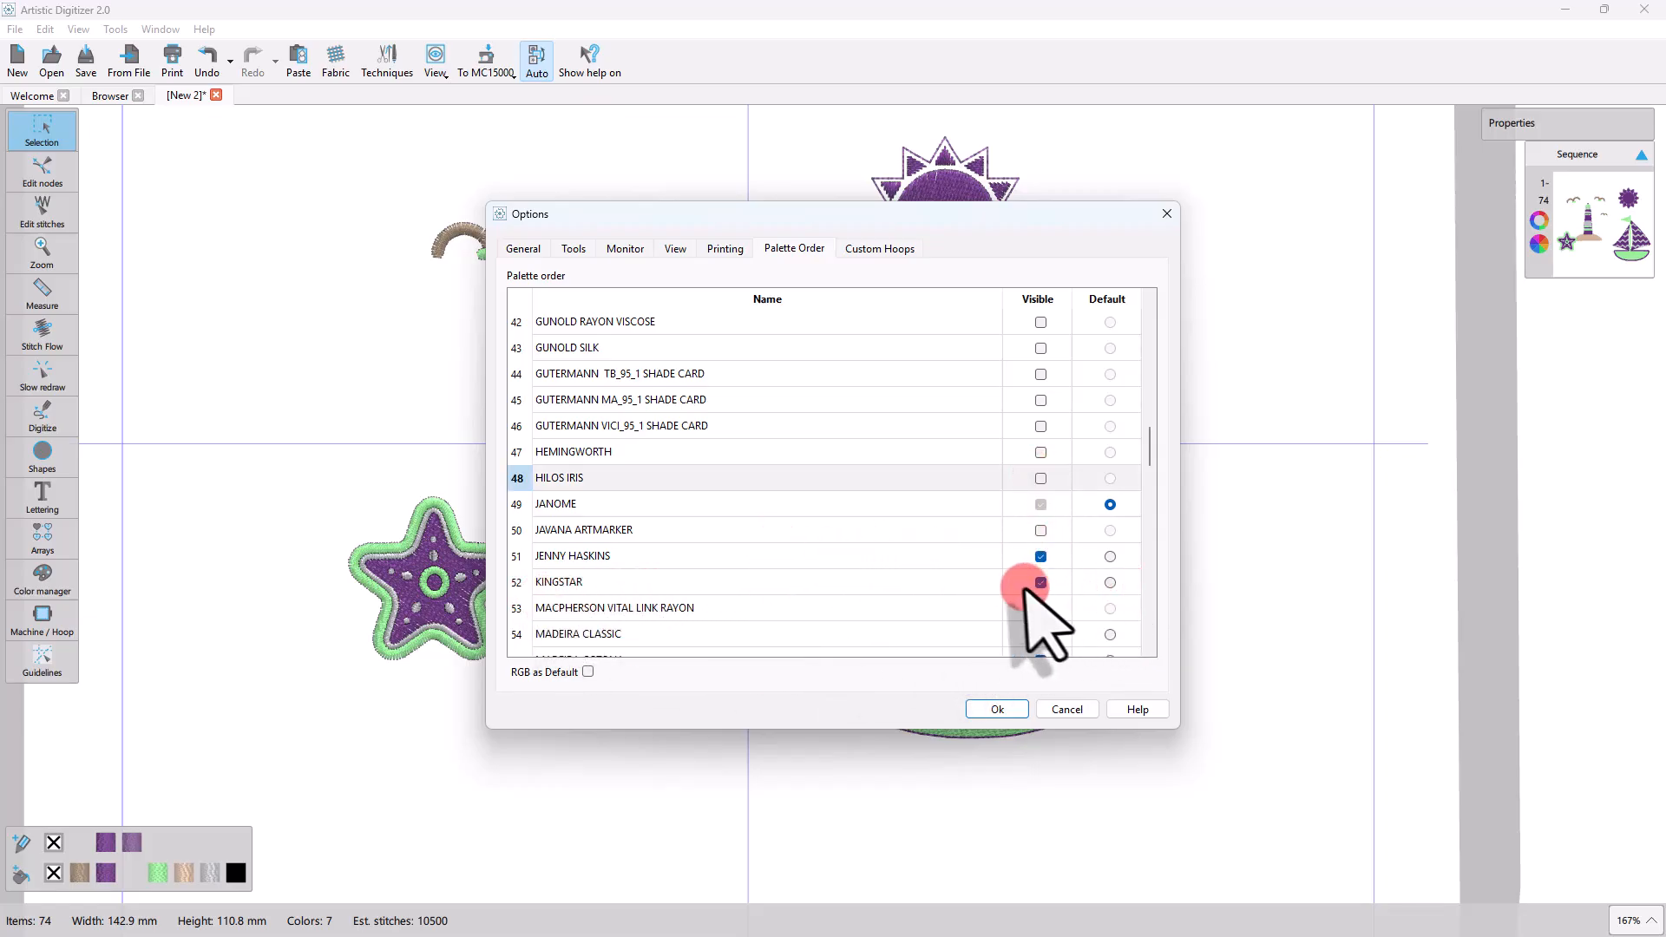
{"action": "left_click", "coordinate": [1040, 635]}
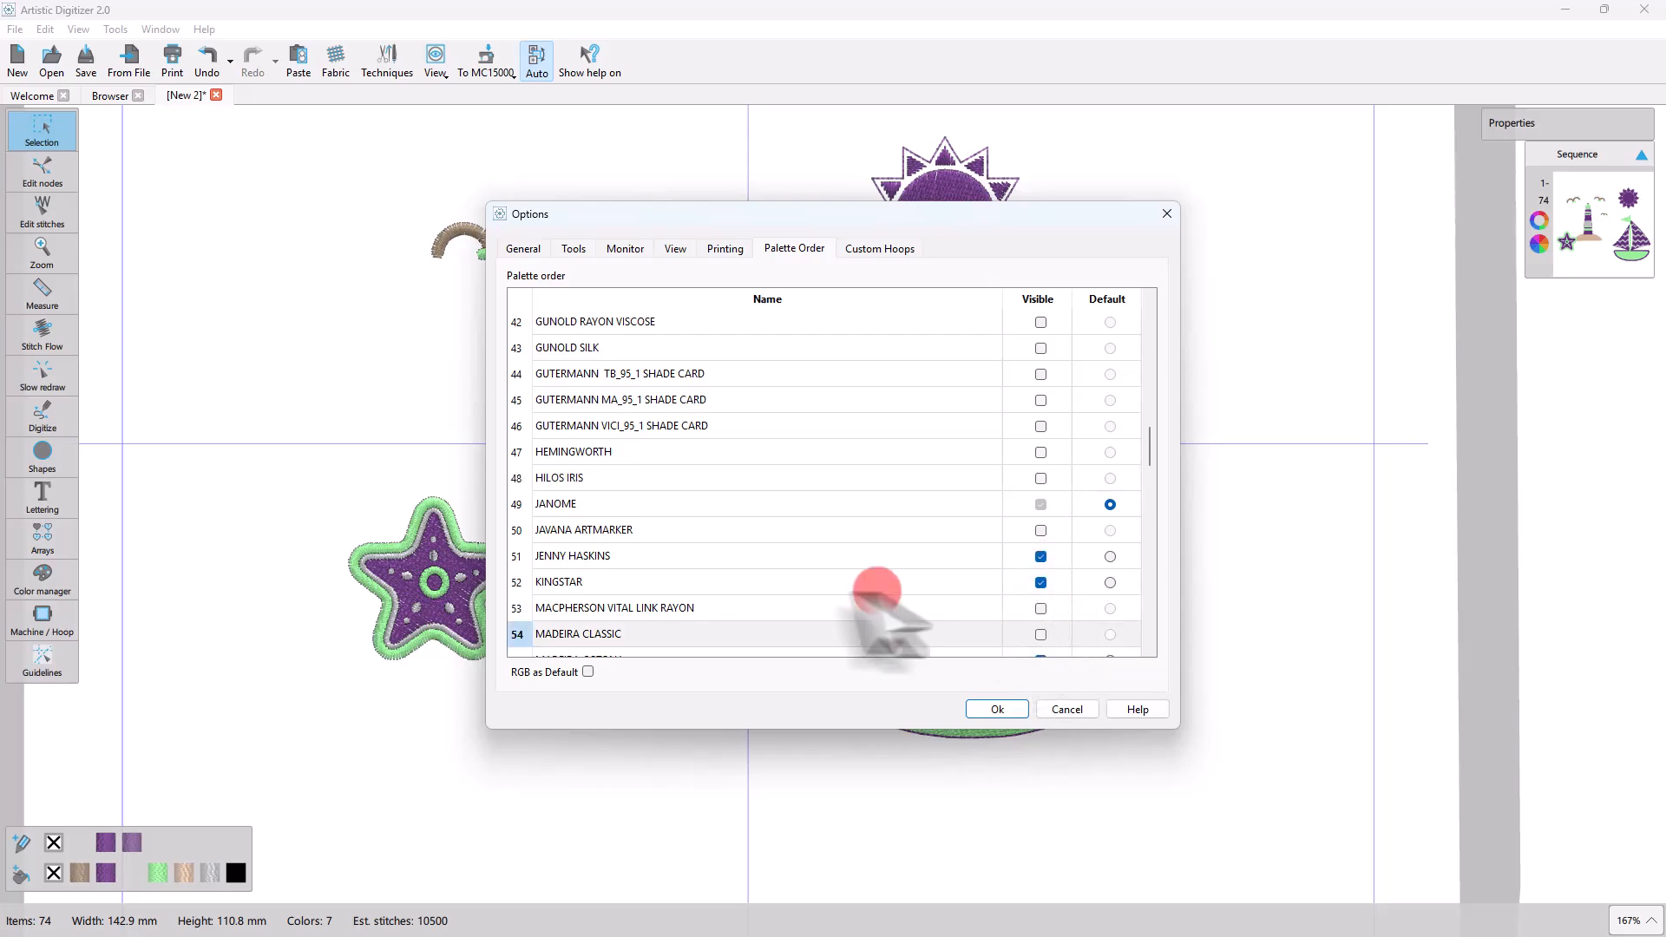
Move the KINGSTAR palette directly below HEMINGWORTH, place JANOME right after it, and apply the new palette order.
{"action": "left_click", "coordinate": [624, 582]}
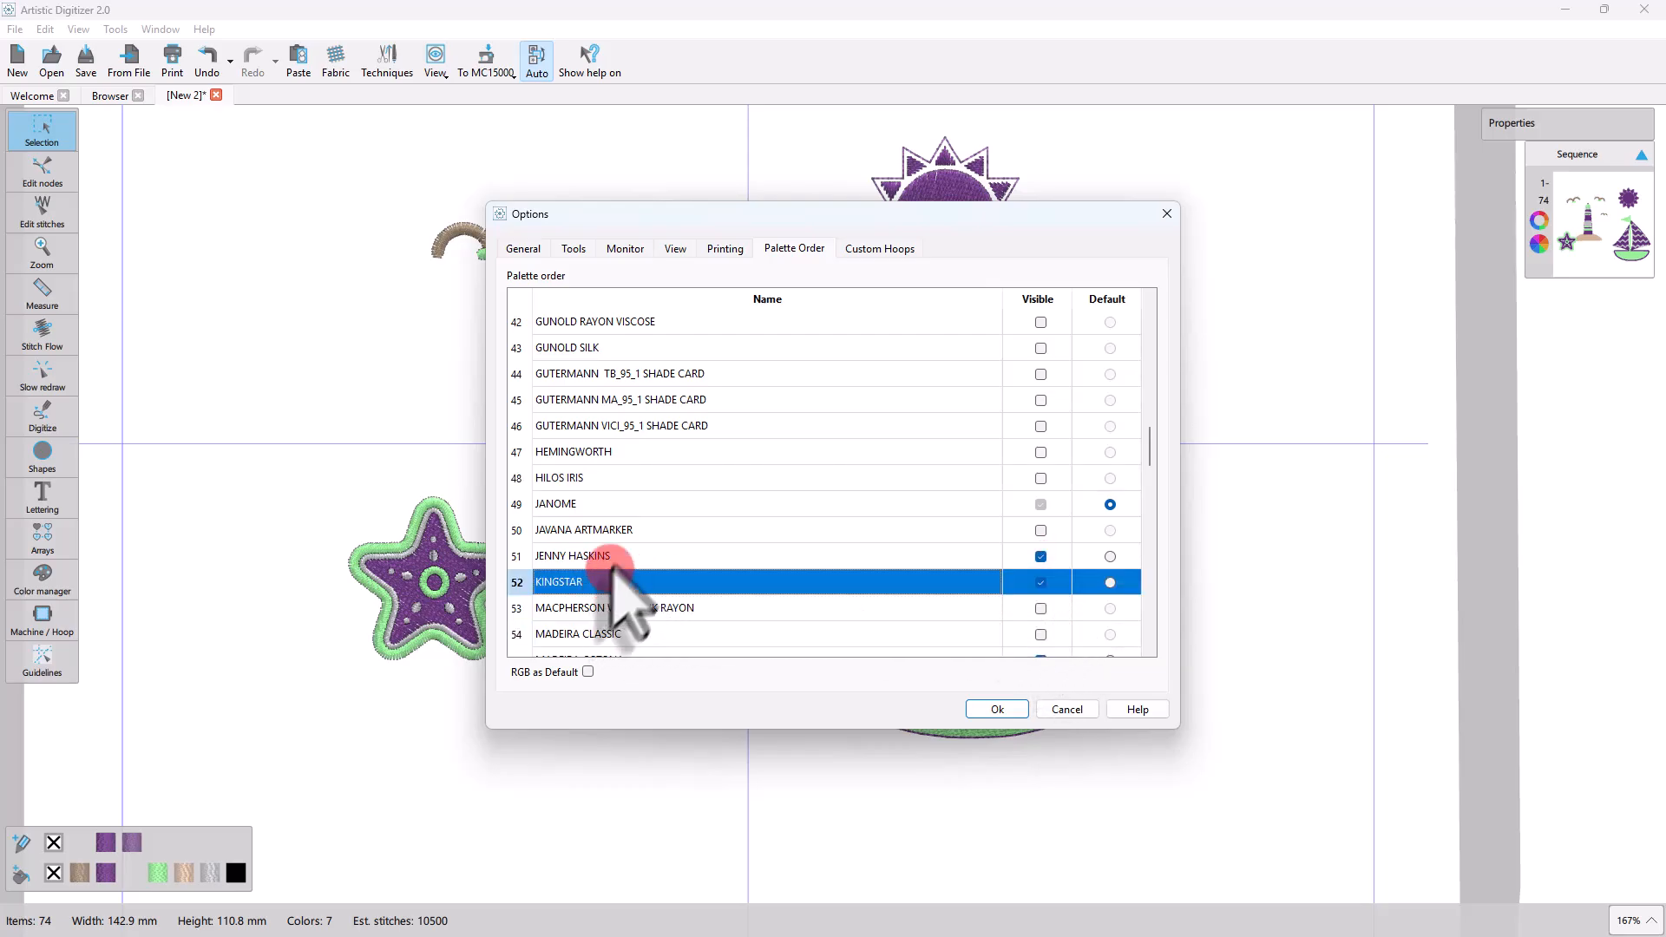
{"action": "left_click_drag", "start_coordinate": [614, 572], "coordinate": [623, 499]}
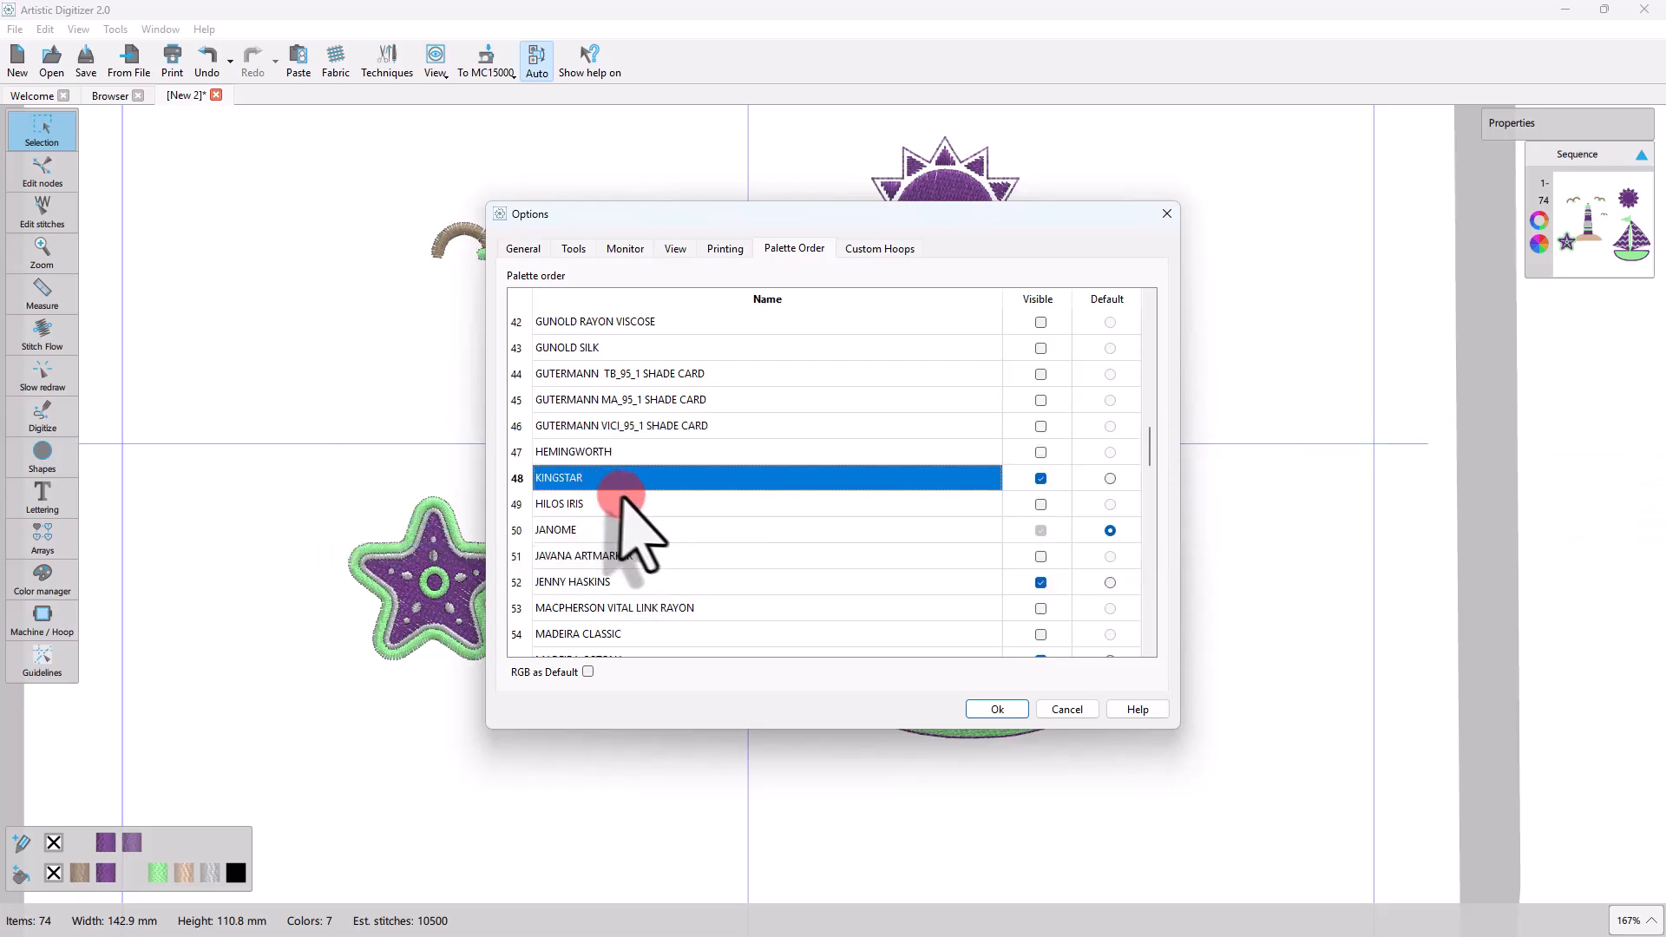
{"action": "left_click", "coordinate": [577, 529]}
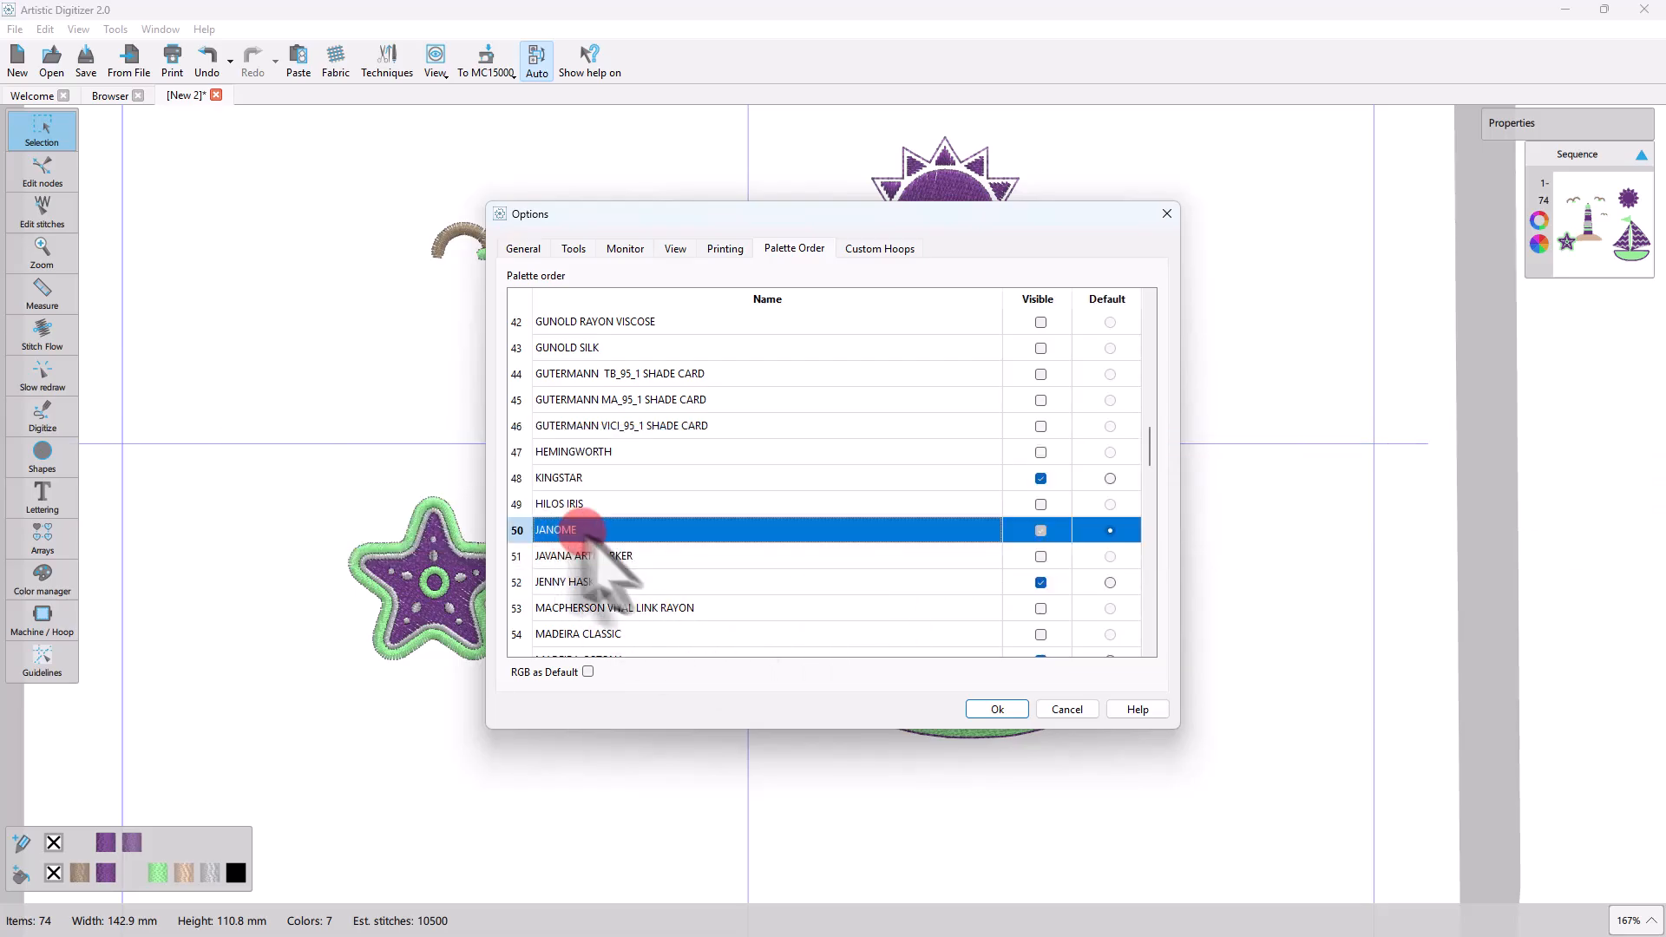
{"action": "left_click_drag", "start_coordinate": [590, 535], "coordinate": [595, 582]}
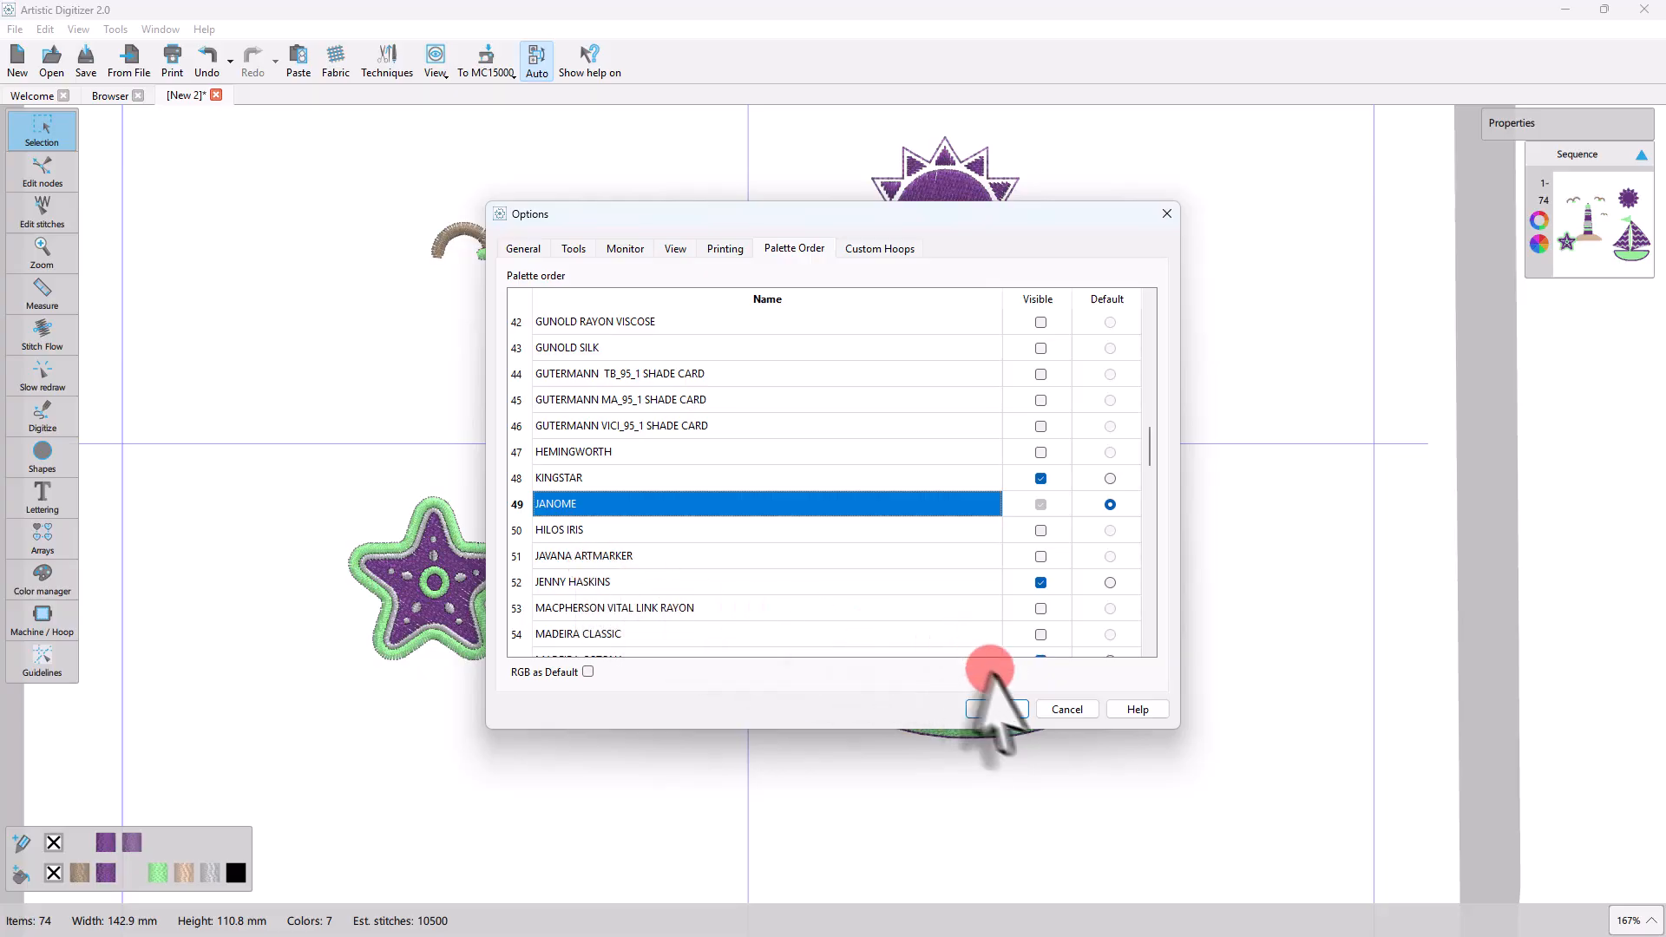
{"action": "left_click", "coordinate": [997, 708]}
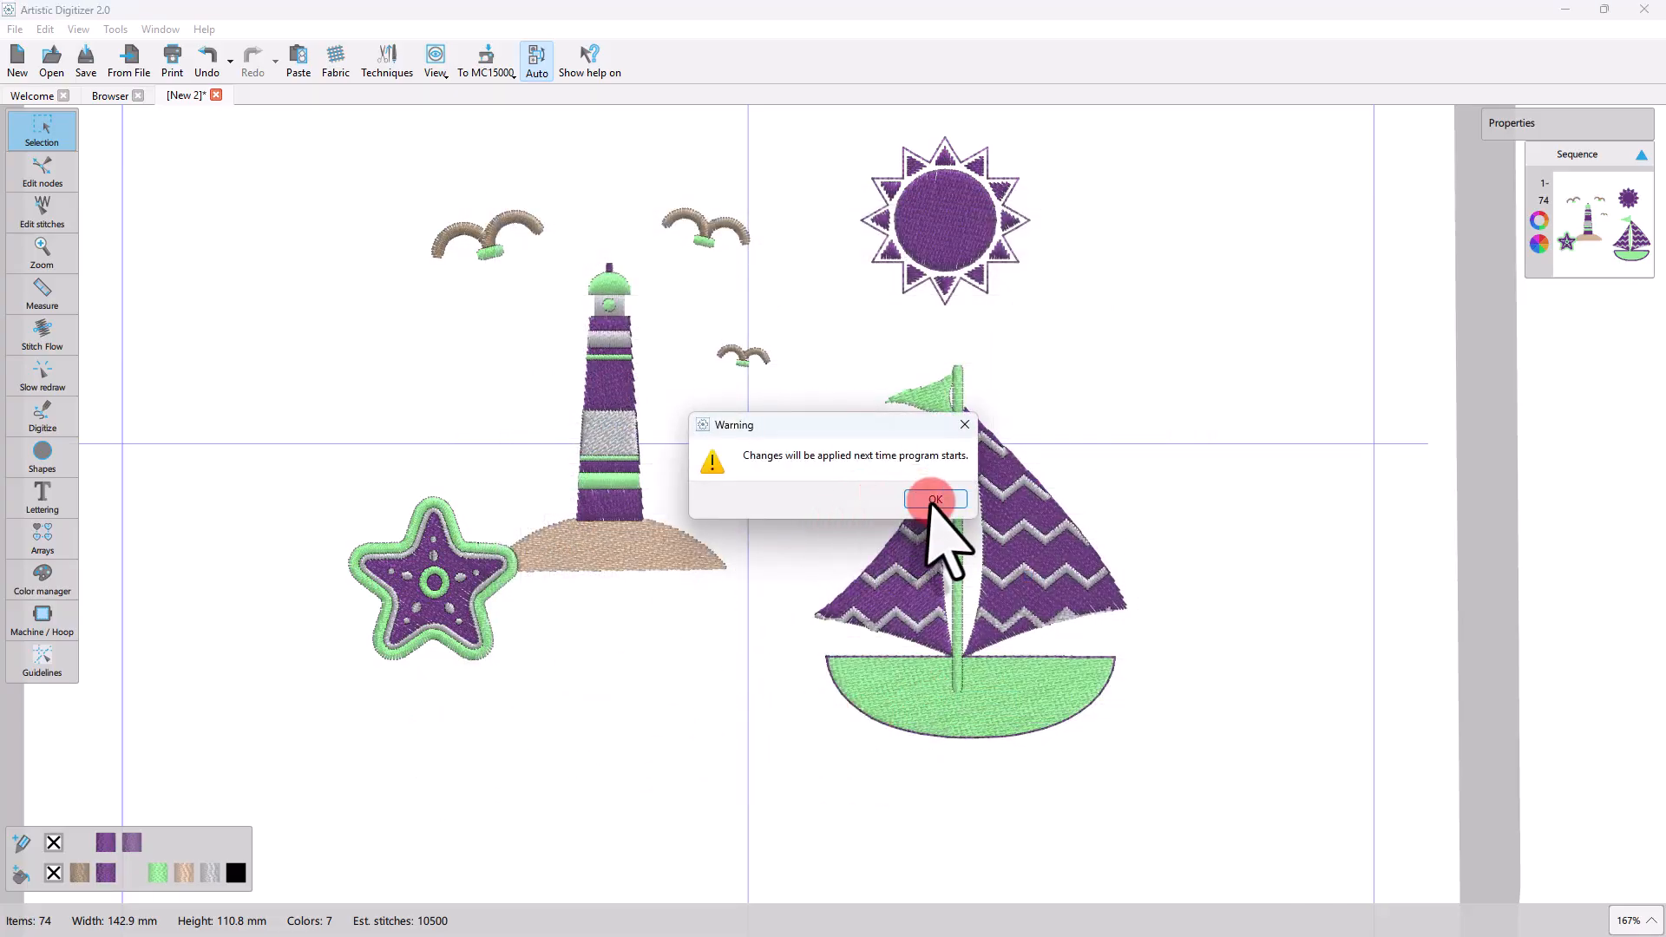
{"action": "left_click", "coordinate": [932, 497]}
Check which thread palettes the Color manager lists and in what order, then close the list.
{"action": "left_click", "coordinate": [44, 585]}
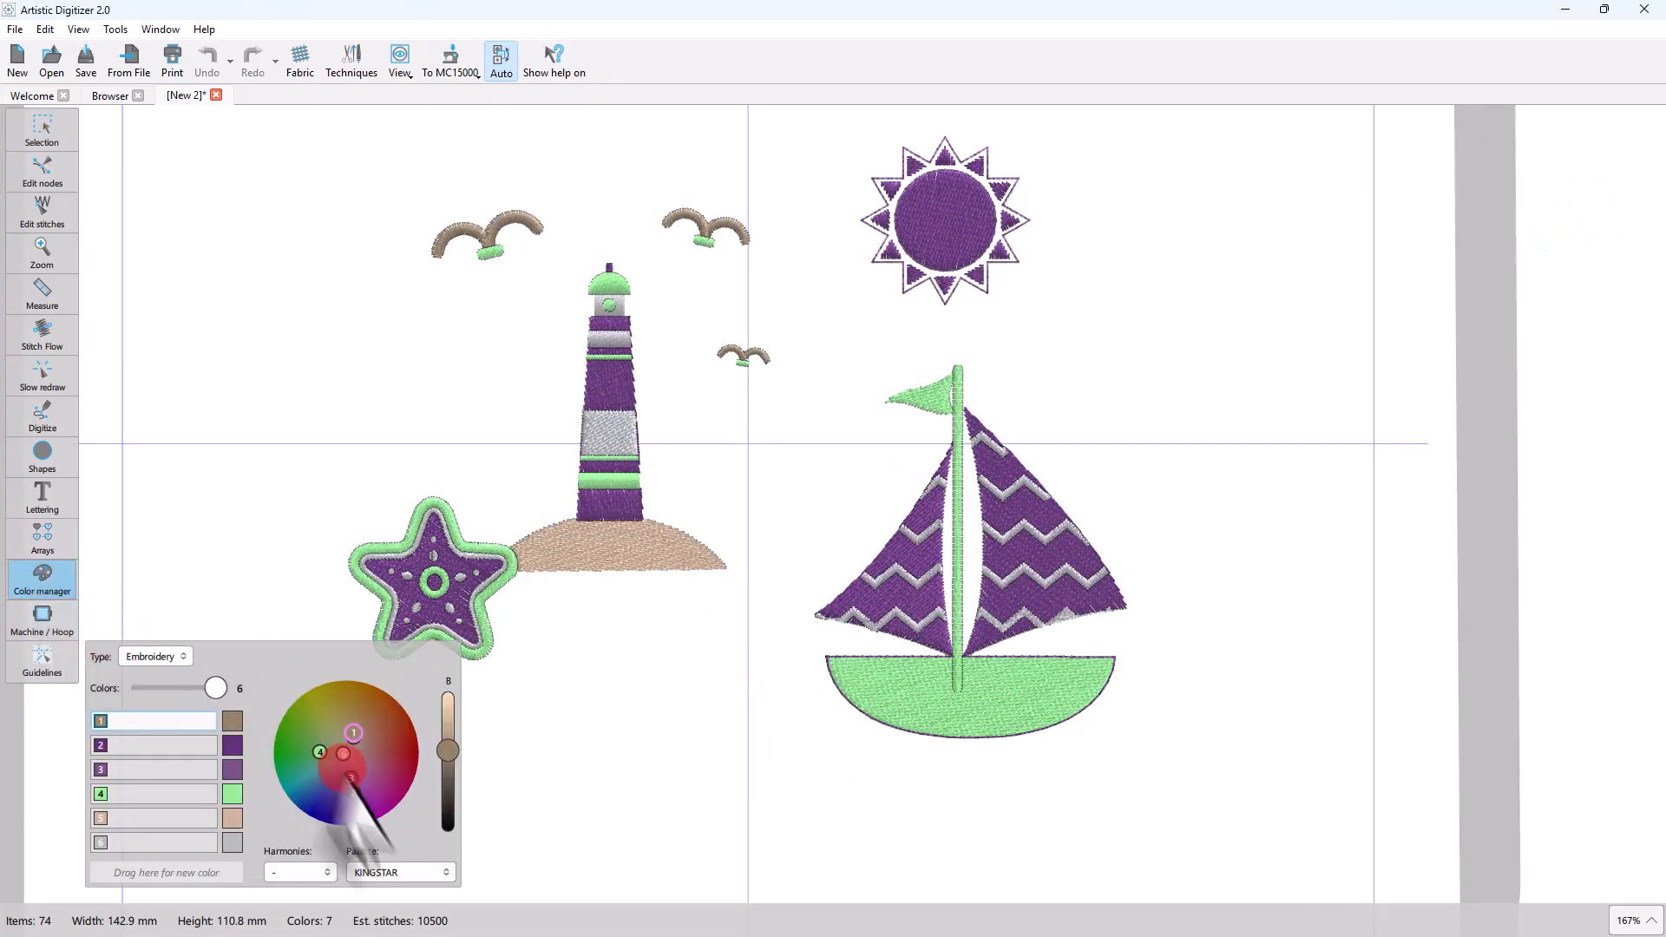
{"action": "left_click", "coordinate": [437, 870]}
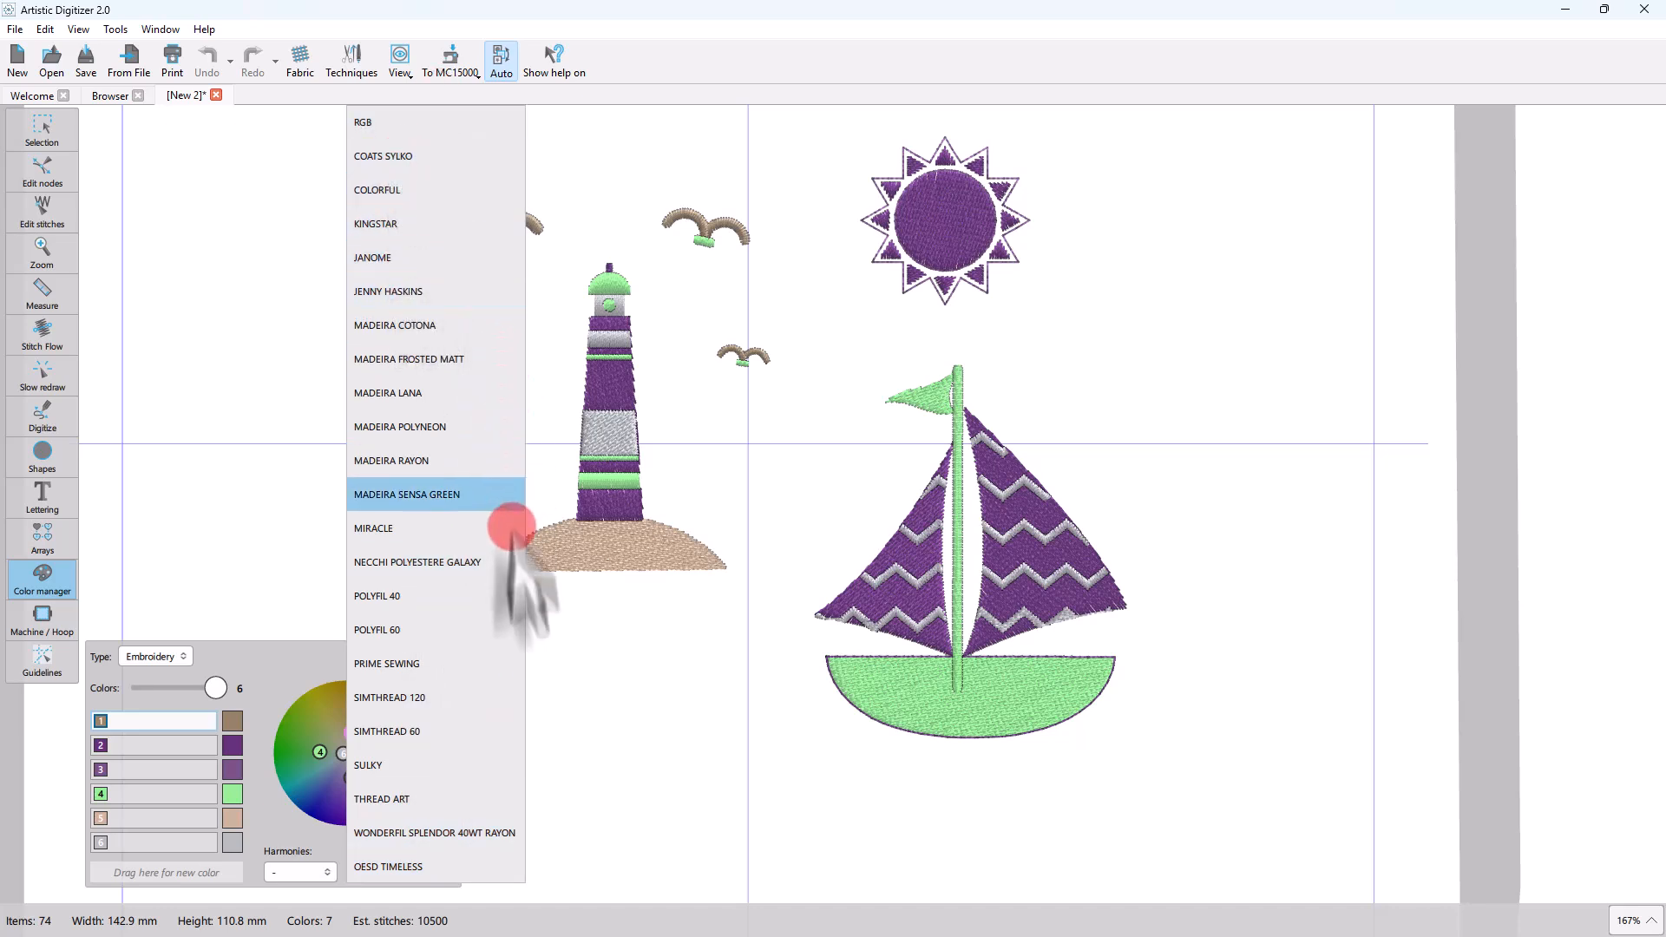
{"action": "left_click", "coordinate": [729, 666]}
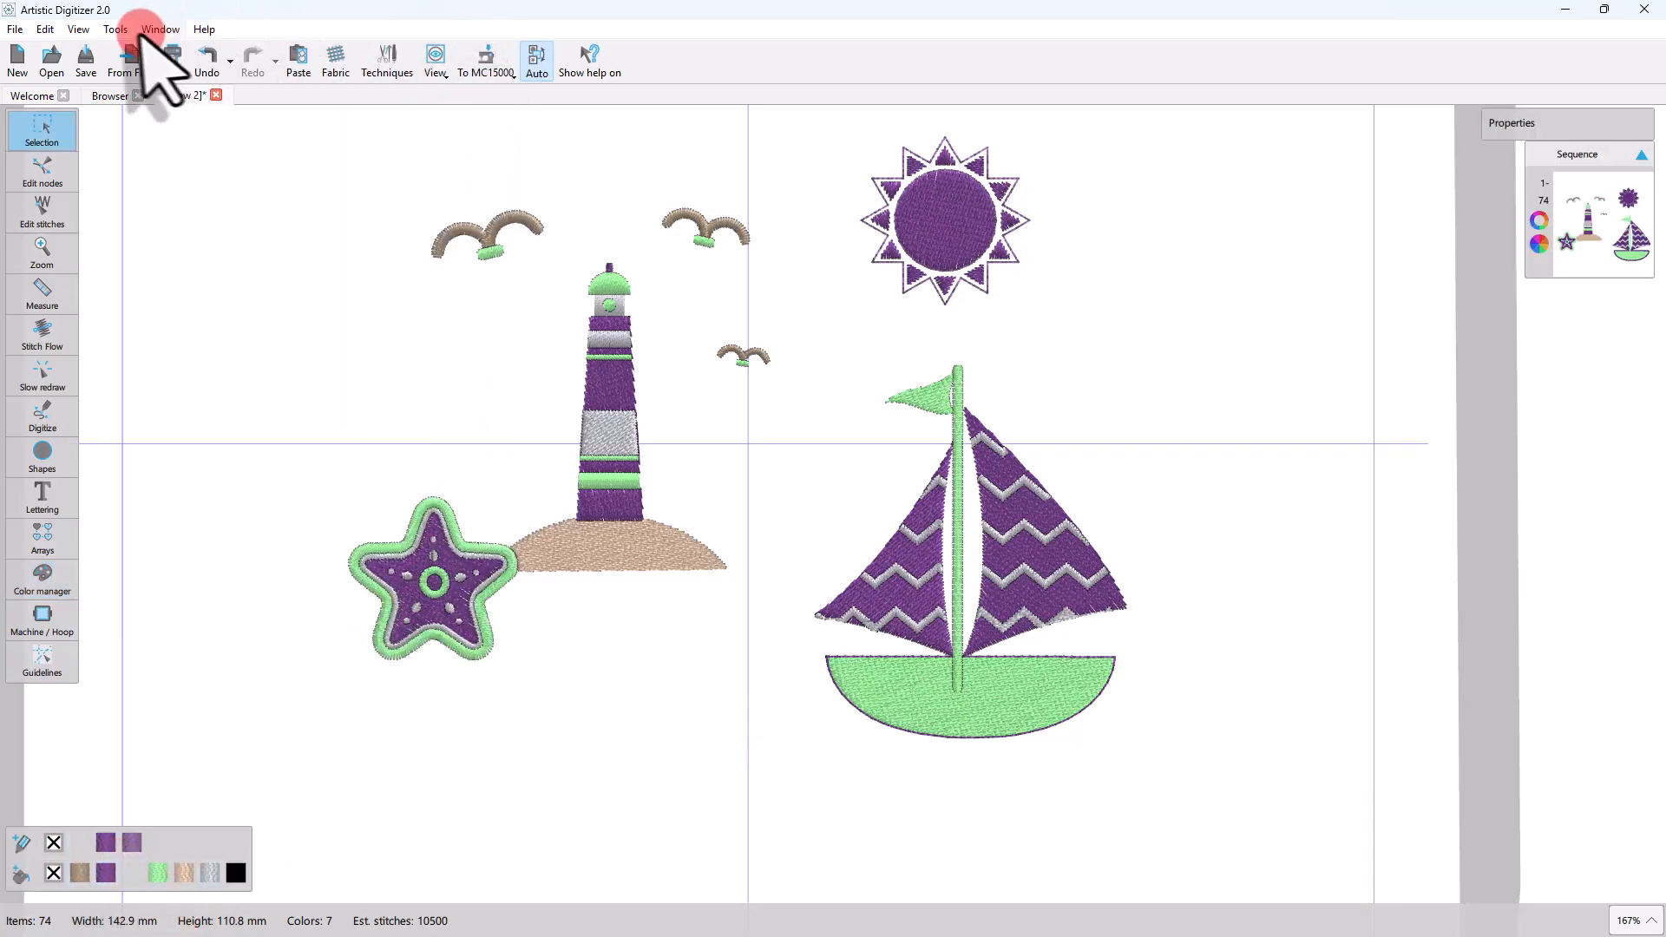
Reopen the Palette Order options and make KINGSTAR the default palette.
{"action": "left_click", "coordinate": [113, 31]}
{"action": "left_click", "coordinate": [168, 201]}
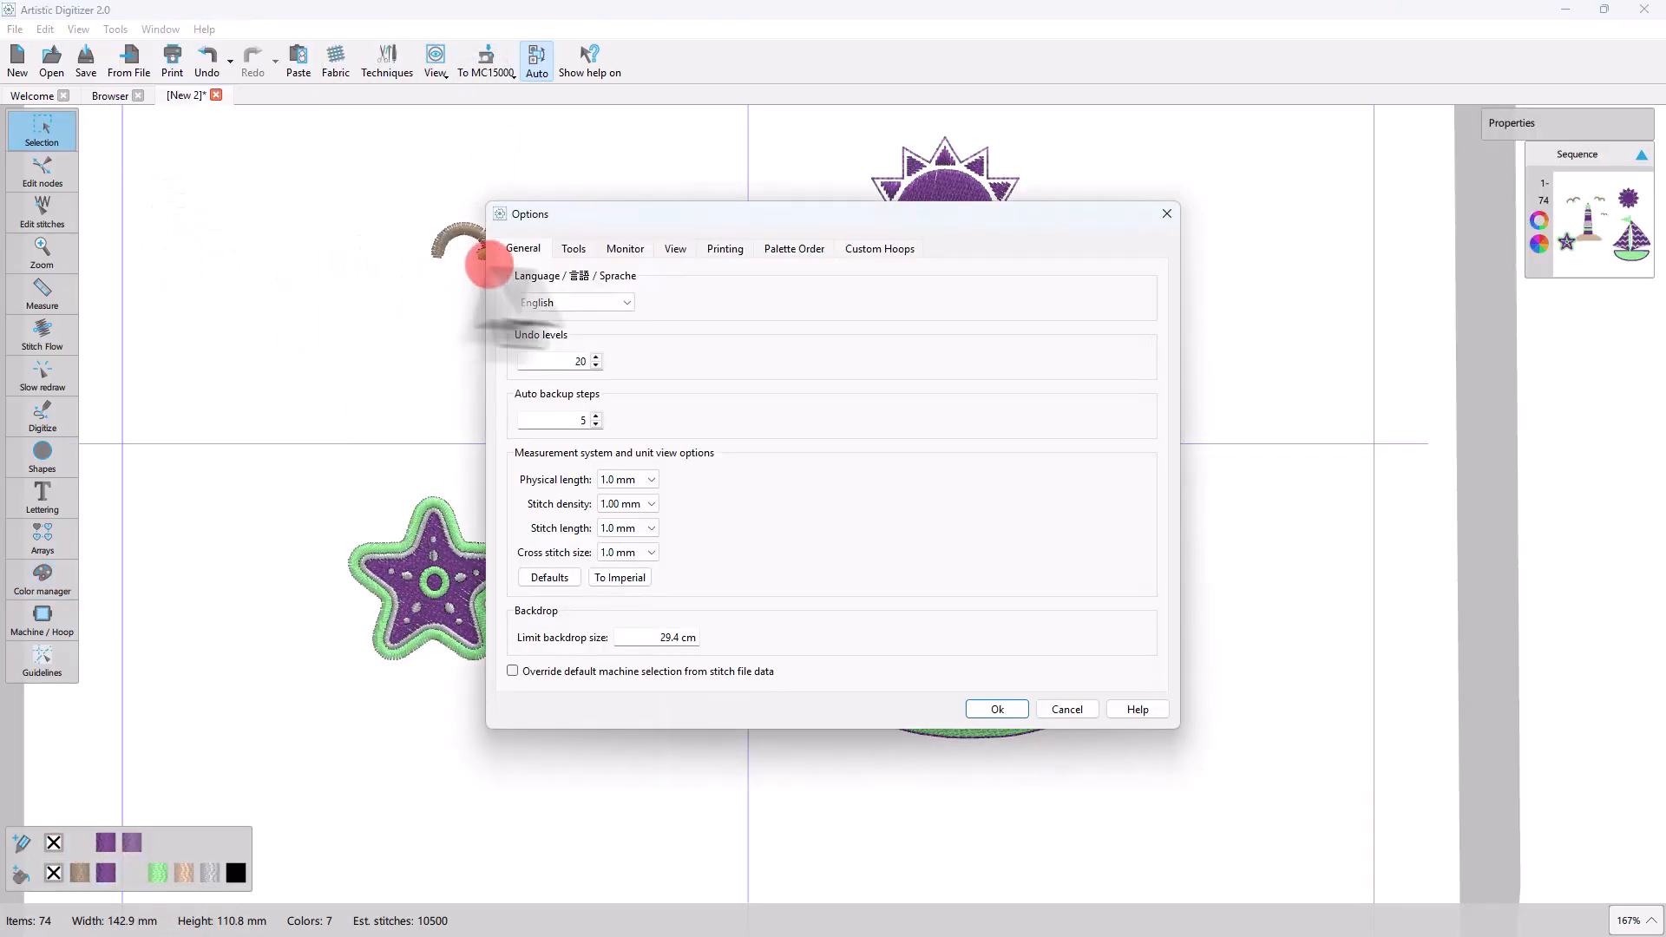
{"action": "left_click", "coordinate": [785, 249]}
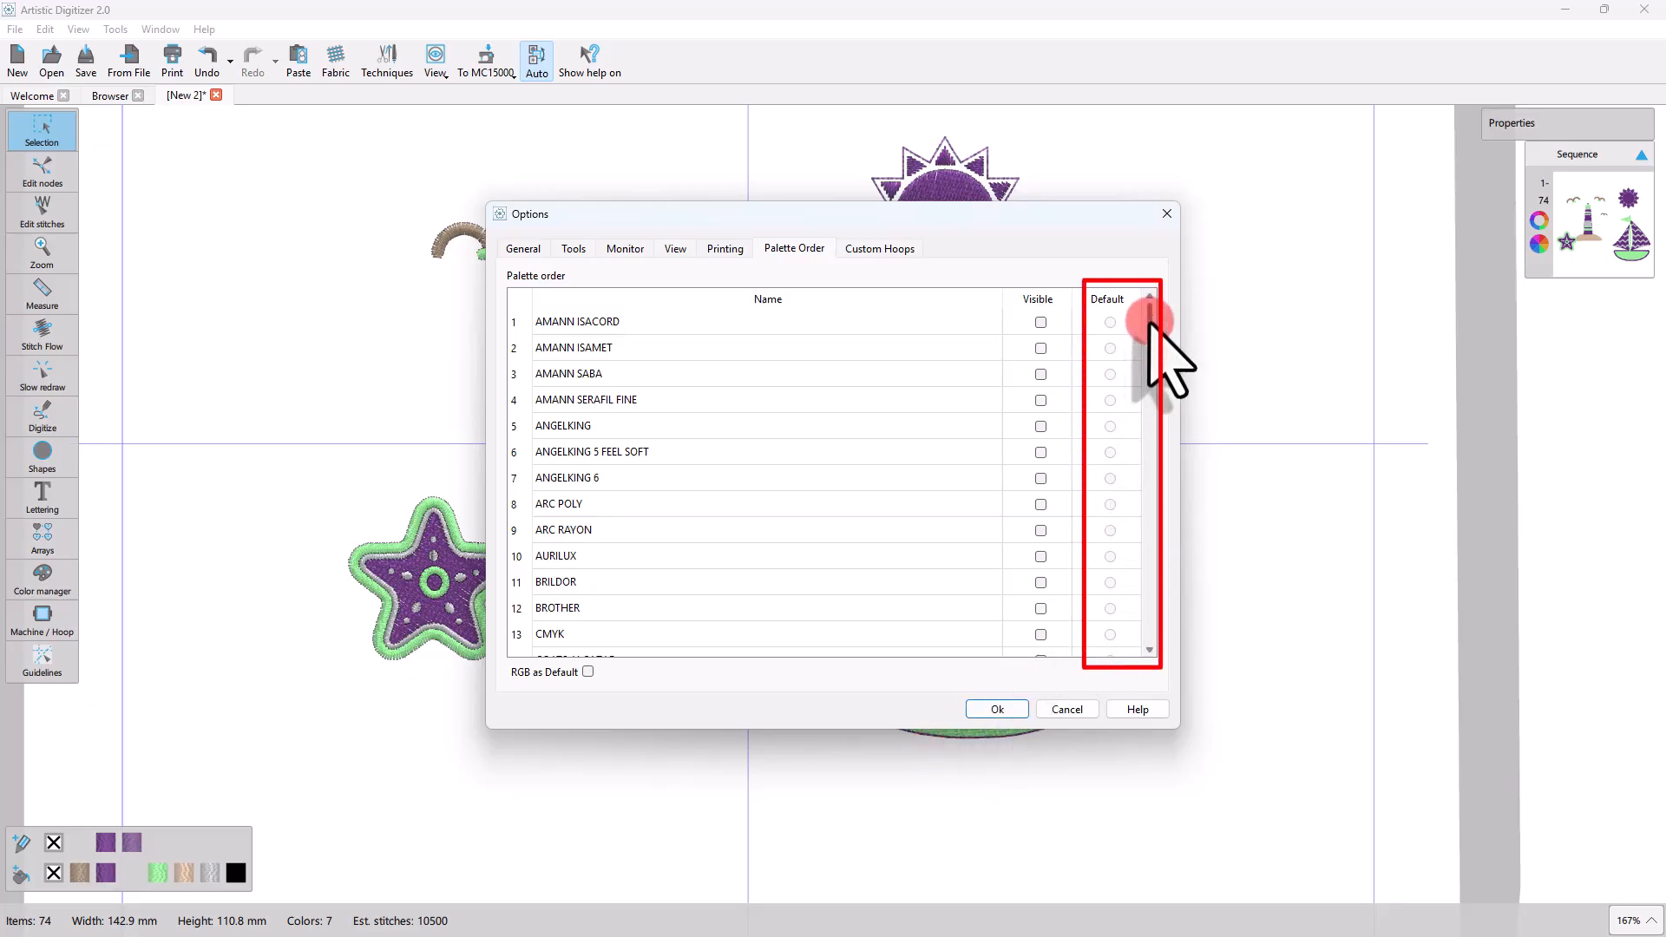
{"action": "left_click_drag", "start_coordinate": [1148, 323], "coordinate": [1141, 356]}
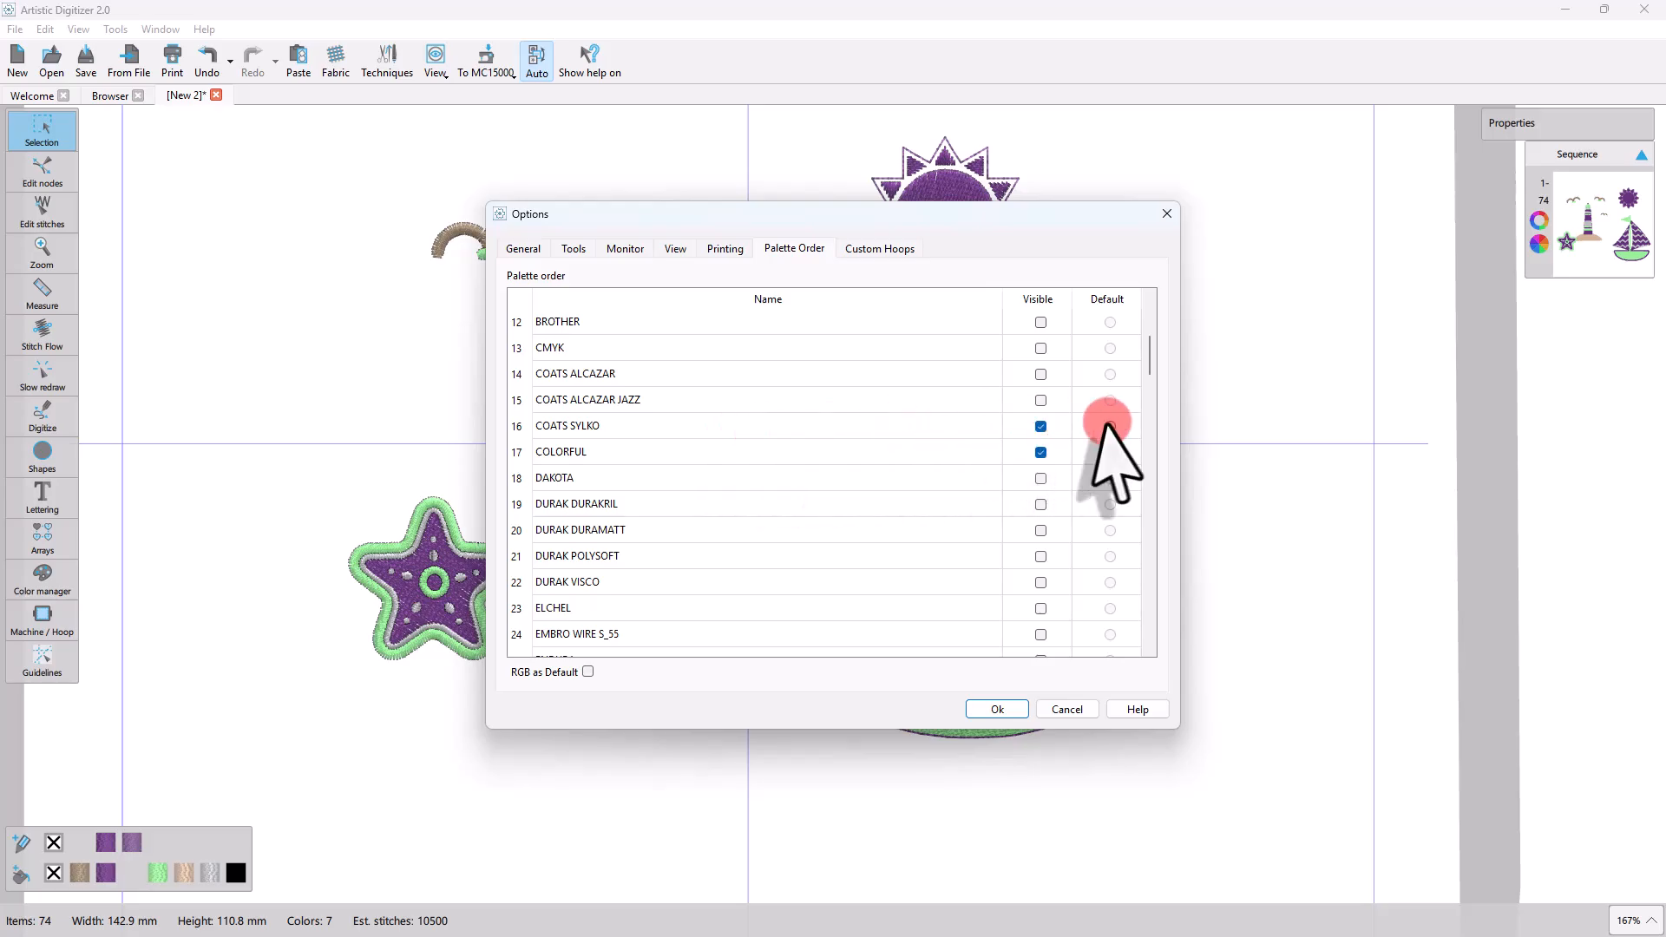
{"action": "scroll", "coordinate": [807, 425], "scroll_direction": "down", "scroll_amount": 11}
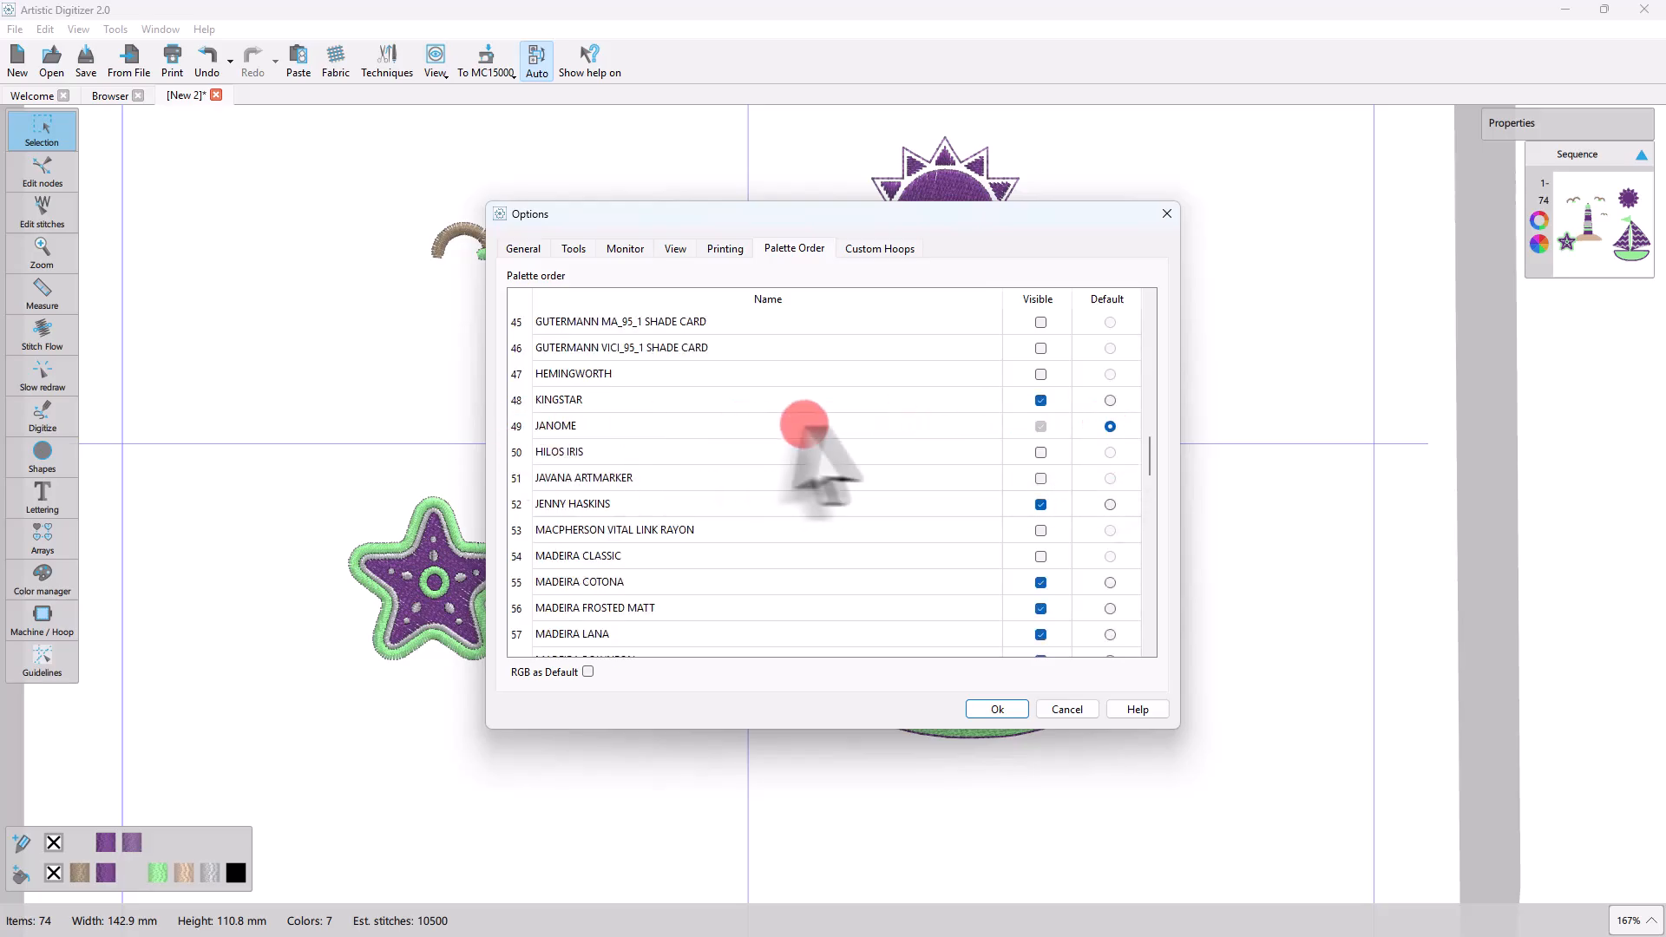
{"action": "left_click", "coordinate": [1110, 400]}
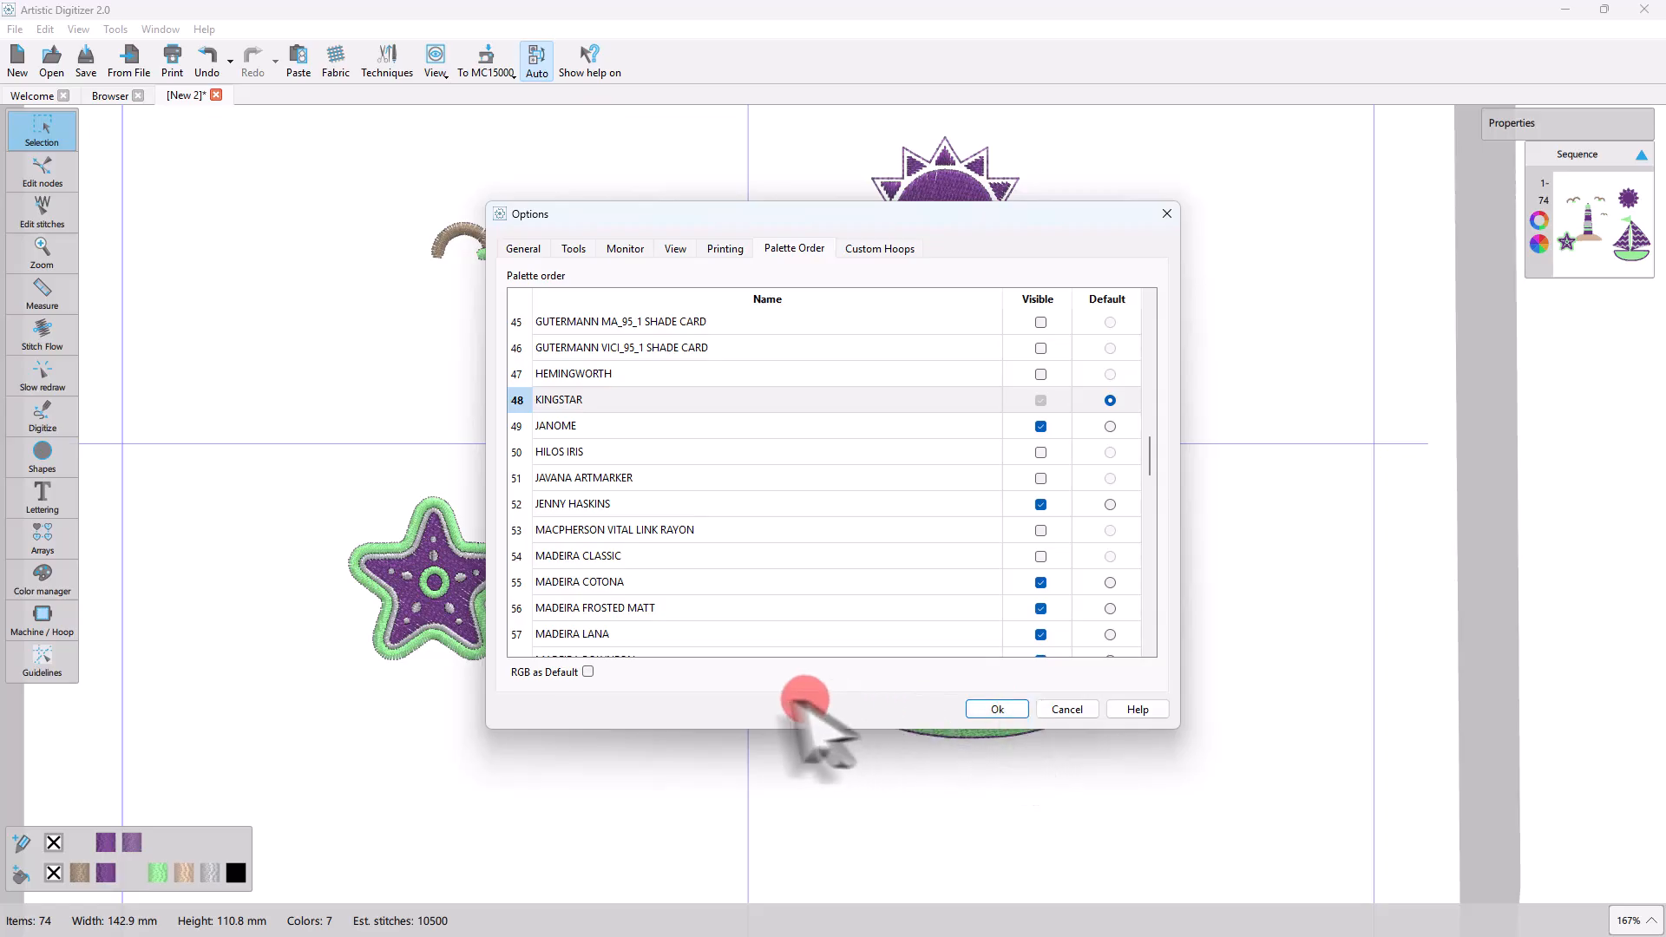
Set RGB as the default palette instead and apply the options.
{"action": "left_click", "coordinate": [588, 671]}
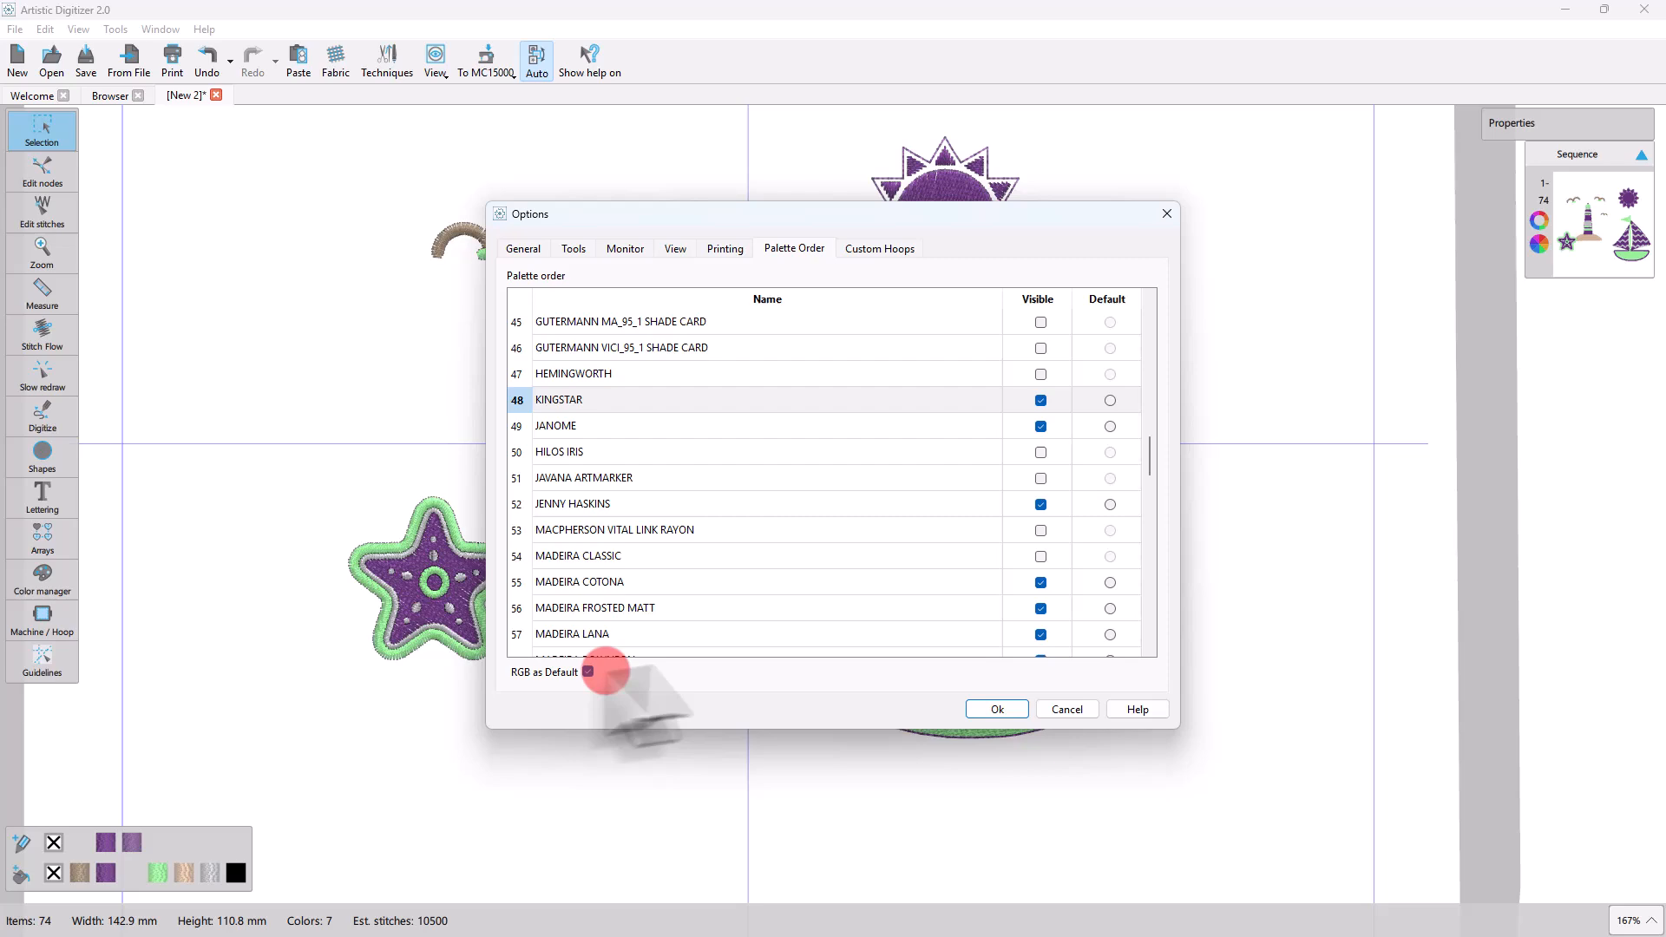
{"action": "left_click", "coordinate": [998, 709]}
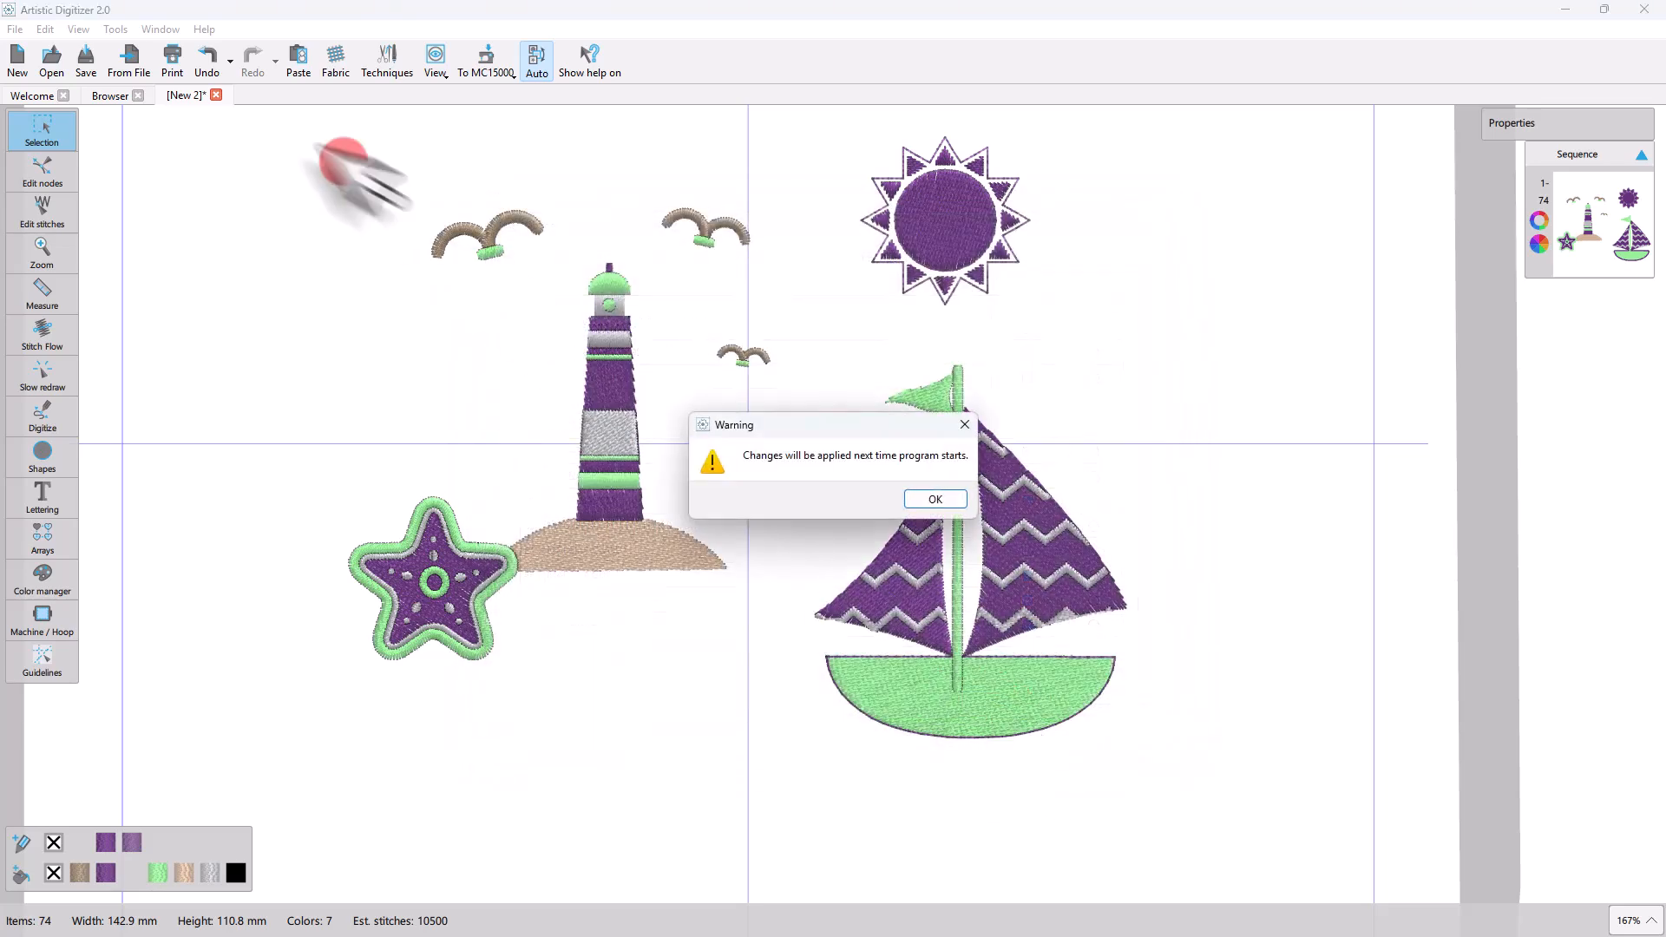
{"action": "left_click", "coordinate": [935, 498]}
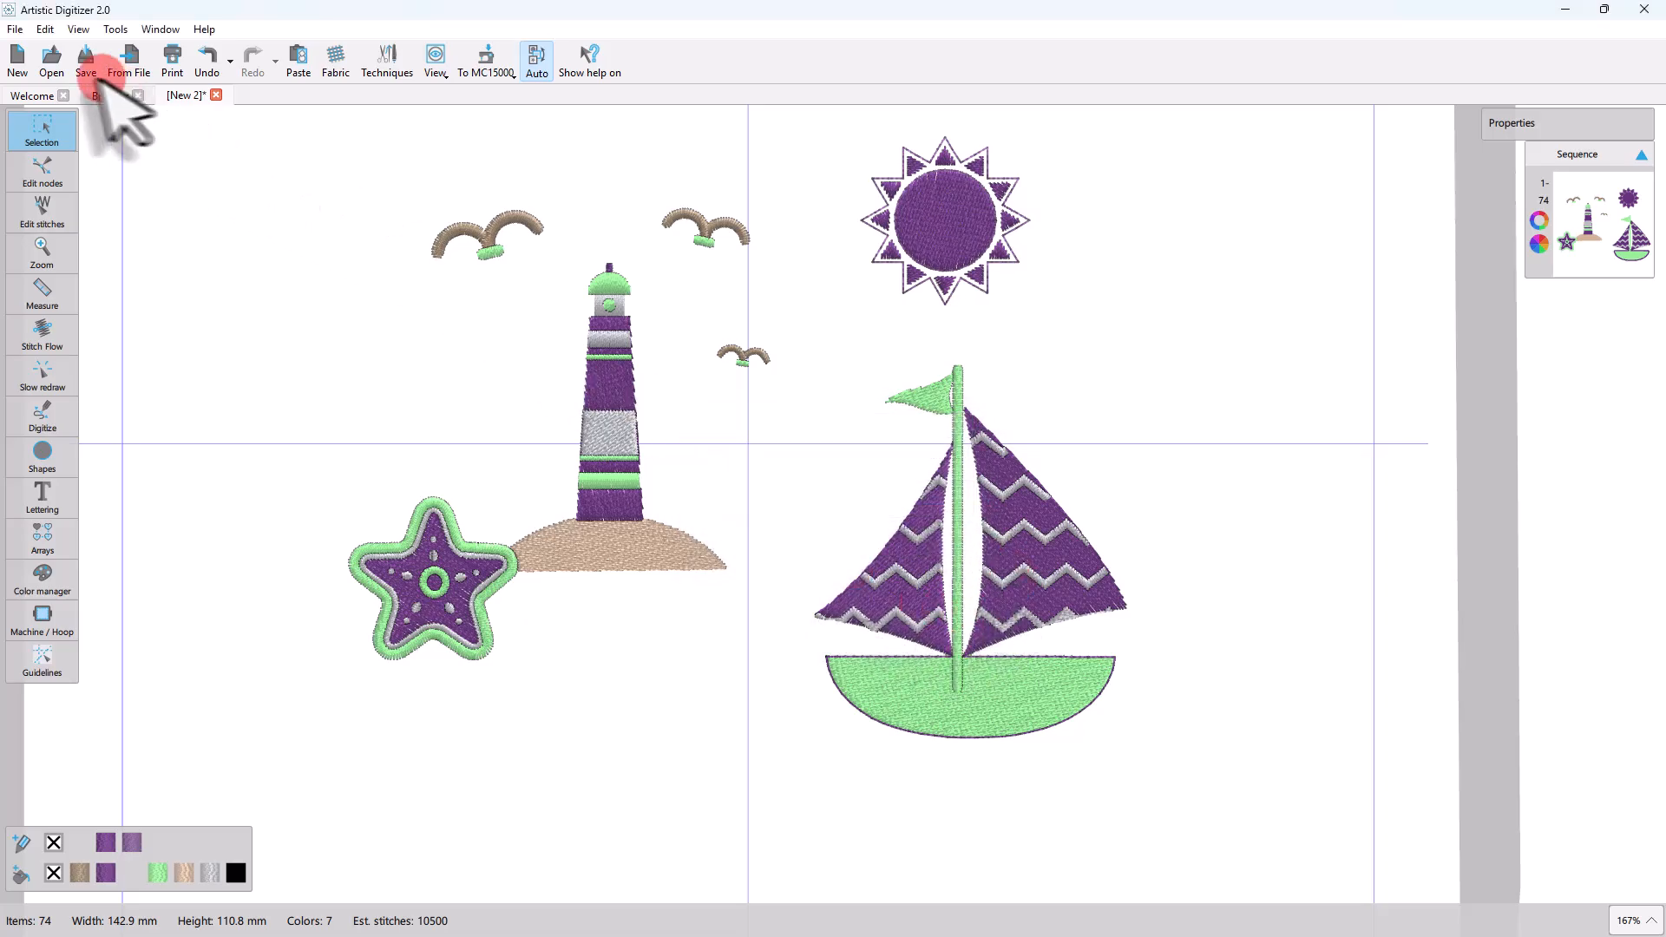
Create a new design and draw an ellipse about 90 mm wide and 83 mm high in the hoop's left half.
{"action": "left_click", "coordinate": [18, 54]}
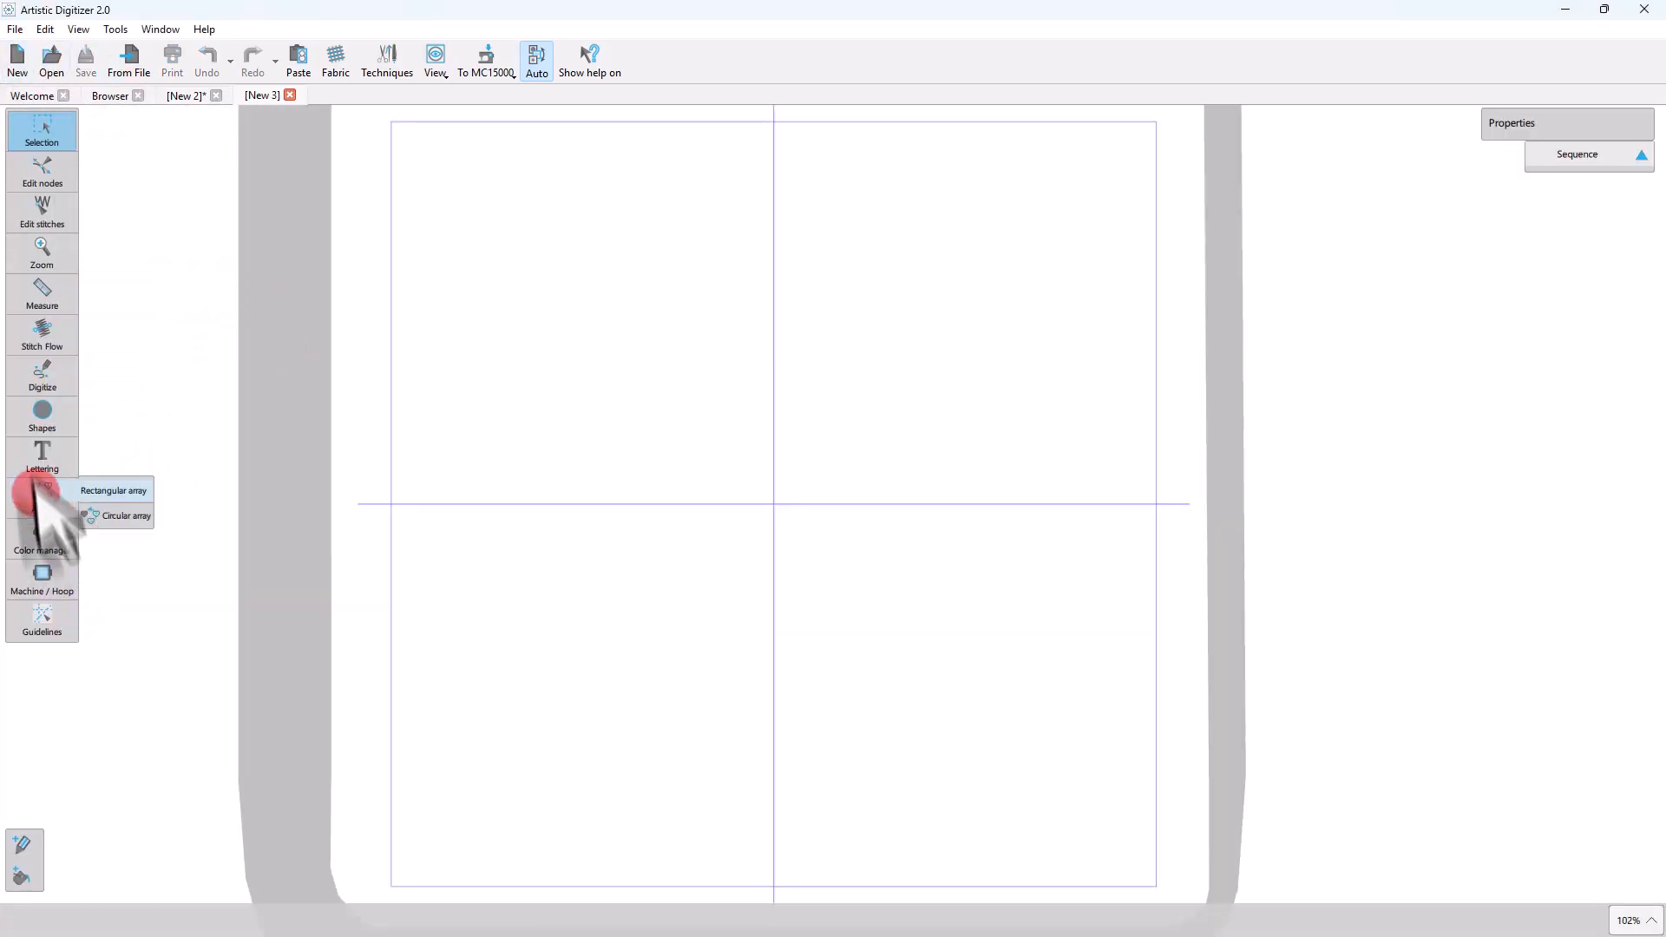
{"action": "left_click", "coordinate": [30, 408]}
{"action": "left_click", "coordinate": [92, 408]}
{"action": "left_click_drag", "start_coordinate": [424, 391], "coordinate": [722, 666]}
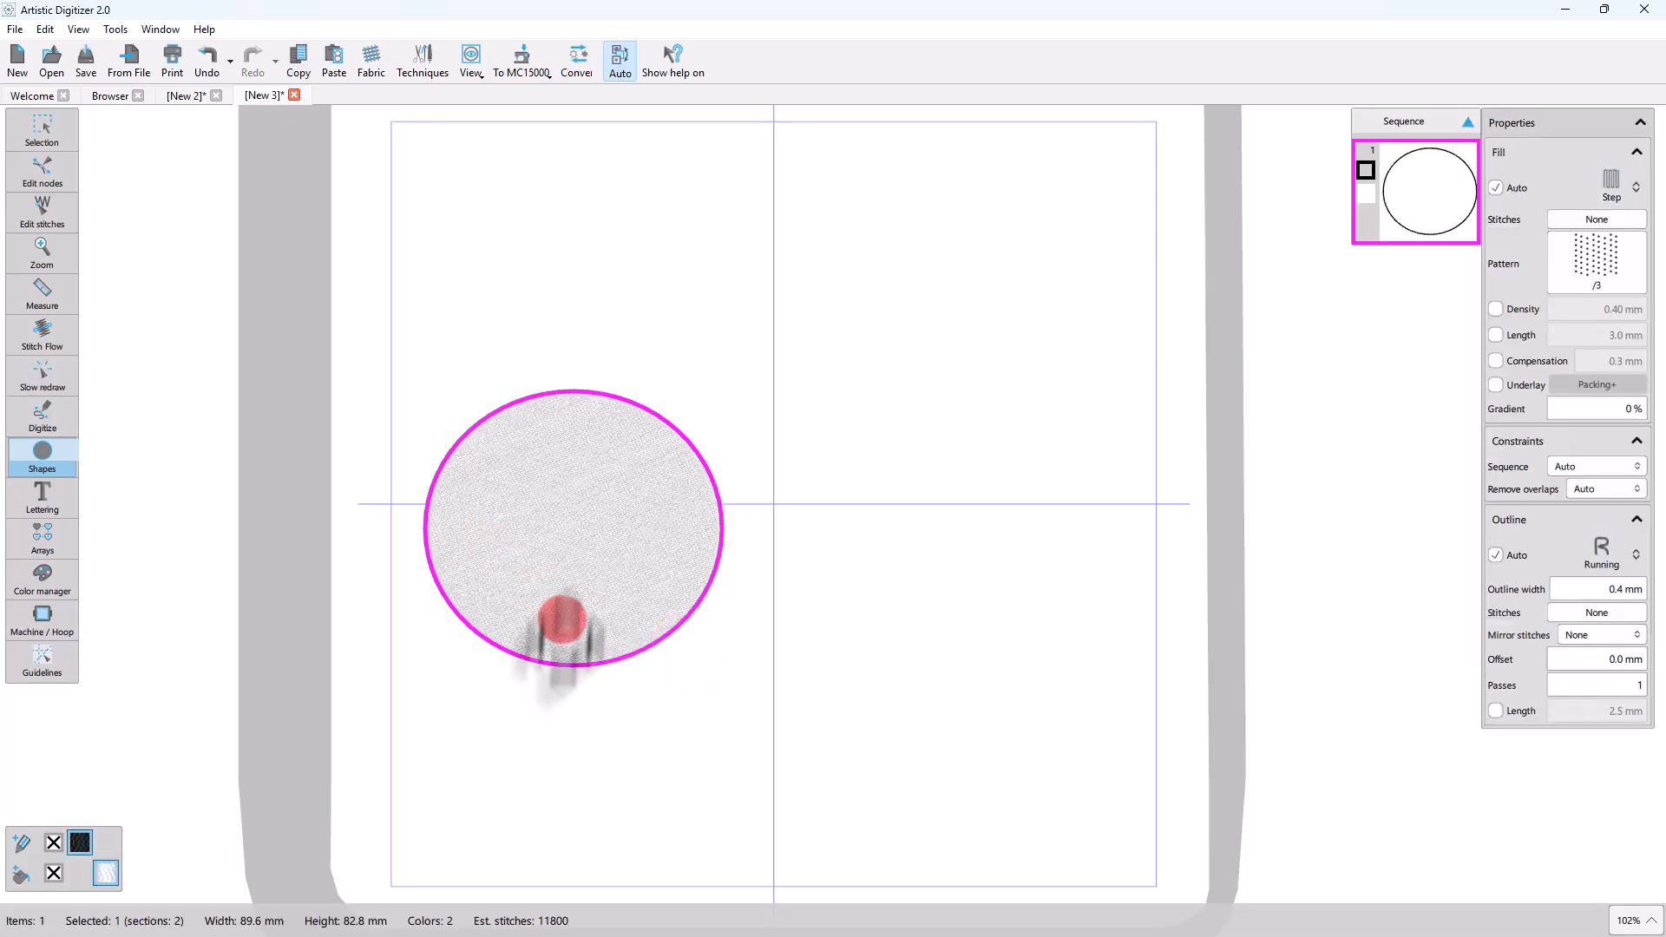